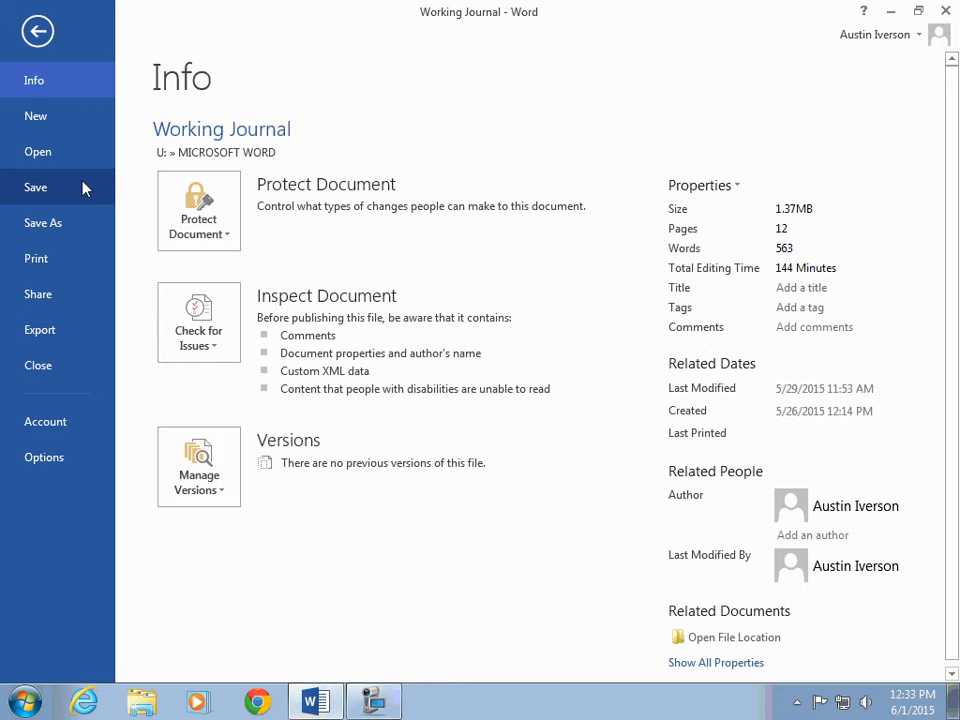
Step: Open the Save As dialog for Computer, browse the MICROSOFT WORD folder's files and close it
left_click(94, 231)
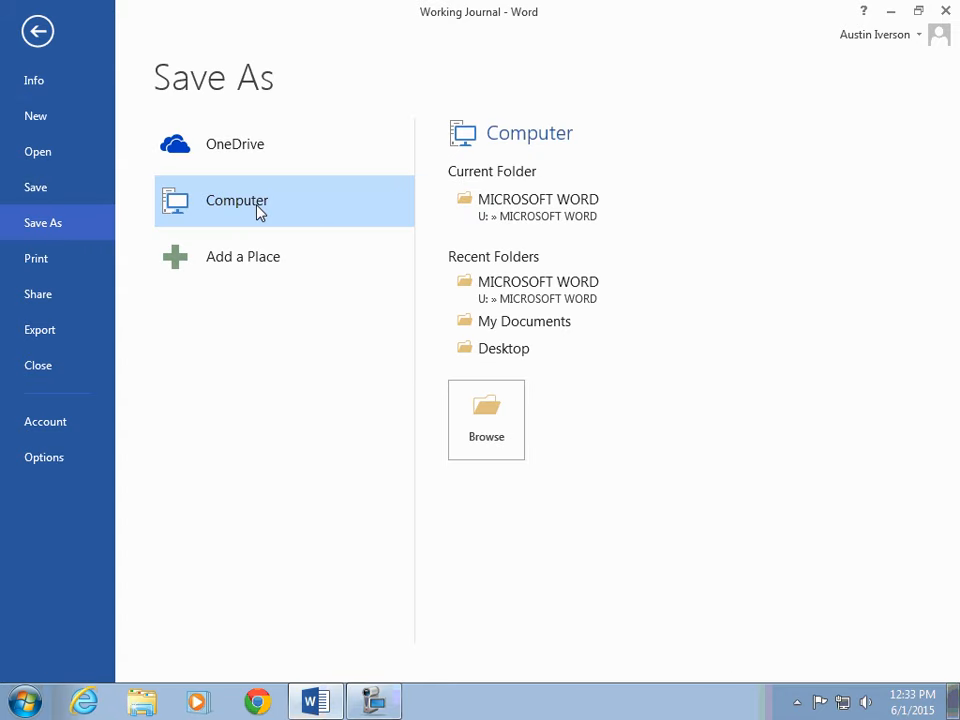
left_click(300, 218)
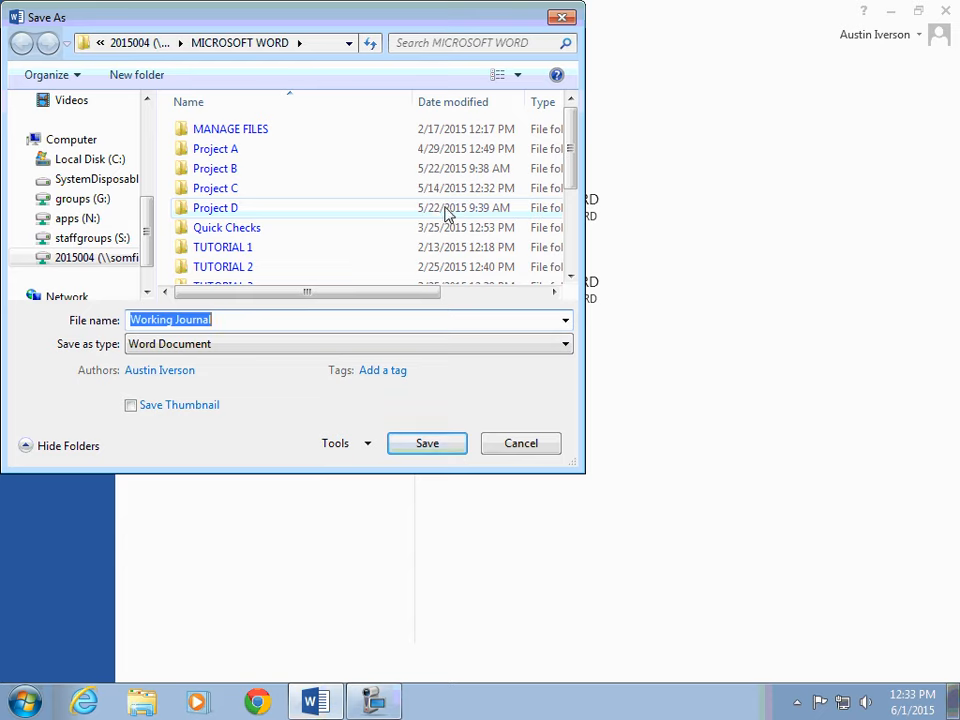
scroll(570, 155, "down", 3)
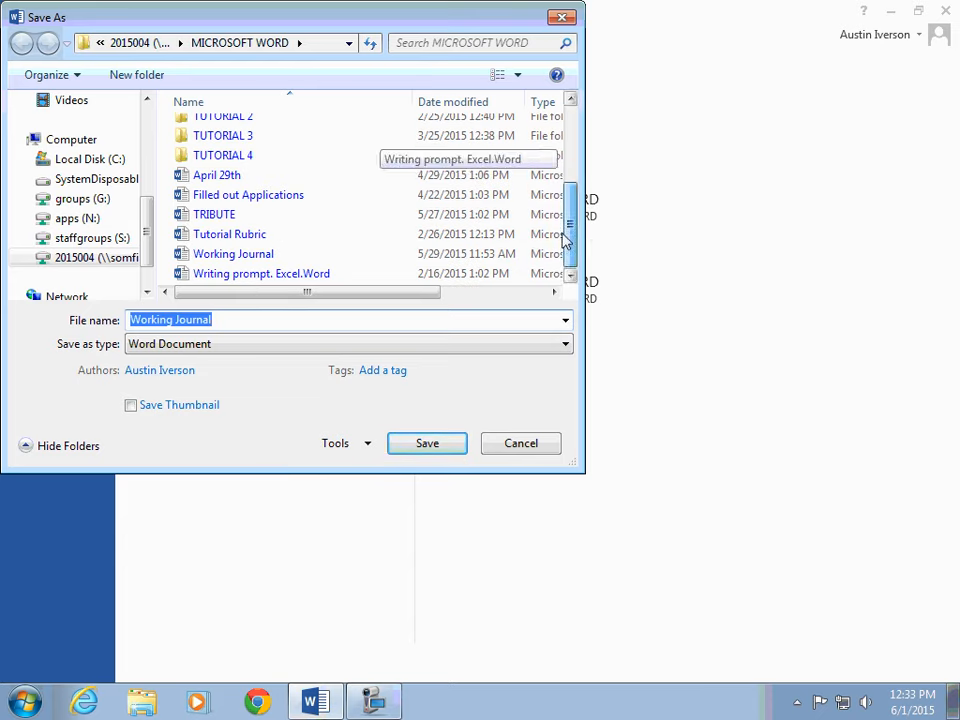
left_click(562, 17)
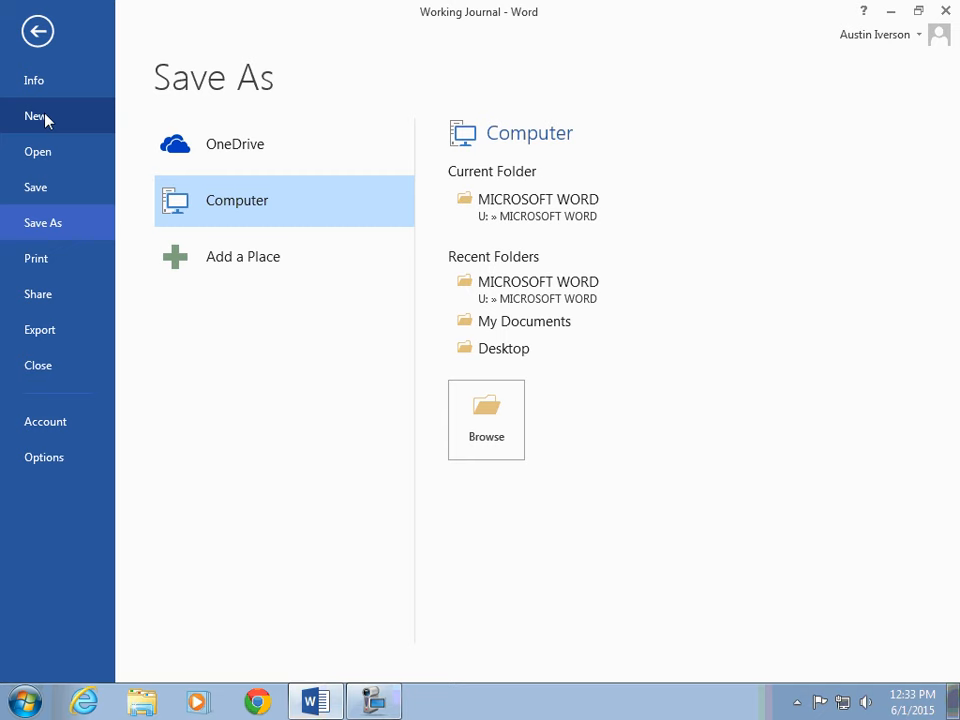
Step: Browse the New document templates and leave the File view for the document
left_click(40, 117)
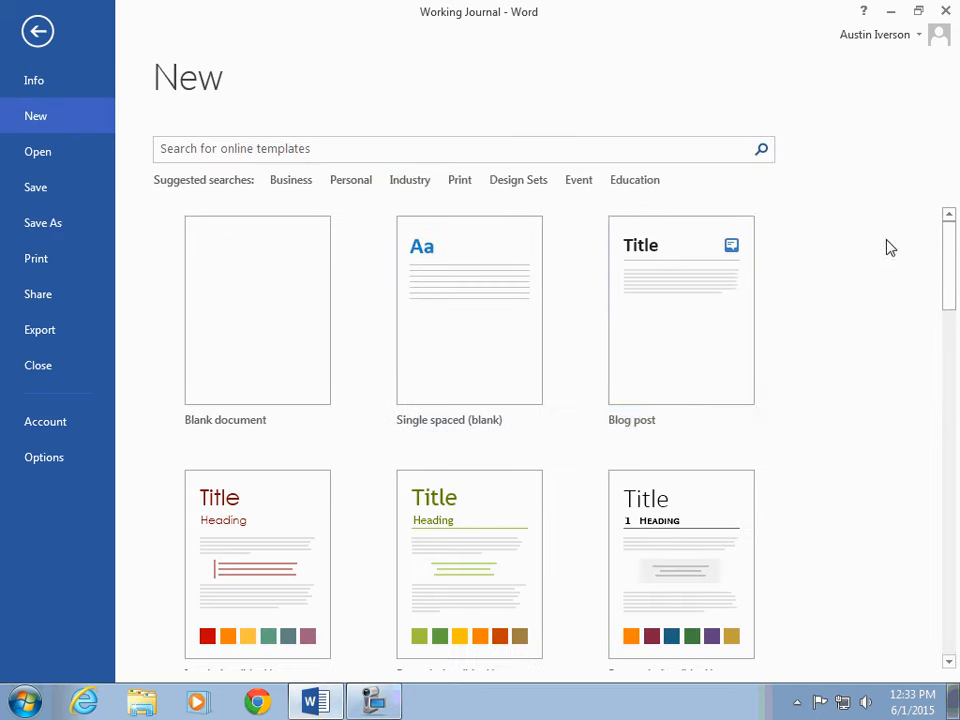
left_click_drag(949, 257, 949, 287)
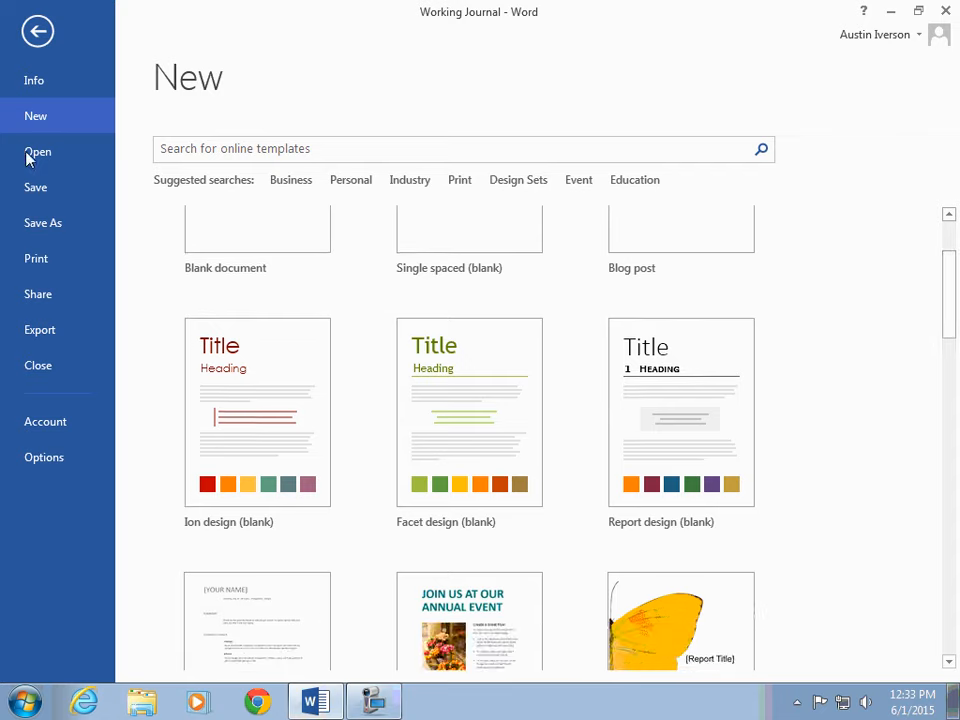
left_click(56, 80)
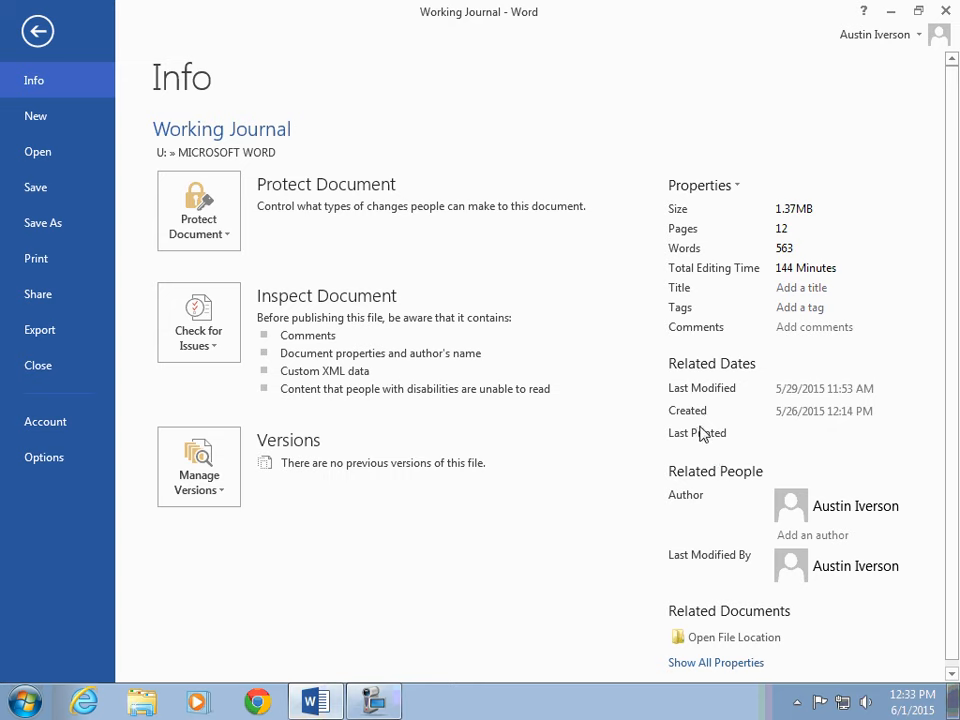
left_click(30, 33)
Step: Select the HOME RIBBON highlights paragraph and try left, centered, right and justified alignment on it
scroll(368, 256, "down", 8)
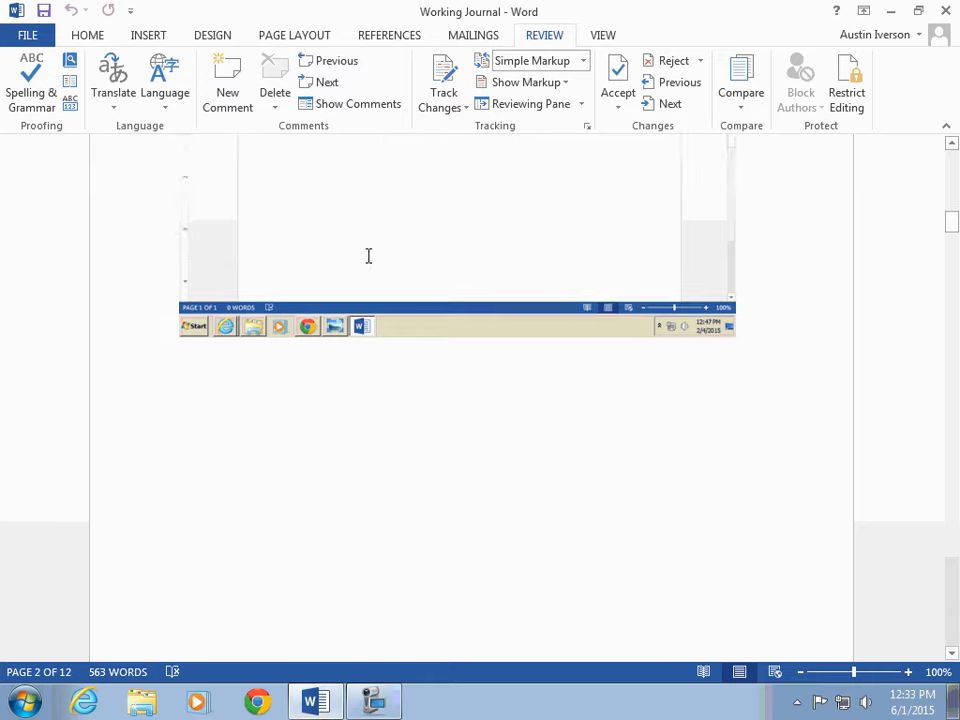
scroll(381, 238, "up", 7)
scroll(383, 234, "up", 4)
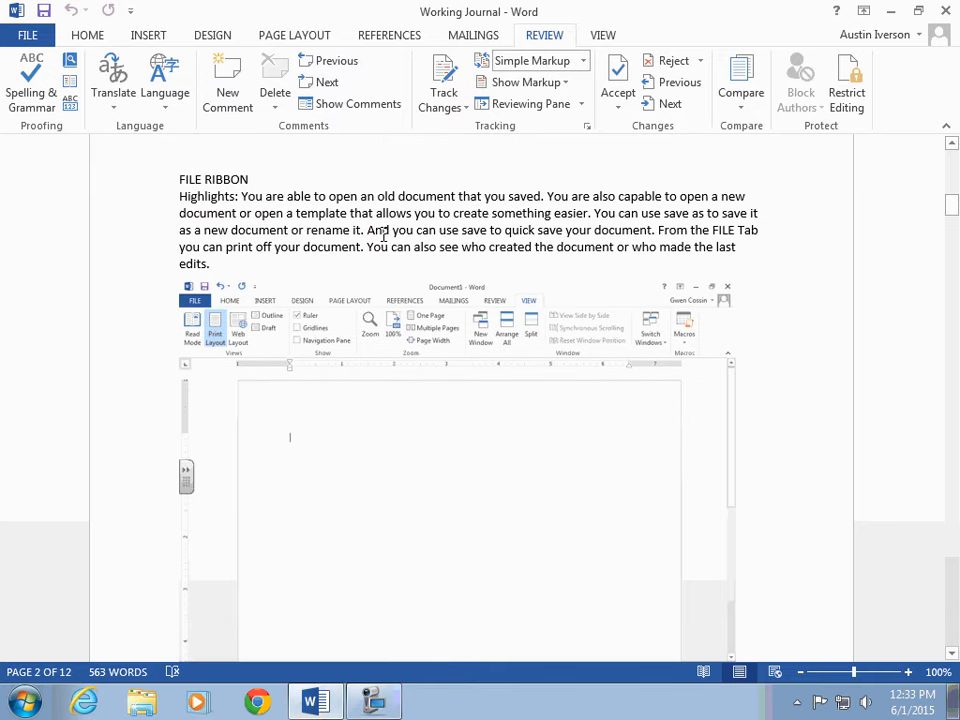
scroll(383, 234, "down", 10)
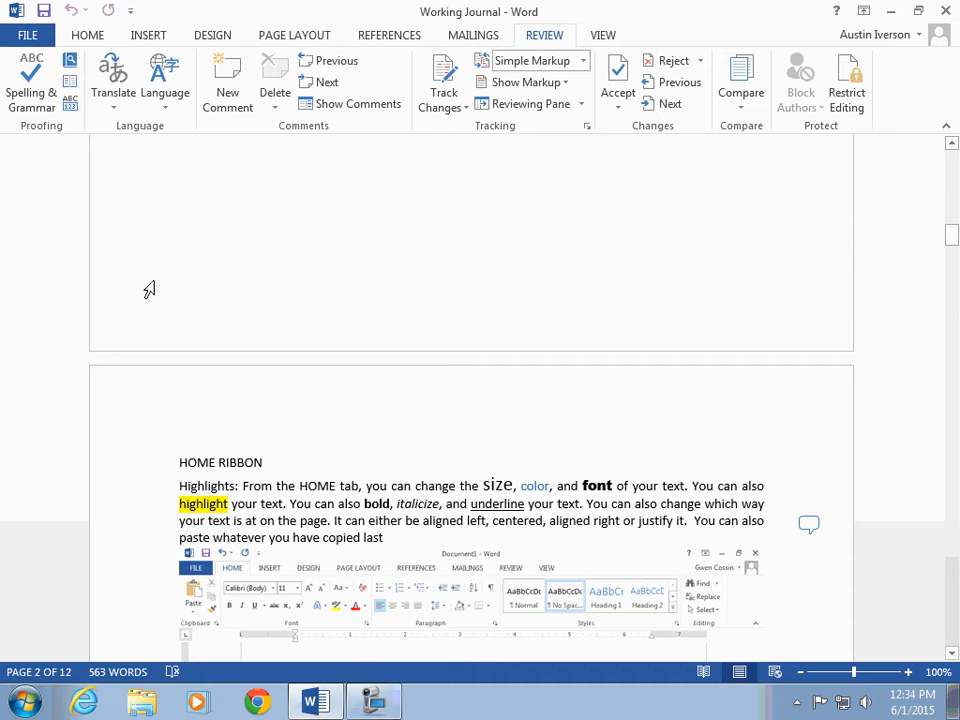
scroll(150, 289, "down", 4)
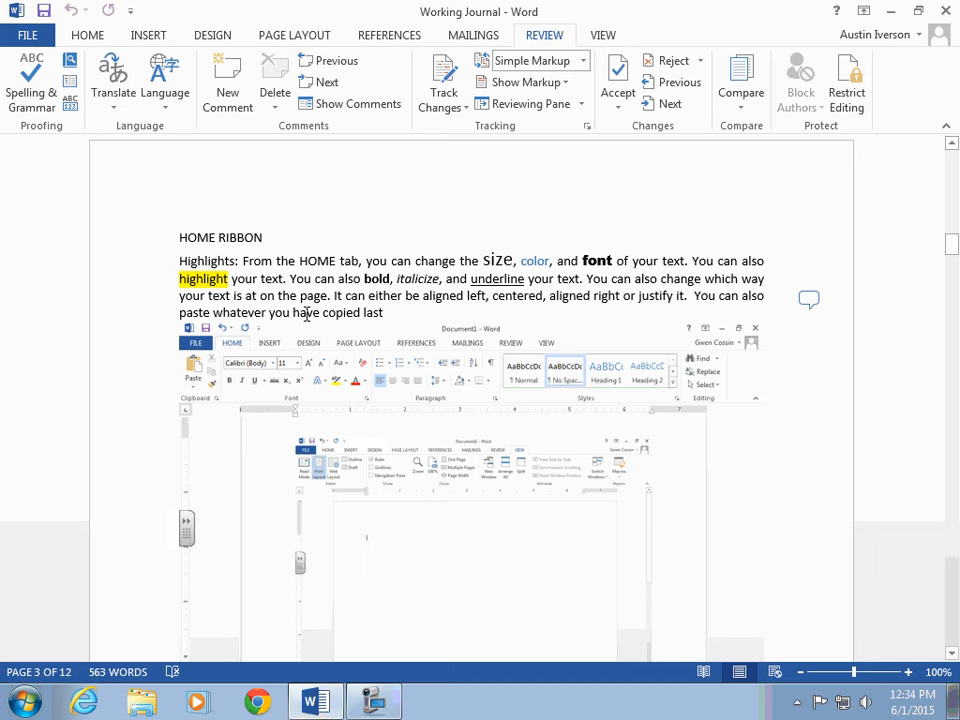
left_click(100, 36)
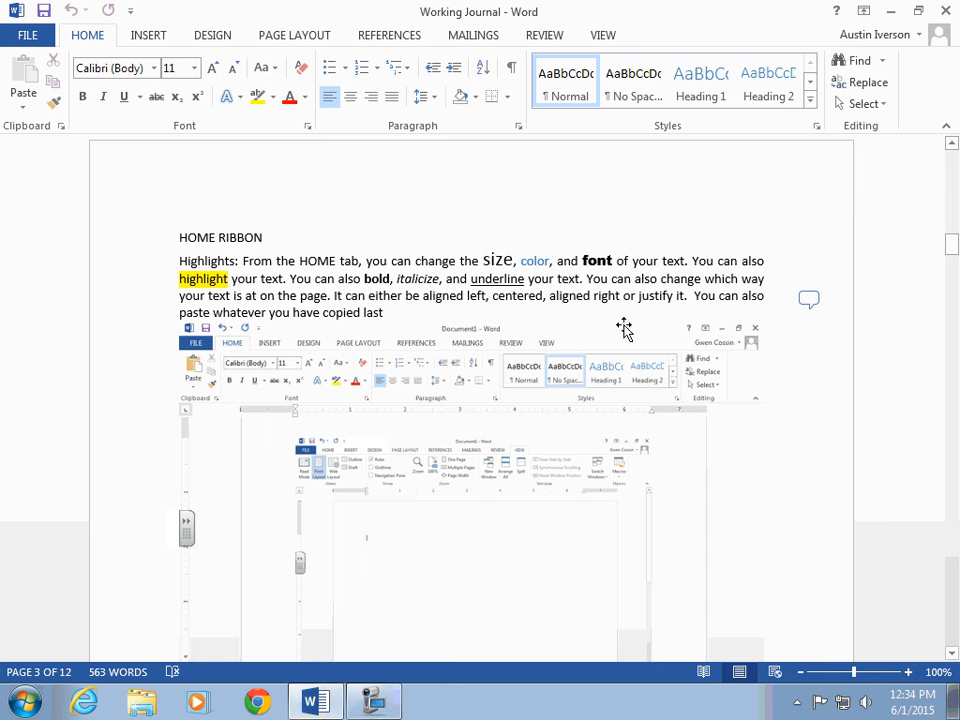
left_click_drag(392, 317, 181, 262)
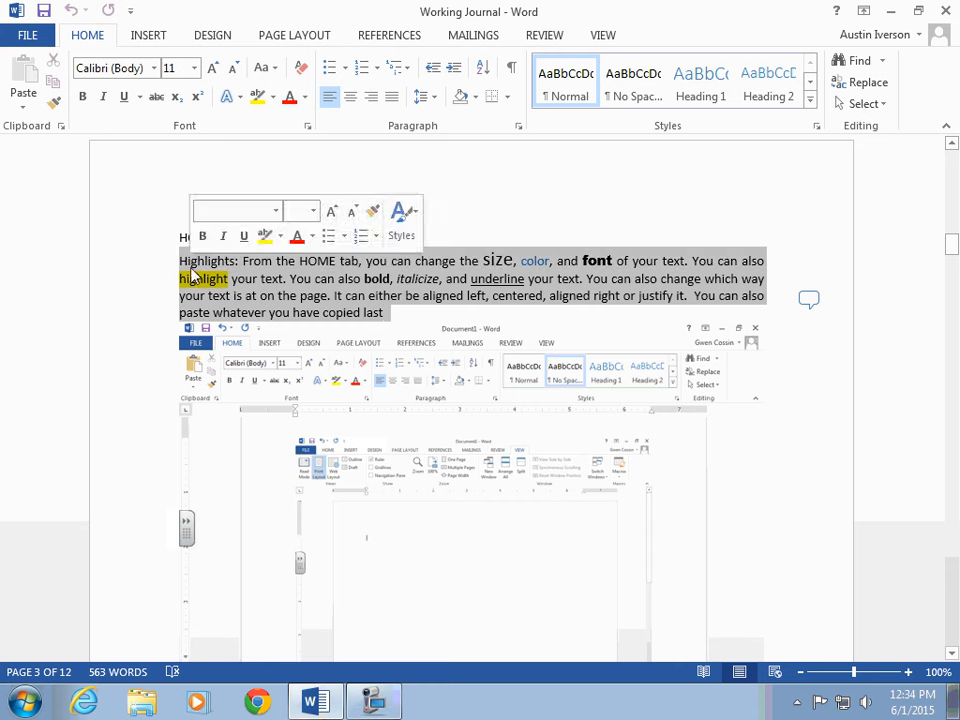
left_click(330, 100)
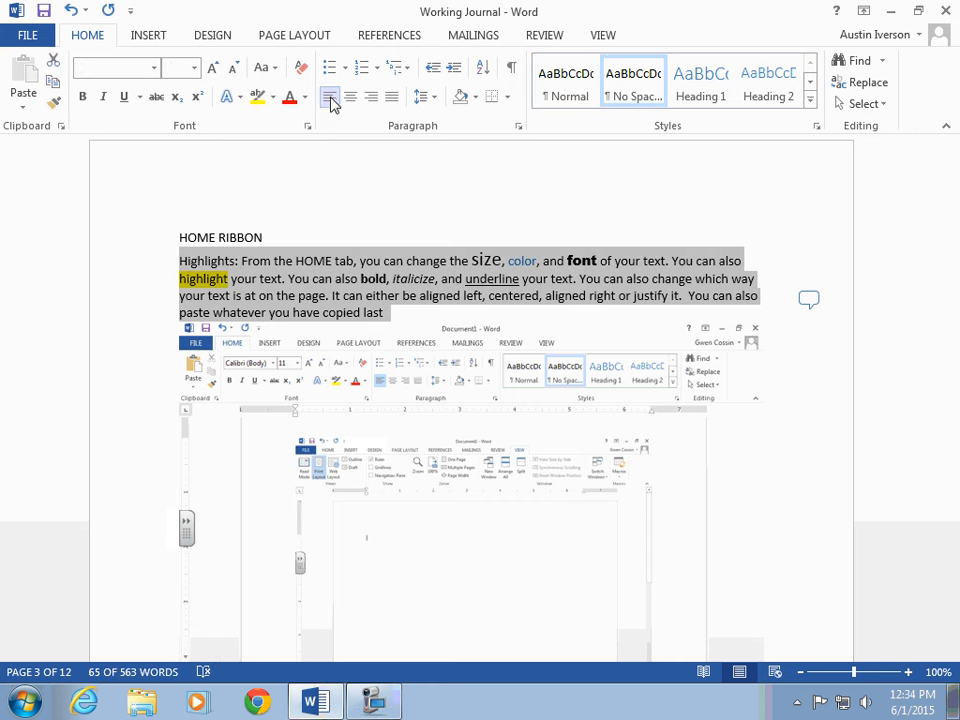
left_click(354, 100)
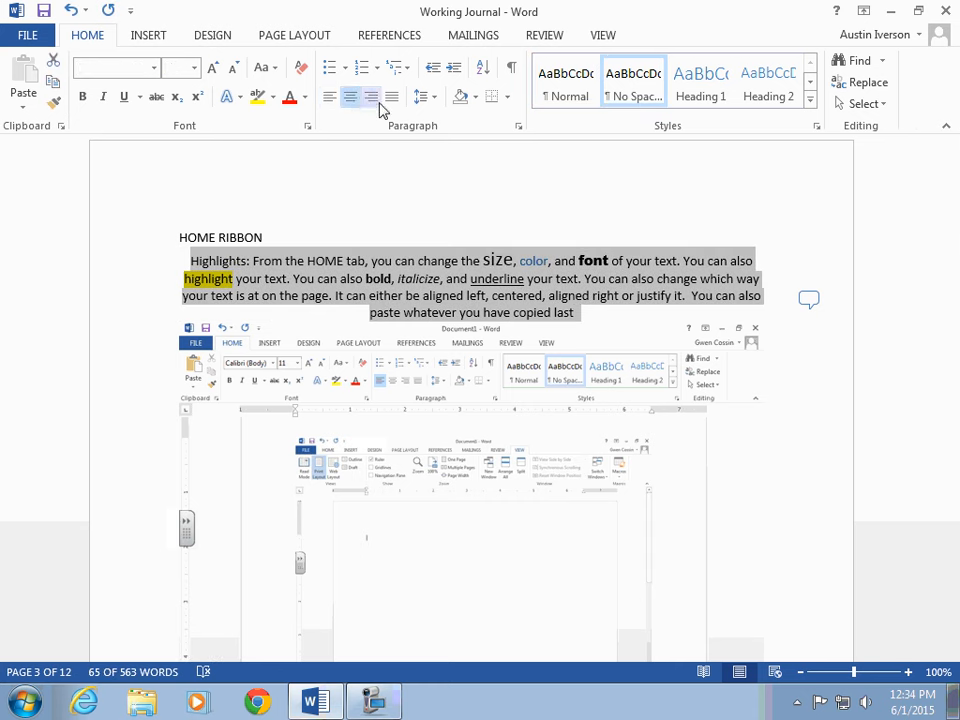
left_click(372, 98)
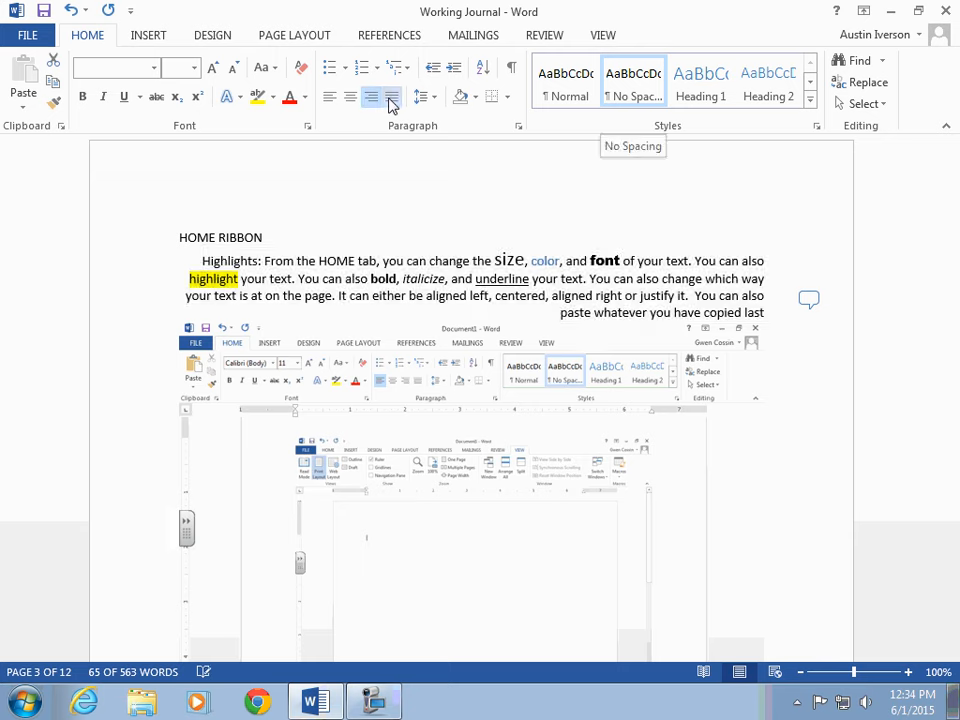
left_click(393, 99)
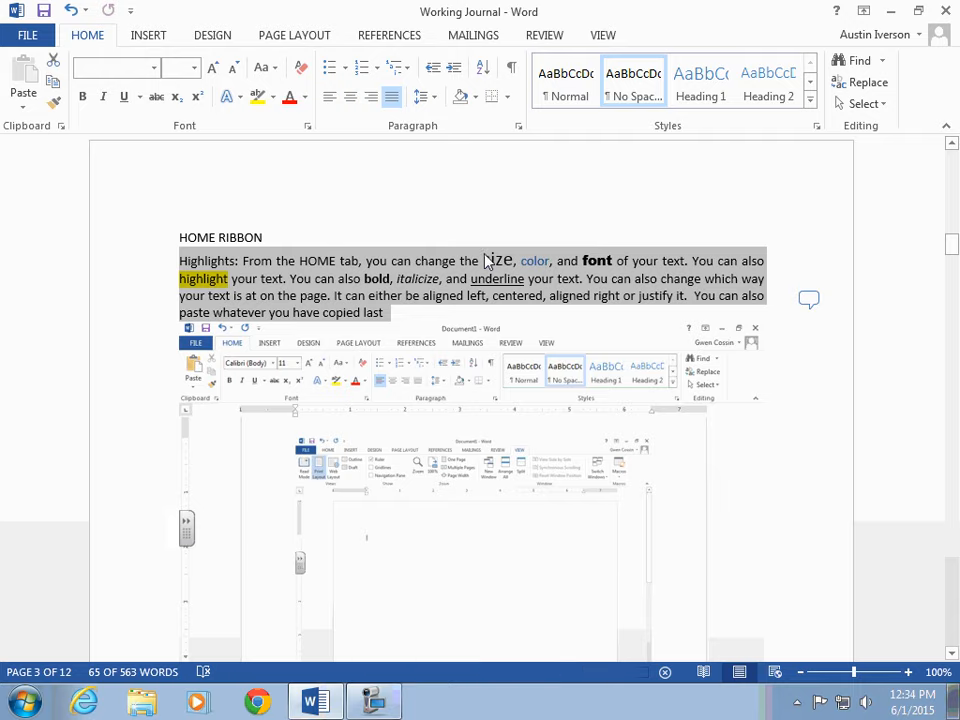
Step: Place the cursor after the HOME ribbon screenshot and apply the Strong style there
scroll(557, 325, "down", 1)
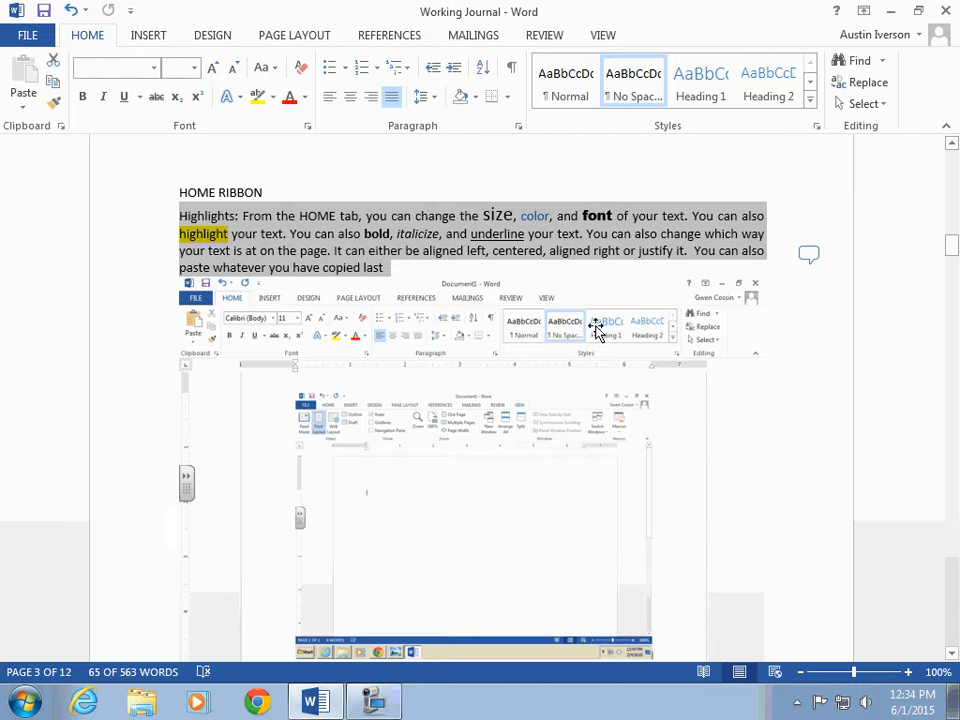
left_click(766, 402)
scroll(766, 402, "down", 8)
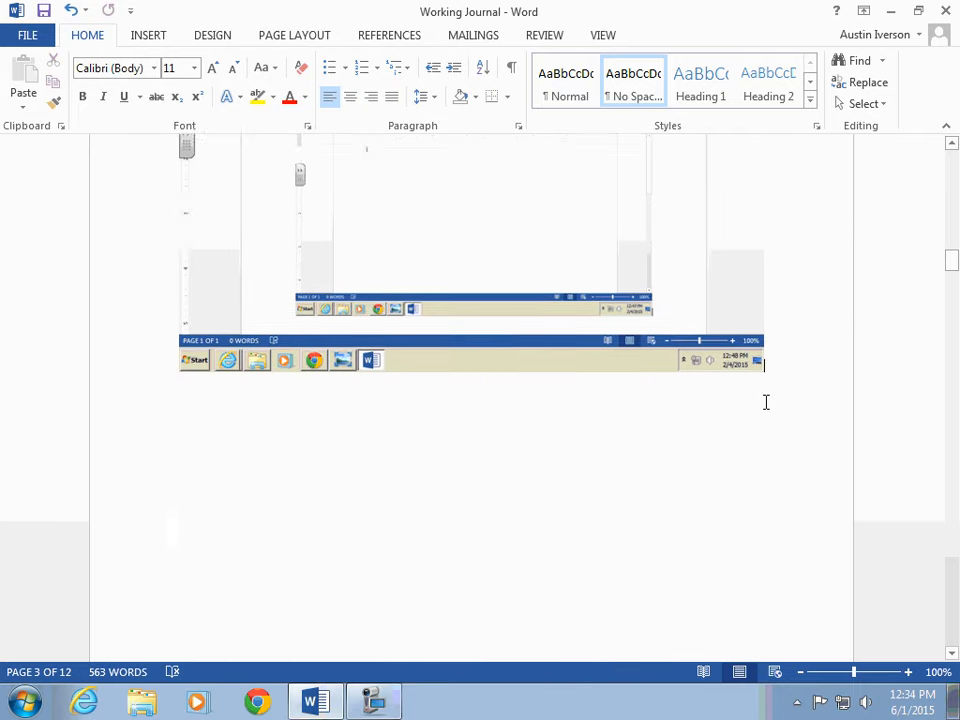
scroll(630, 366, "up", 3)
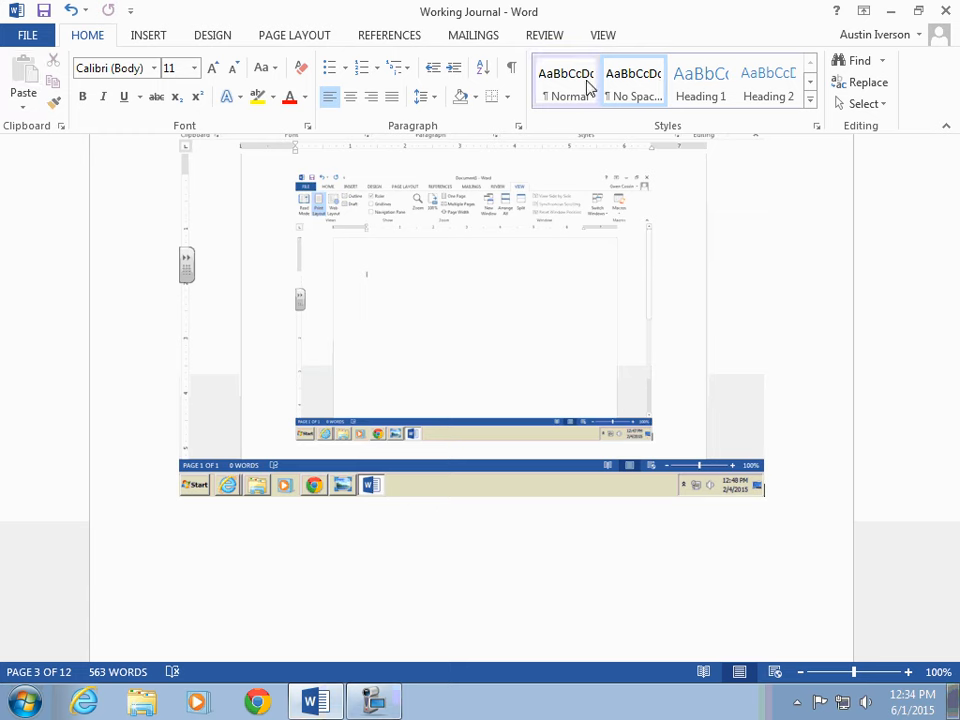
left_click(809, 101)
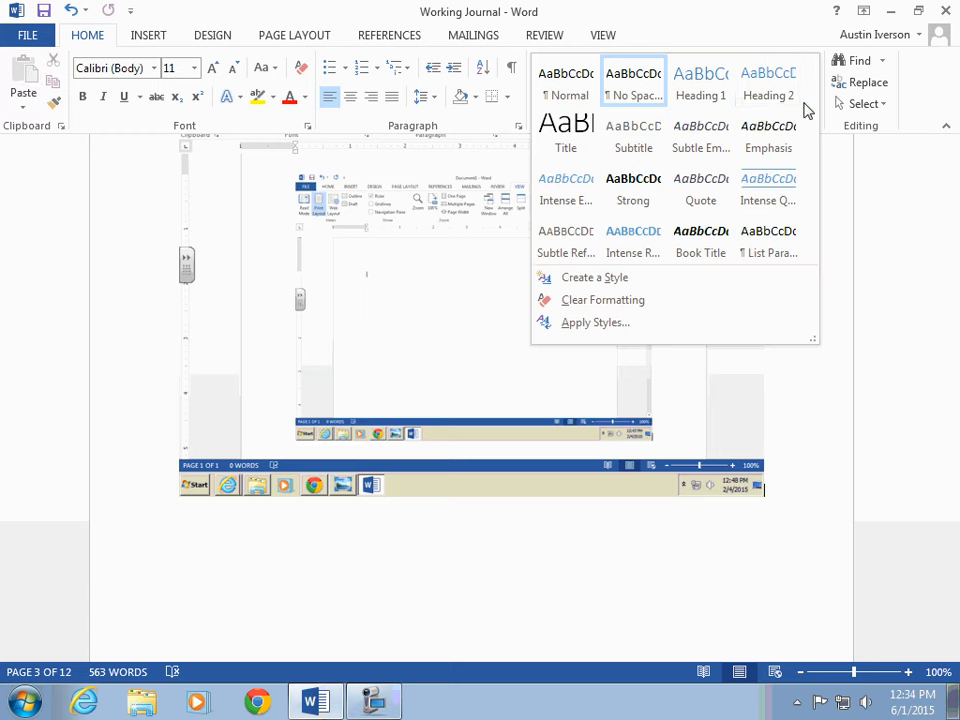
left_click(643, 199)
Step: Select the HOME RIBBON highlights paragraph and try the Strong and Quote styles before setting it to Normal style
scroll(596, 336, "up", 3)
scroll(336, 429, "down", 3)
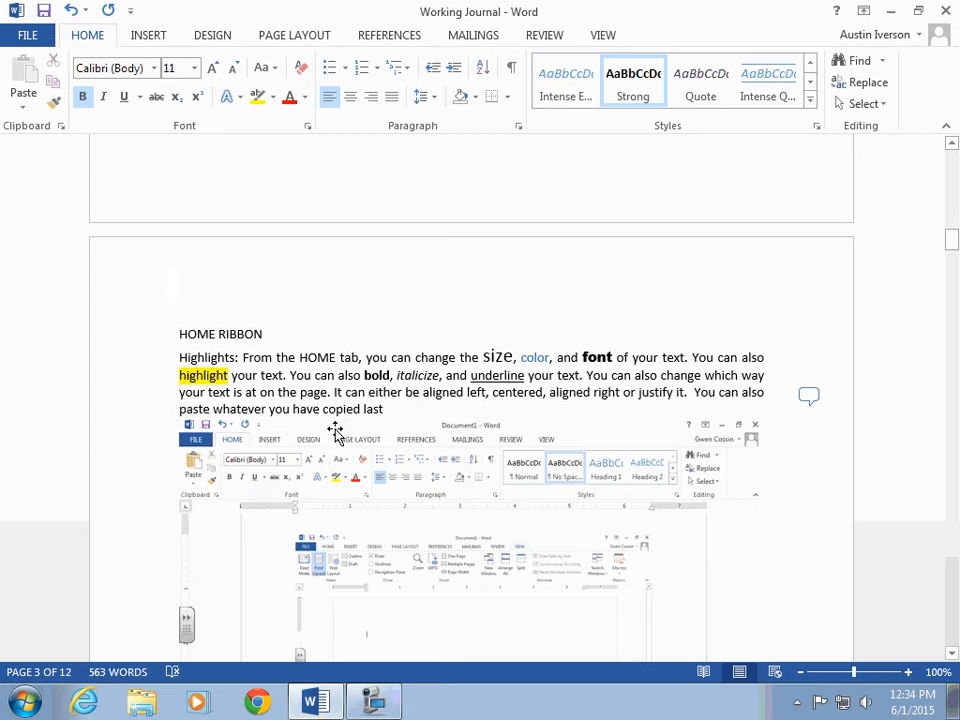
left_click_drag(393, 410, 179, 357)
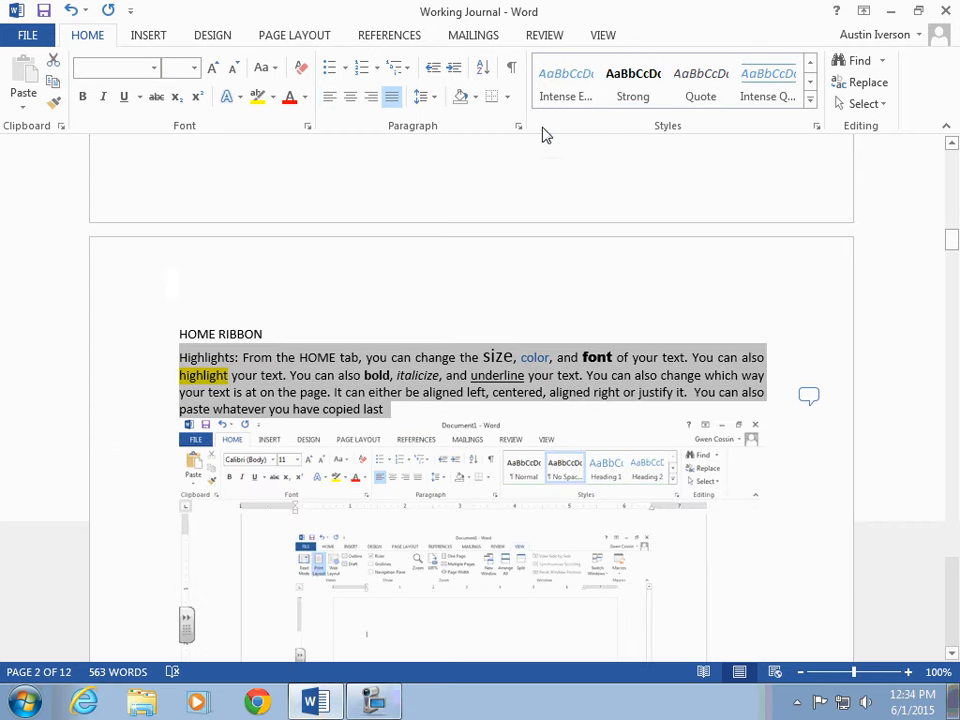
left_click(664, 82)
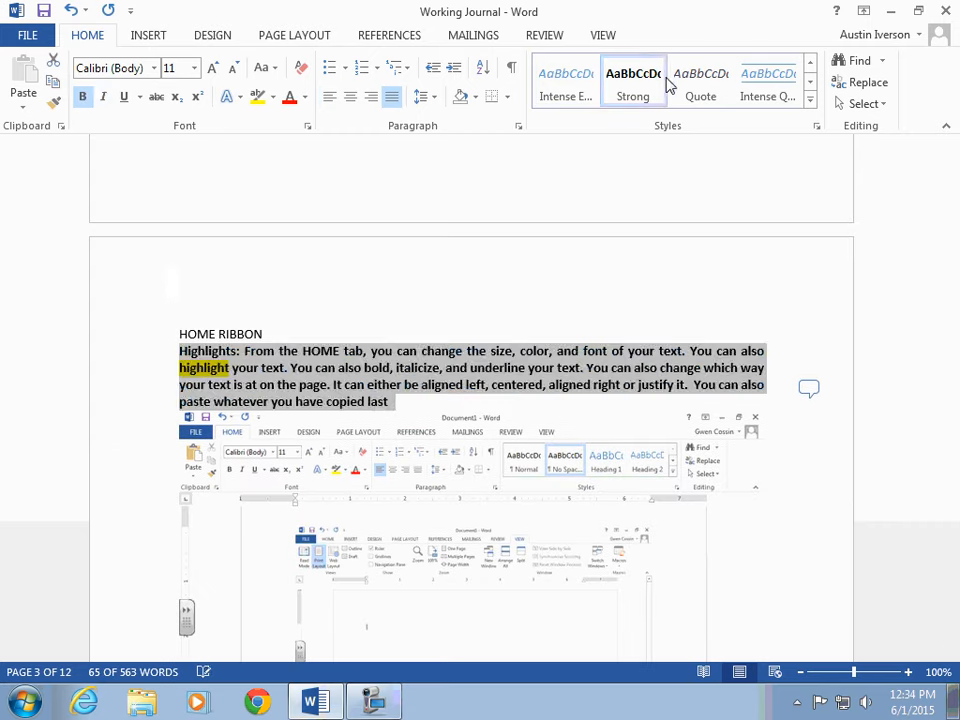
left_click(700, 88)
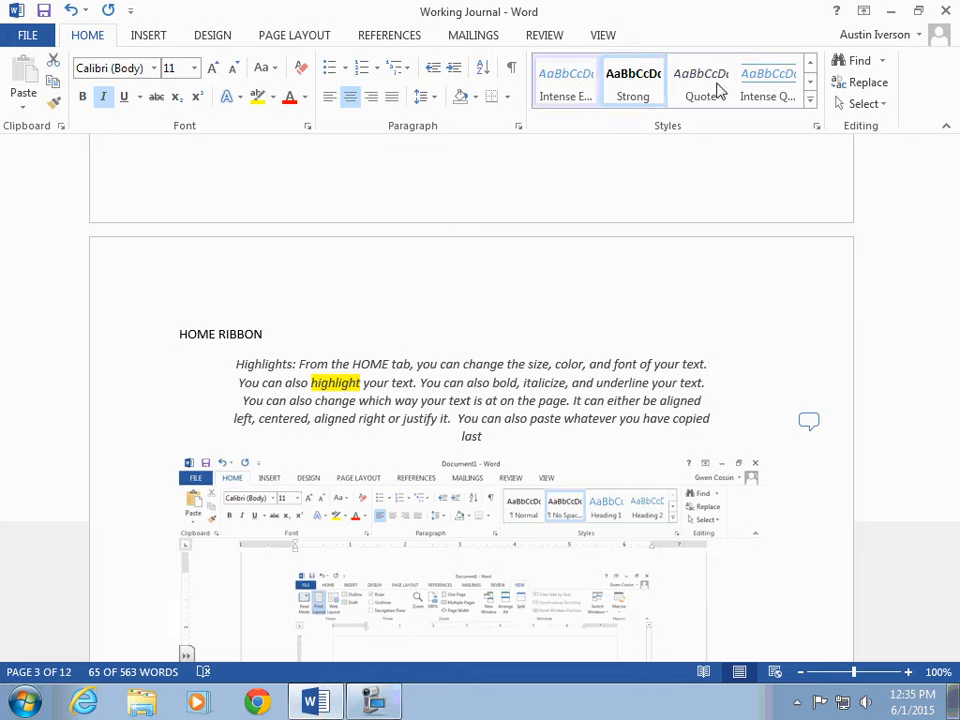
left_click(808, 92)
left_click(557, 94)
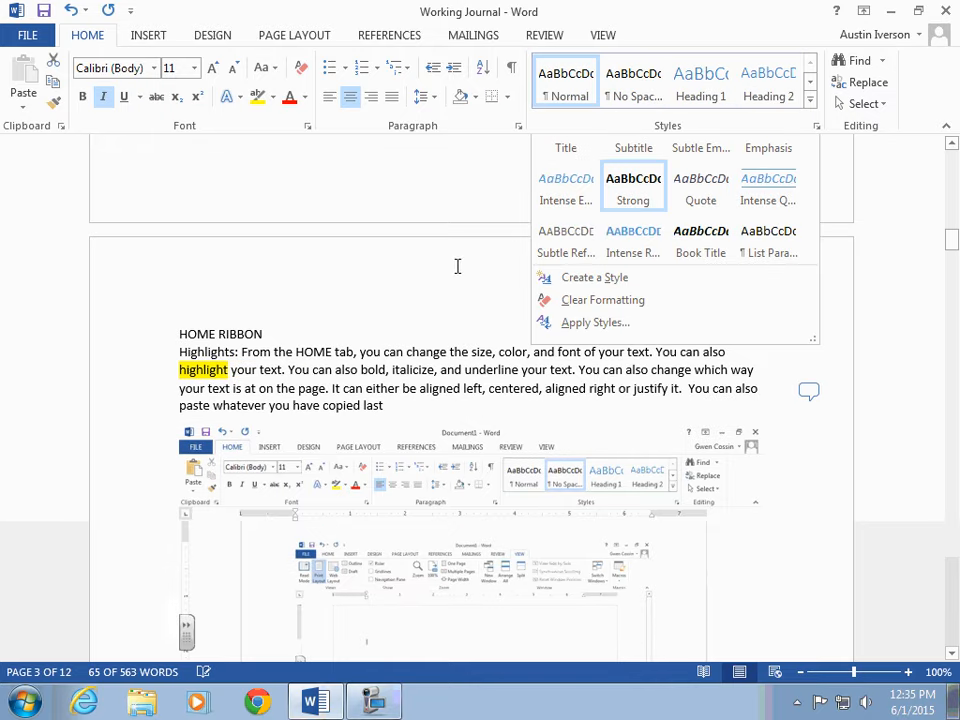
Step: Insert a 3×3 table below the INSERT RIBBON screenshot
scroll(454, 270, "down", 8)
left_click(454, 266)
scroll(455, 264, "down", 7)
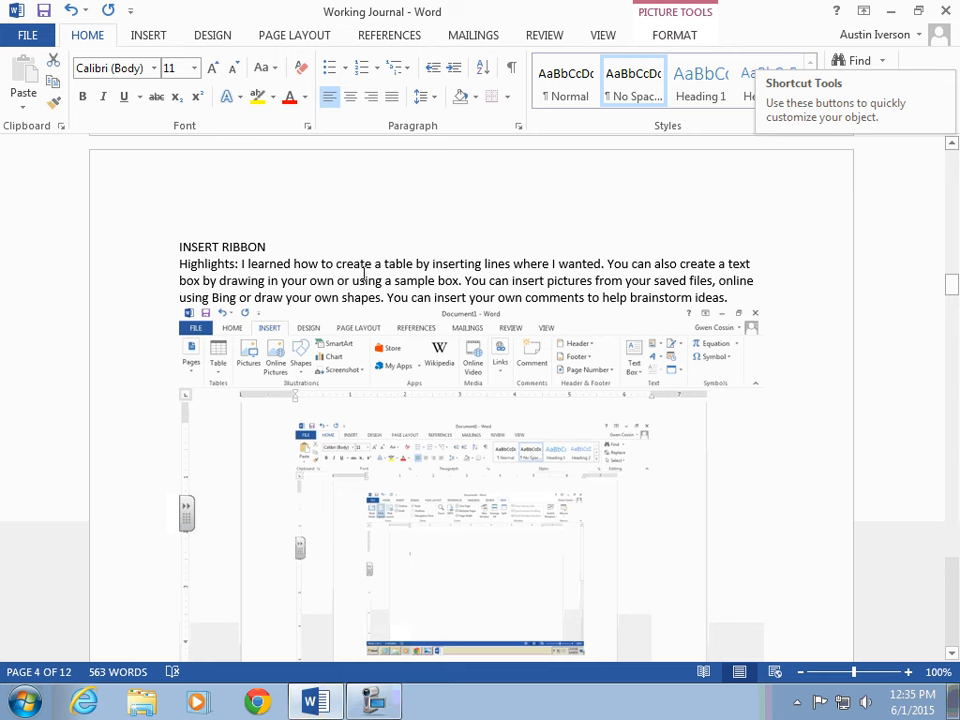
left_click(148, 36)
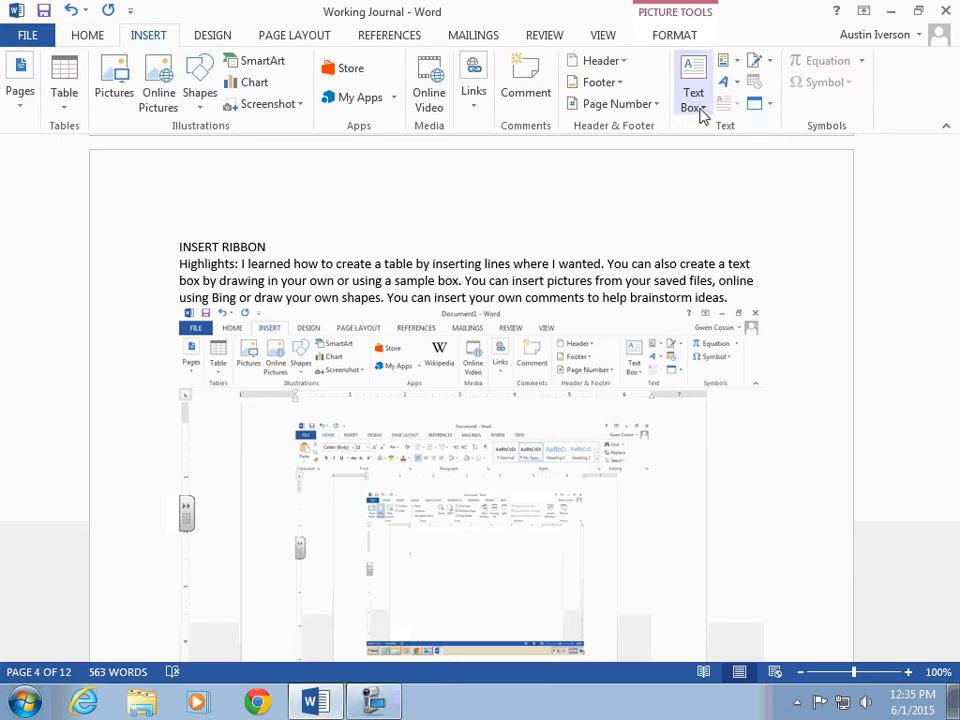
left_click(66, 92)
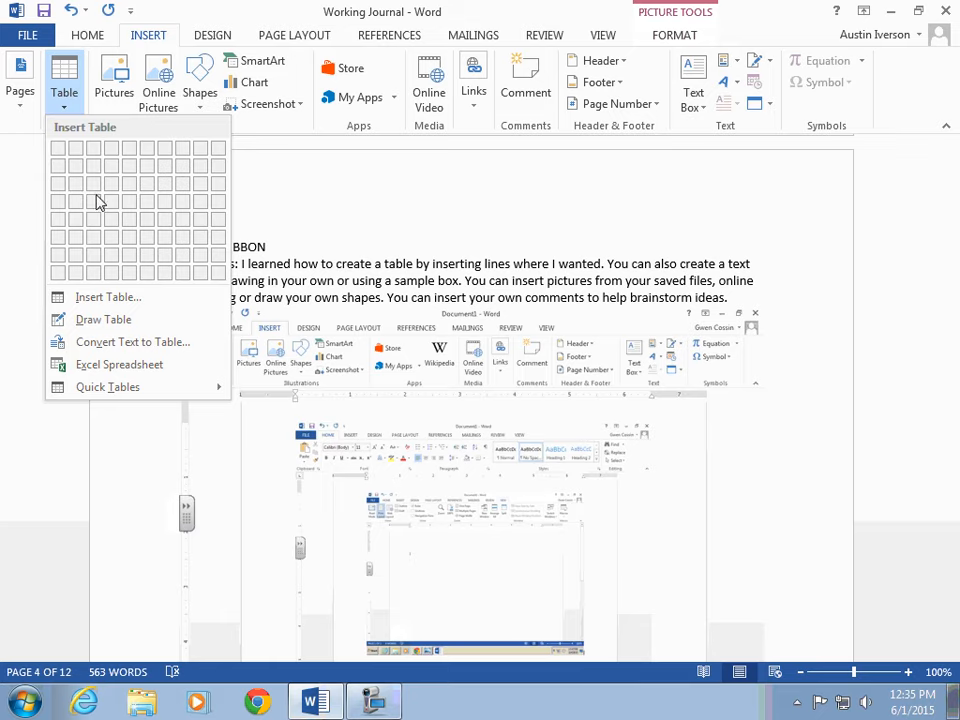
left_click(351, 279)
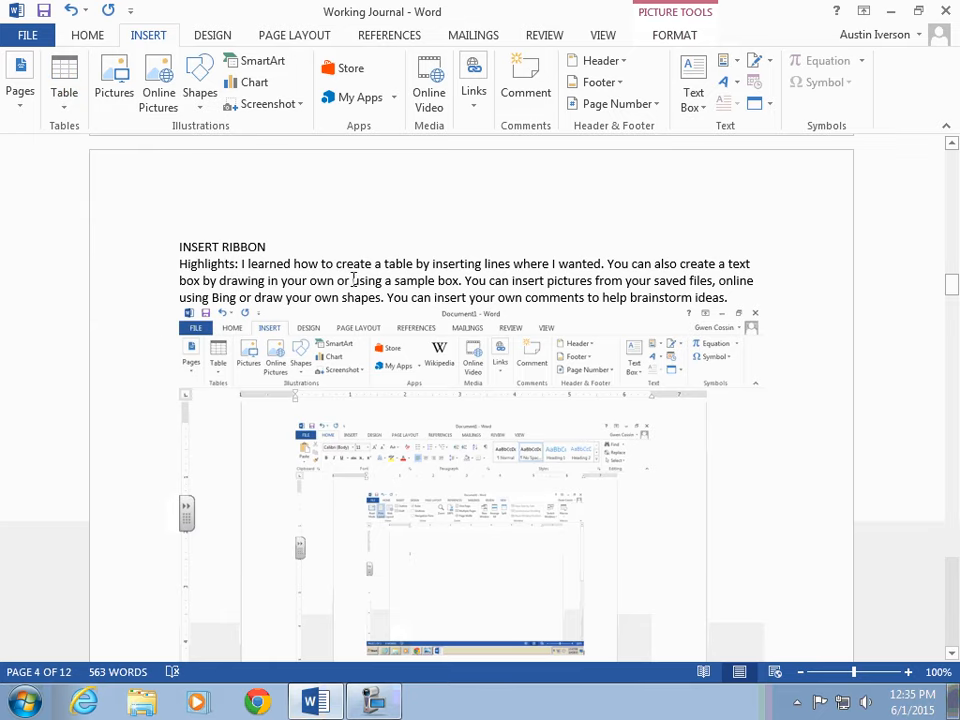
scroll(370, 325, "down", 3)
left_click(414, 492)
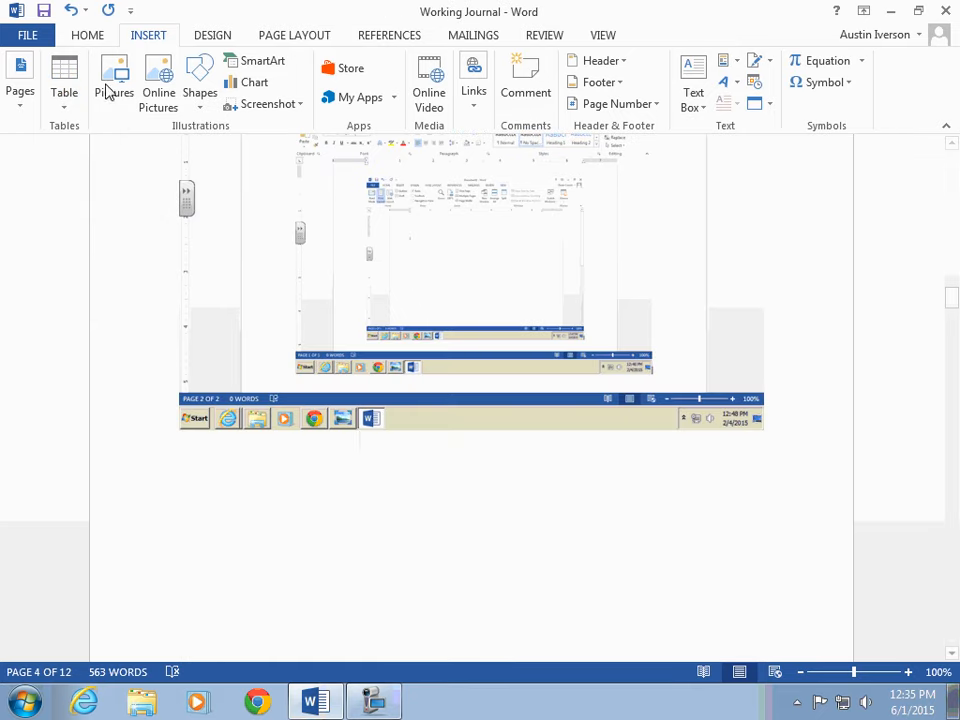
left_click(66, 116)
left_click(97, 188)
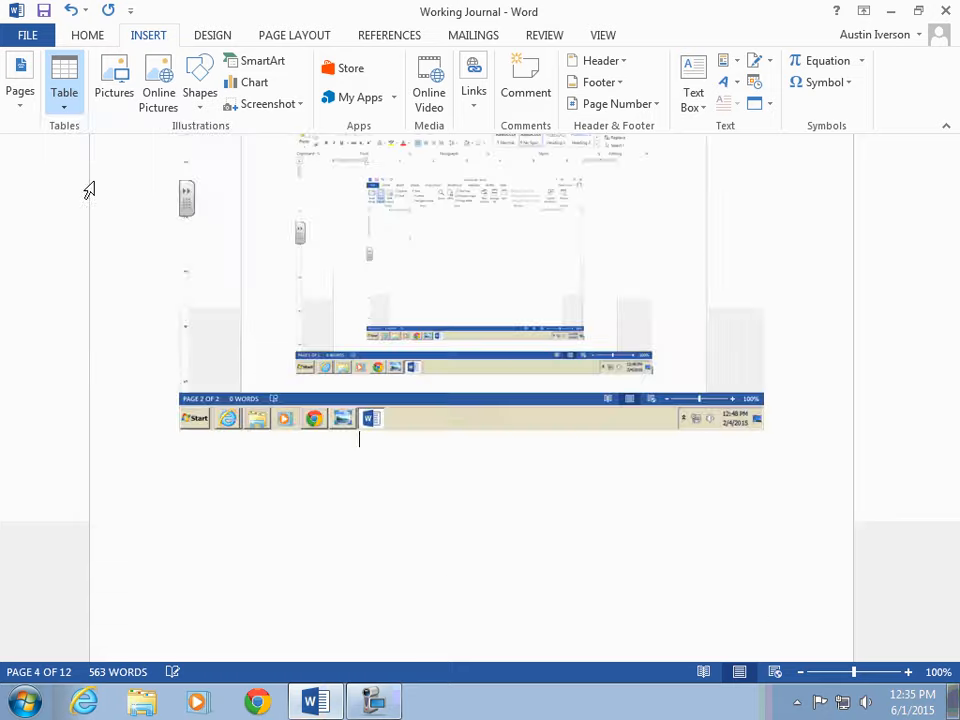
Step: Narrow the new table to about 70% of the text width and delete the empty line below it
scroll(486, 488, "down", 4)
scroll(483, 485, "up", 5)
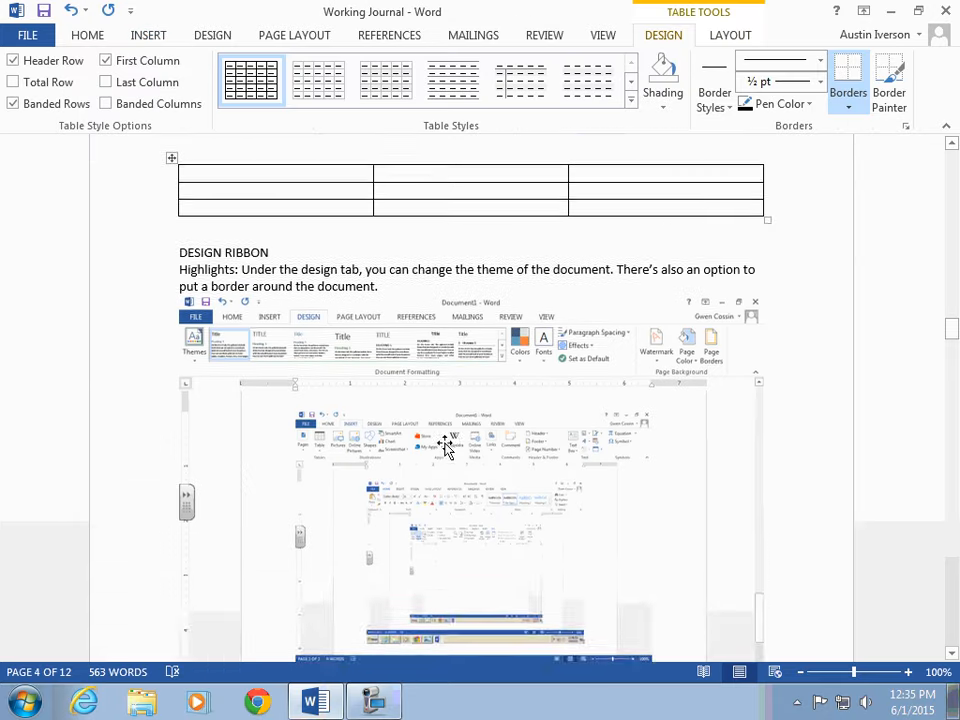
left_click_drag(766, 362, 592, 300)
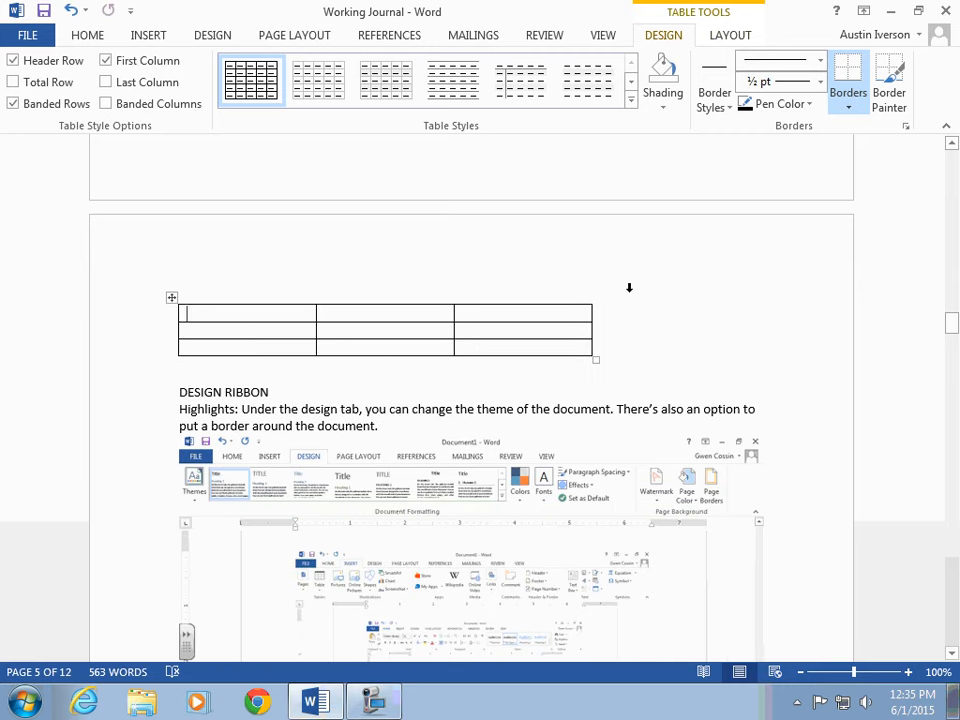
left_click(440, 358)
key("Delete")
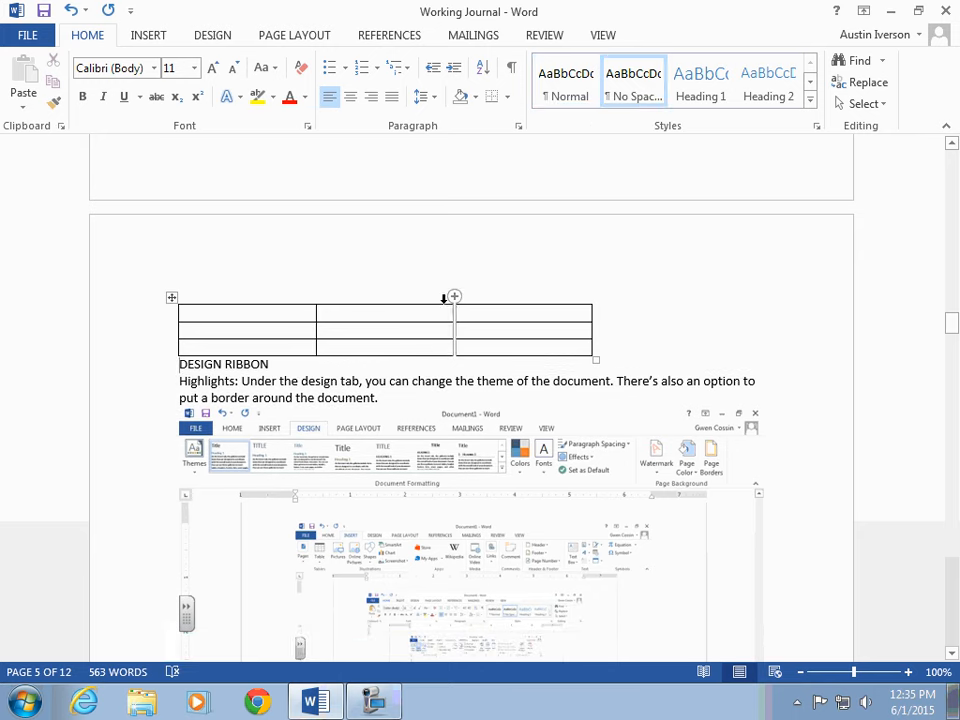
left_click(446, 296)
left_click(432, 321)
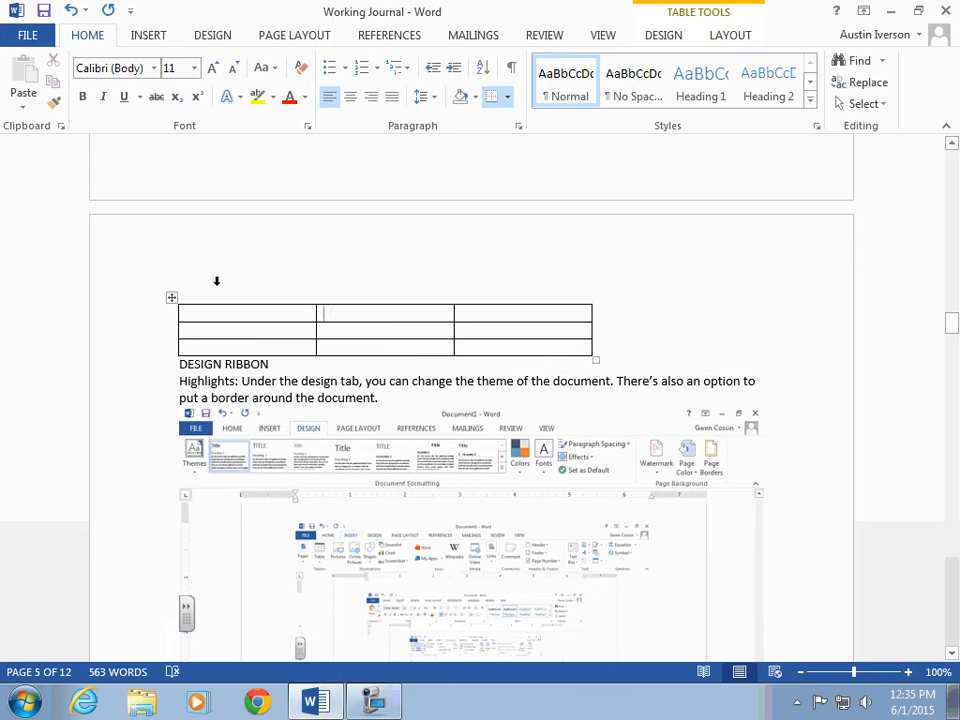
scroll(535, 233, "up", 15)
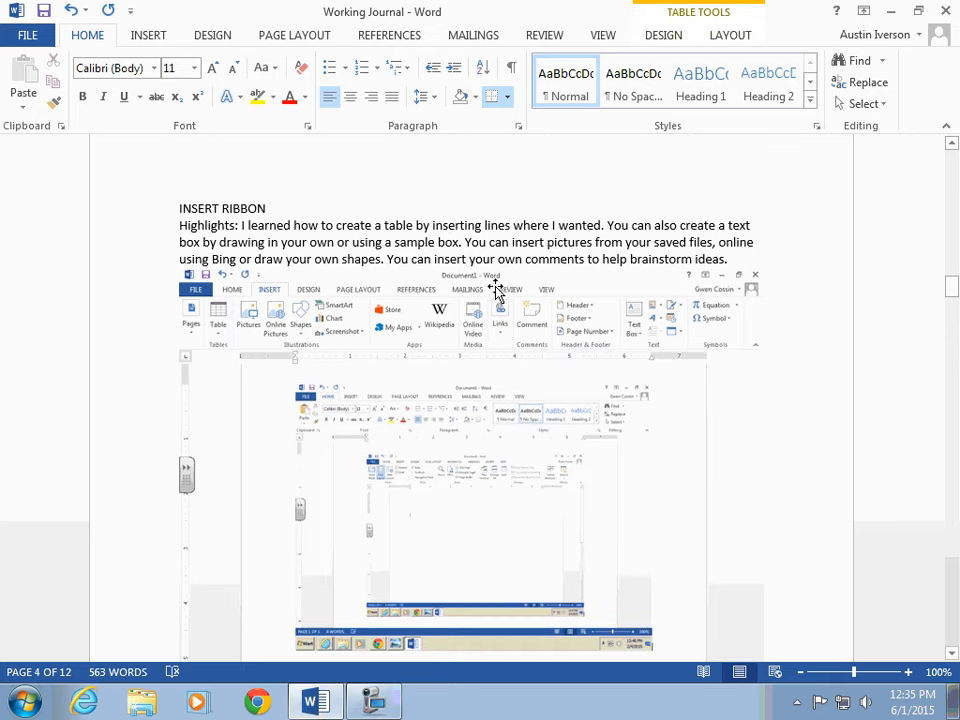
Step: Draw a text box about 1.37" wide and 0.91" high below the INSERT RIBBON screenshot containing "Insert text."
left_click(145, 37)
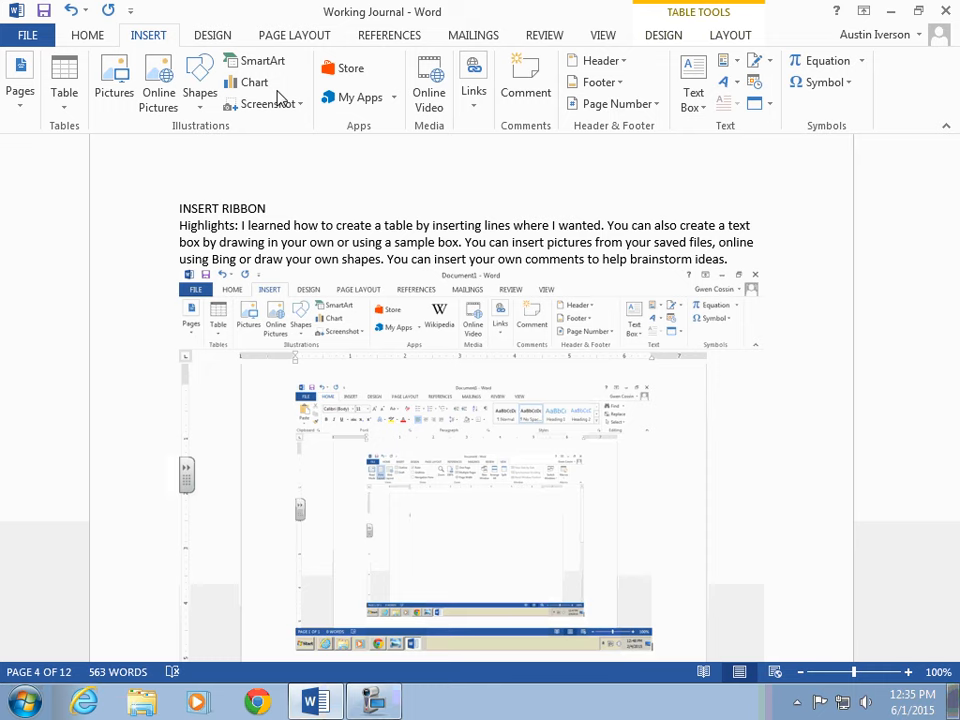
left_click(700, 106)
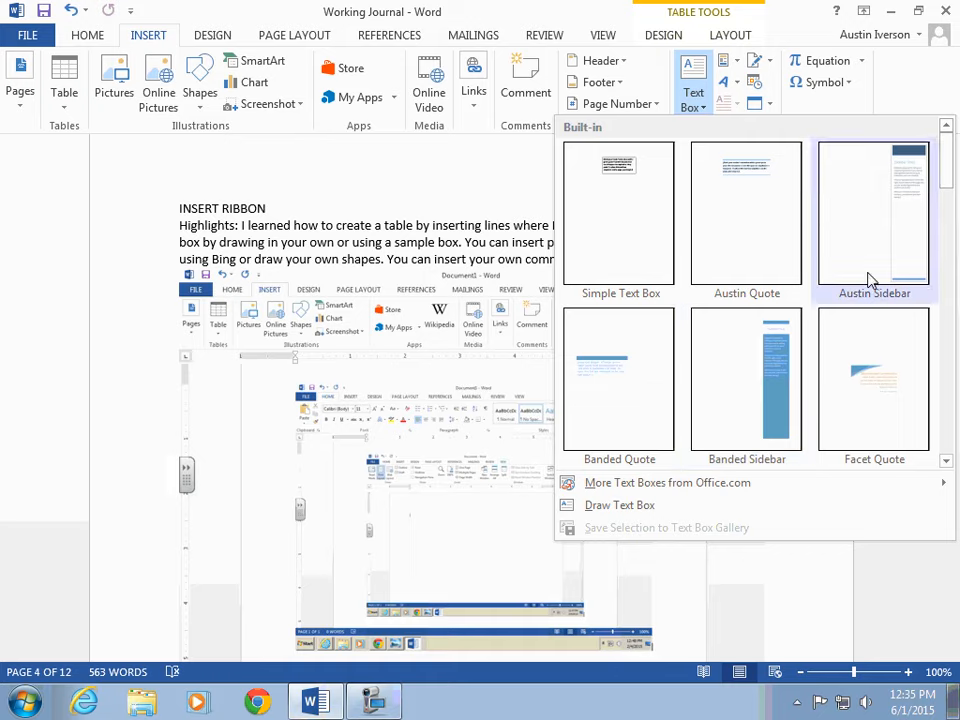
left_click(617, 507)
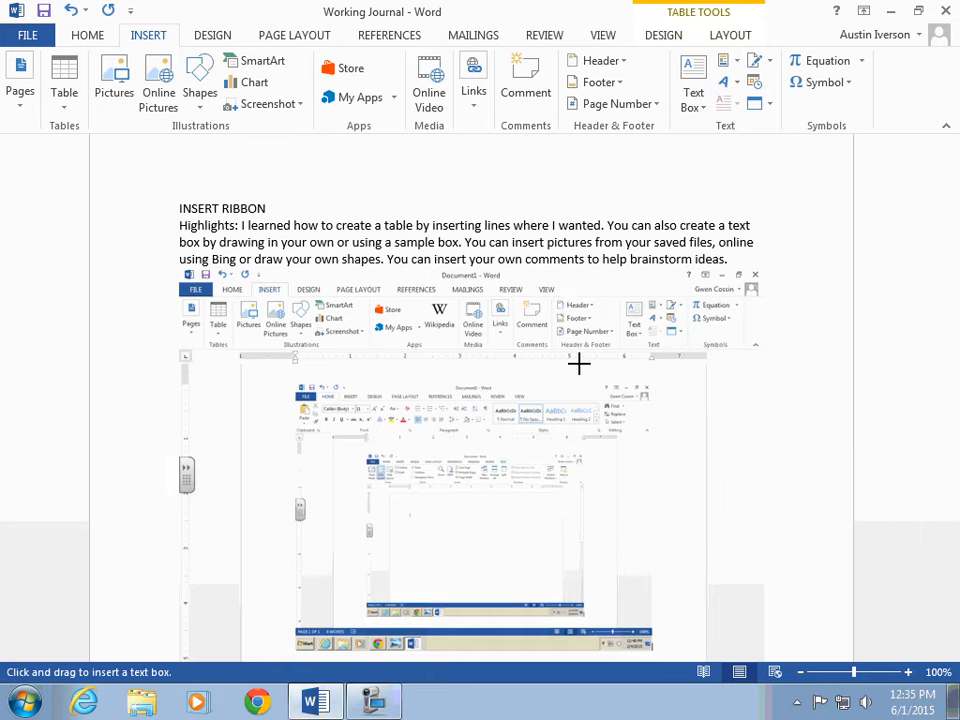
scroll(673, 452, "down", 8)
left_click_drag(467, 416, 590, 497)
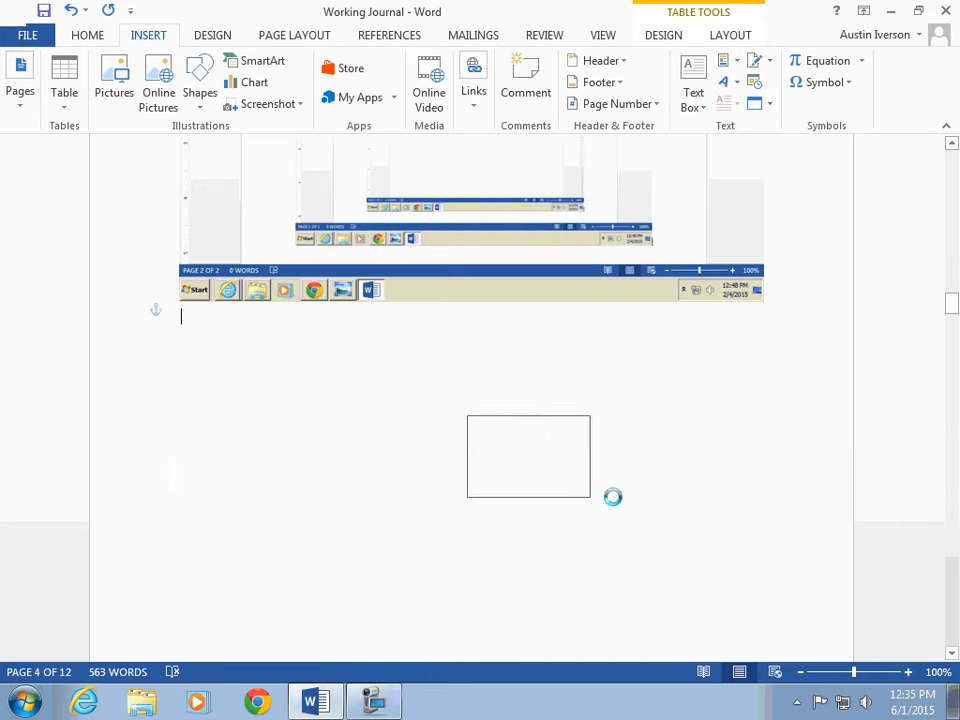
type("i")
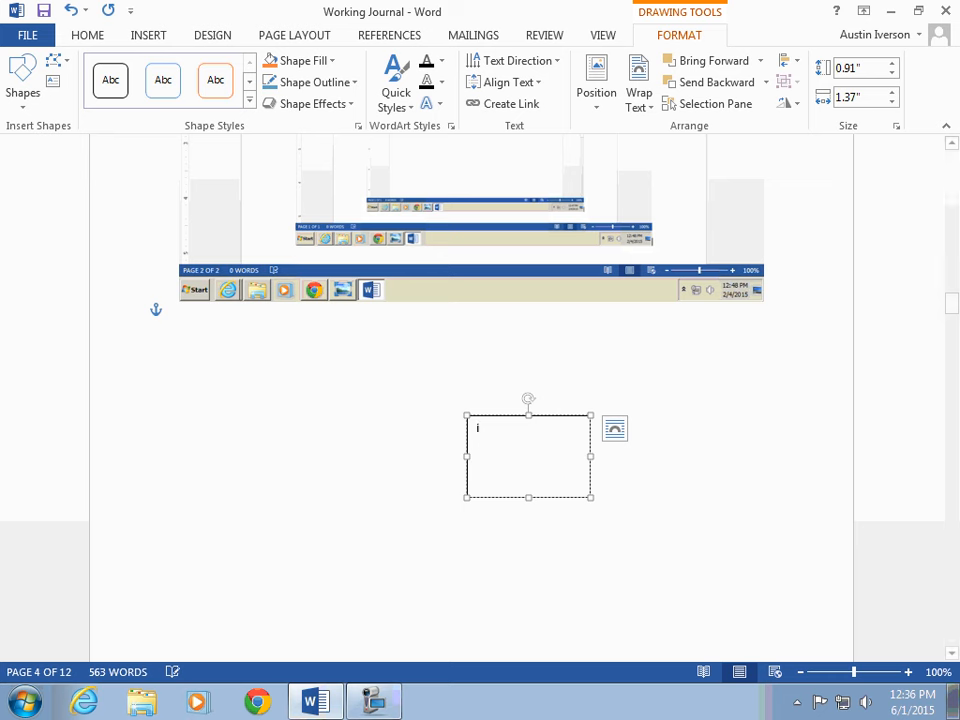
type("nsert tez")
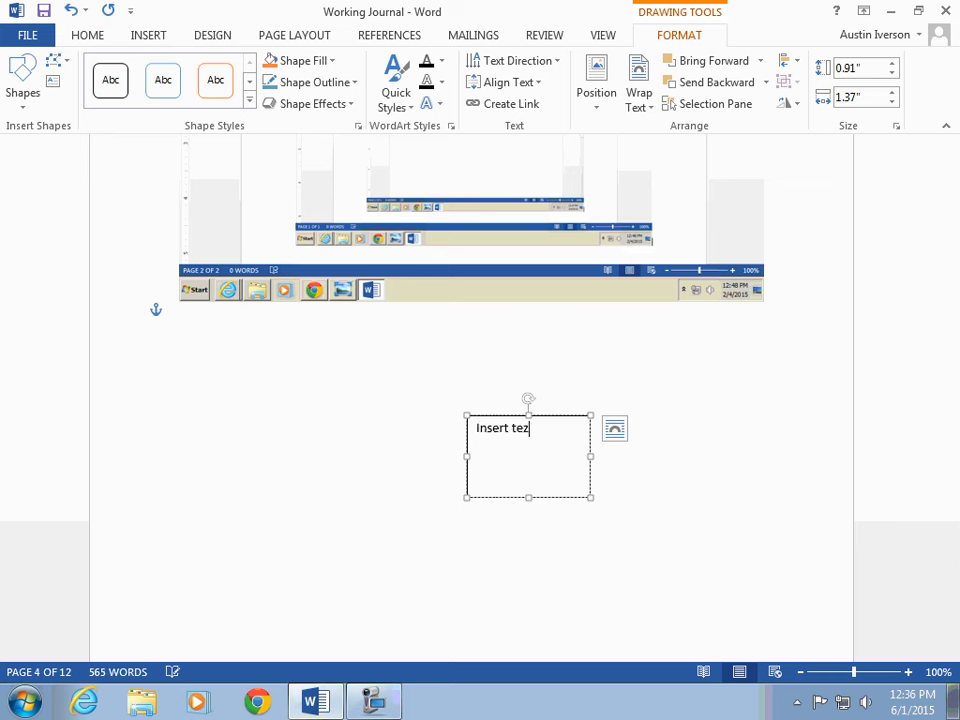
type("t")
left_click(371, 377)
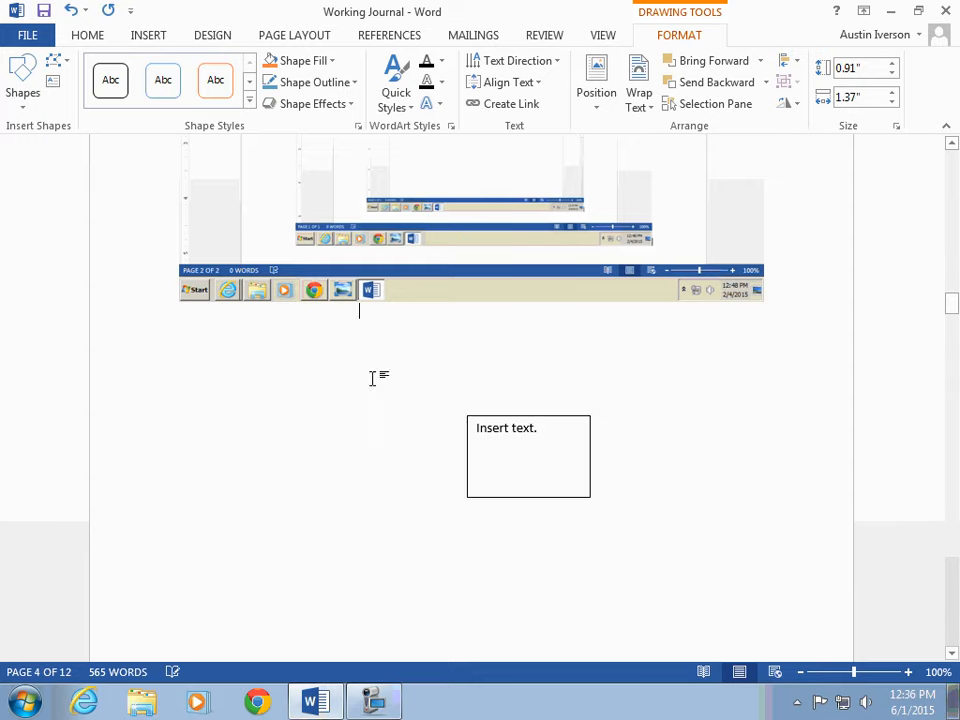
Step: Add the comment "I inserted this comment." to the phrase "insert your own comments" in the INSERT RIBBON highlights
scroll(364, 380, "up", 6)
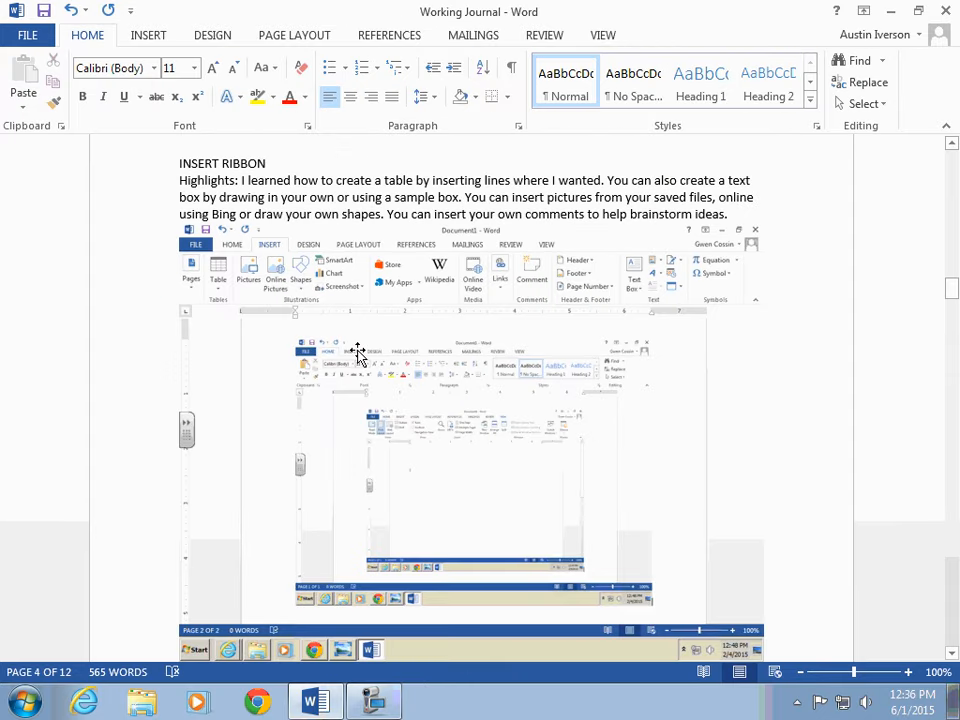
scroll(700, 380, "up", 3)
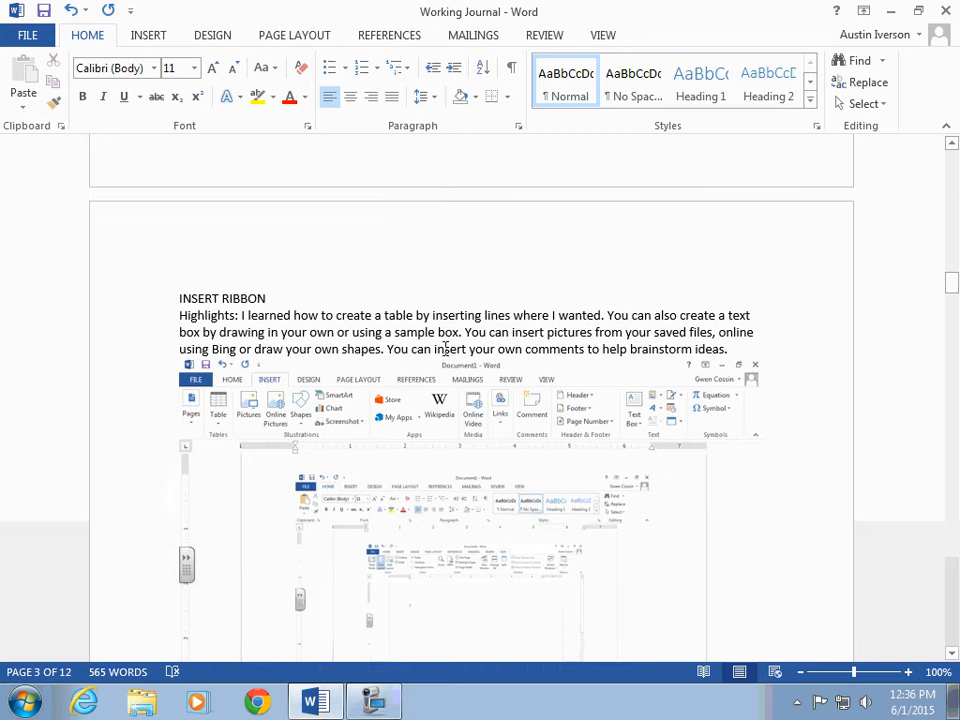
left_click_drag(435, 349, 585, 350)
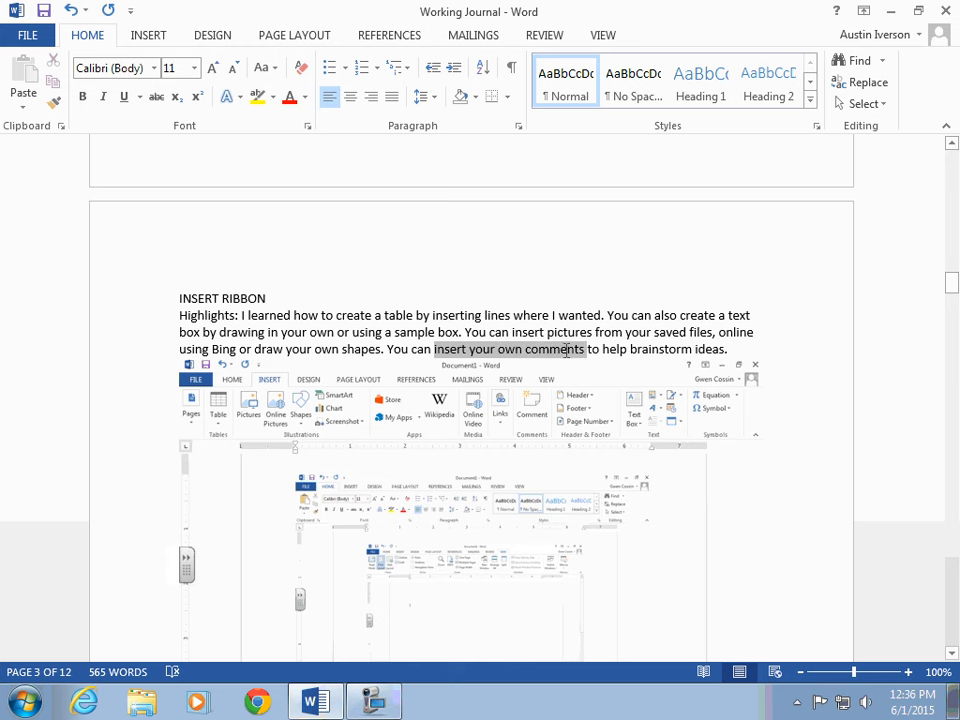
left_click(160, 37)
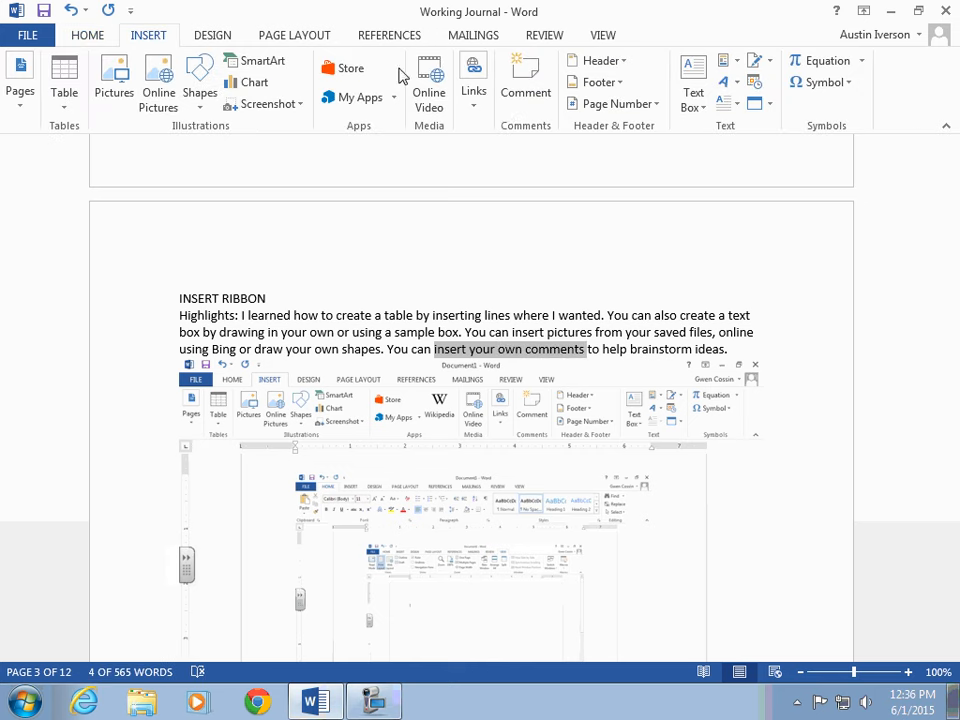
left_click(525, 82)
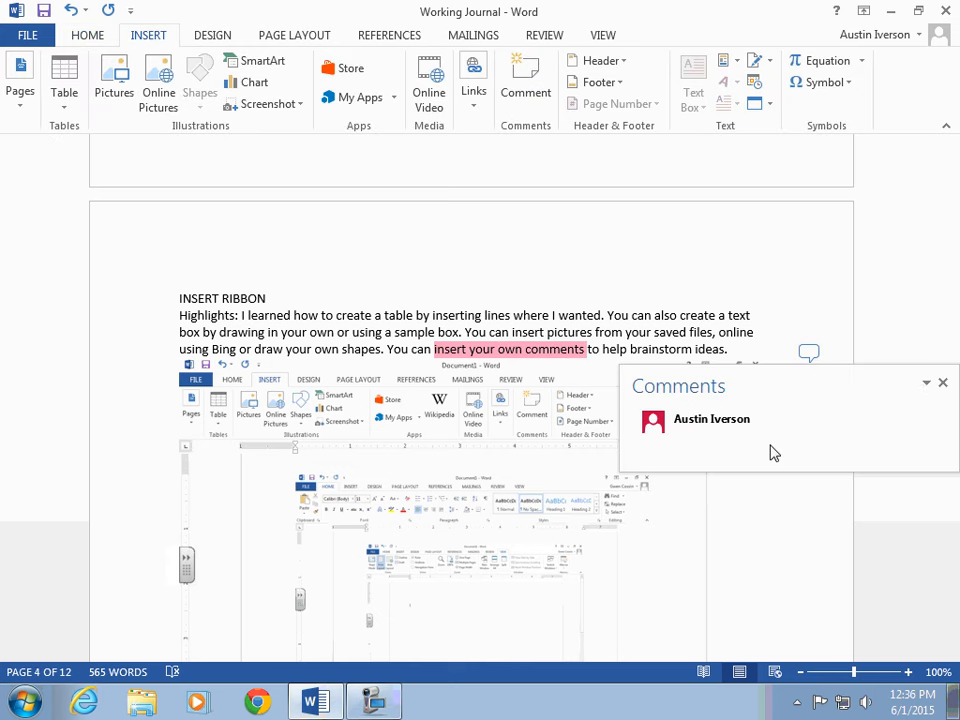
type("I inserted this comment.")
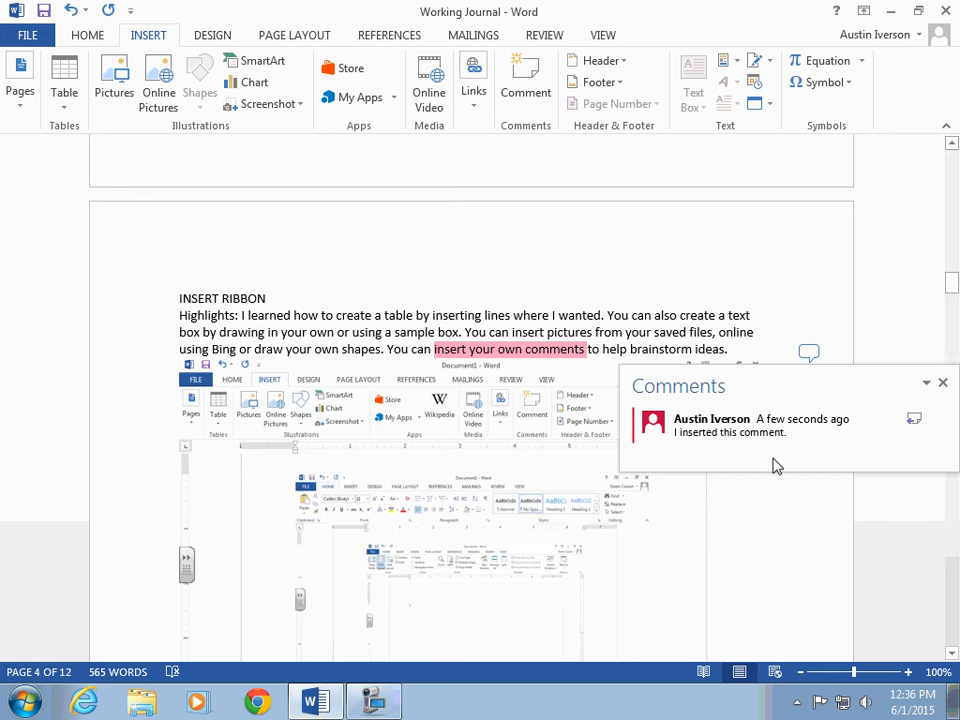
left_click(748, 508)
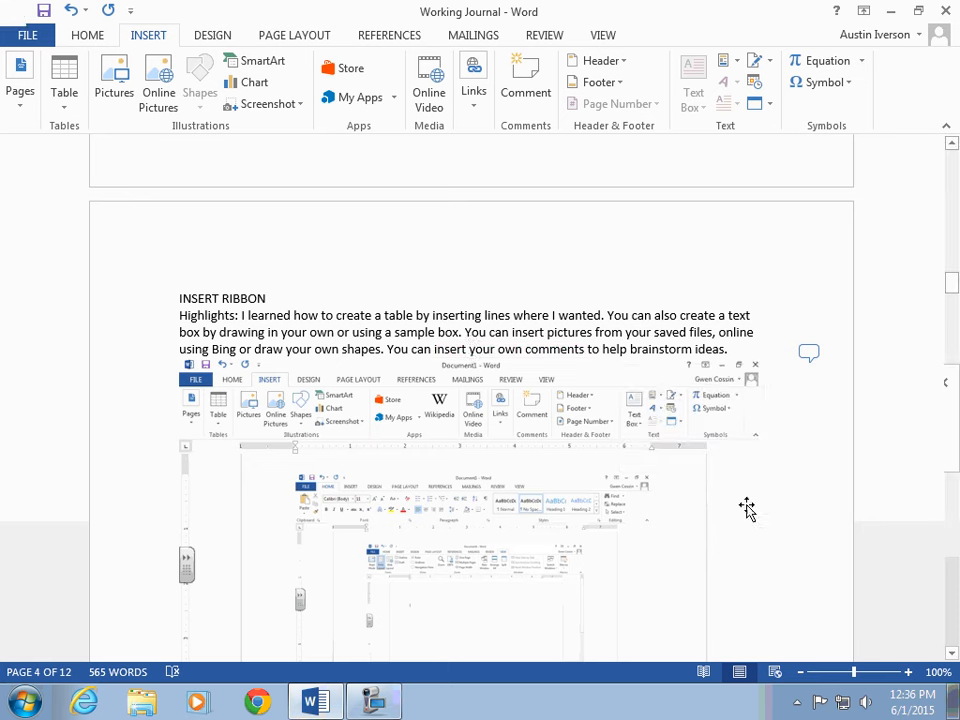
left_click(808, 352)
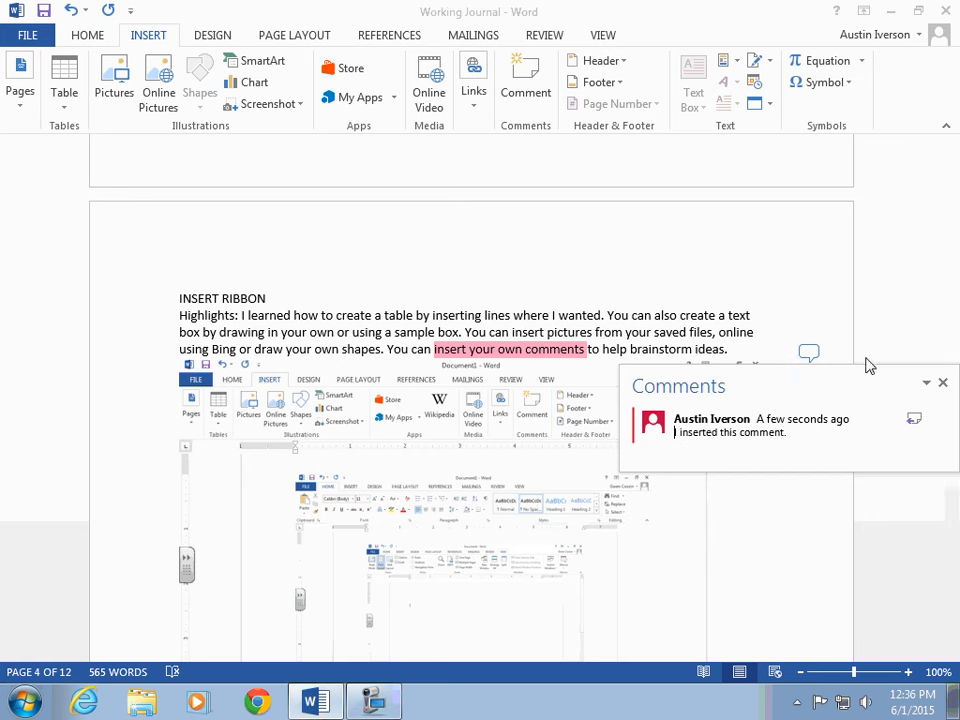
left_click(943, 388)
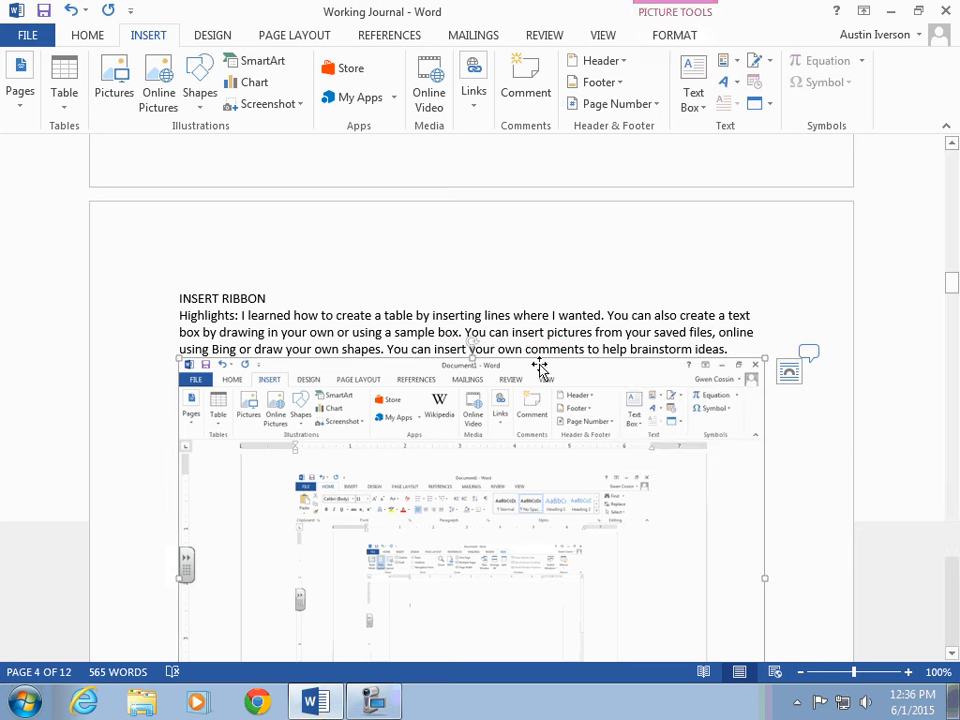
Step: Draw a smiley face shape about 0.68" by 0.62" above the INSERT RIBBON heading
left_click(565, 334)
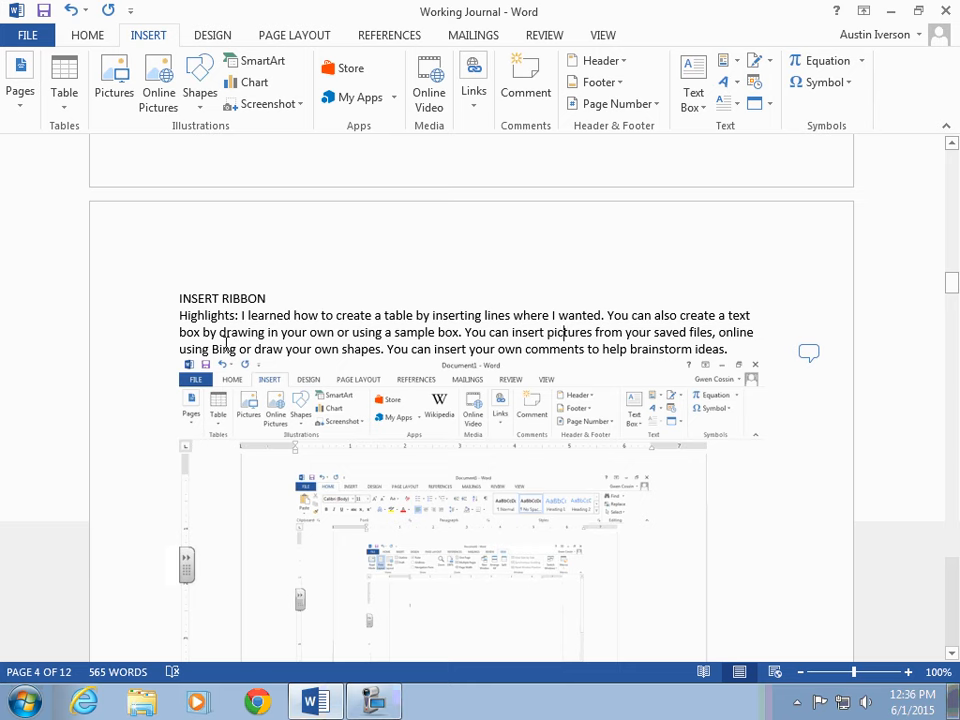
left_click(201, 105)
left_click(257, 315)
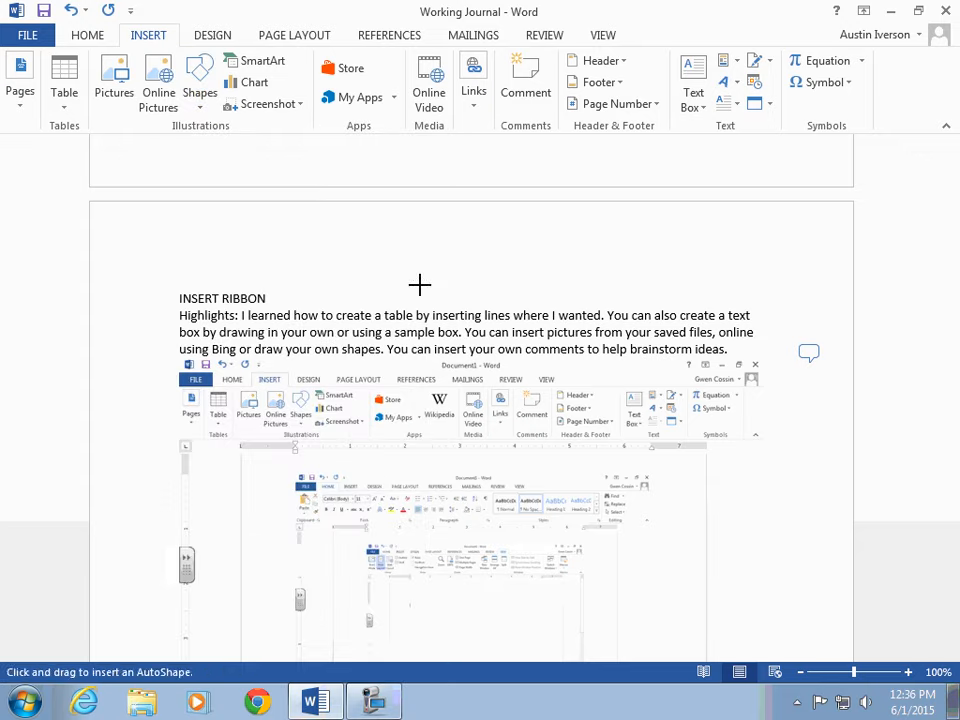
left_click_drag(434, 246, 497, 302)
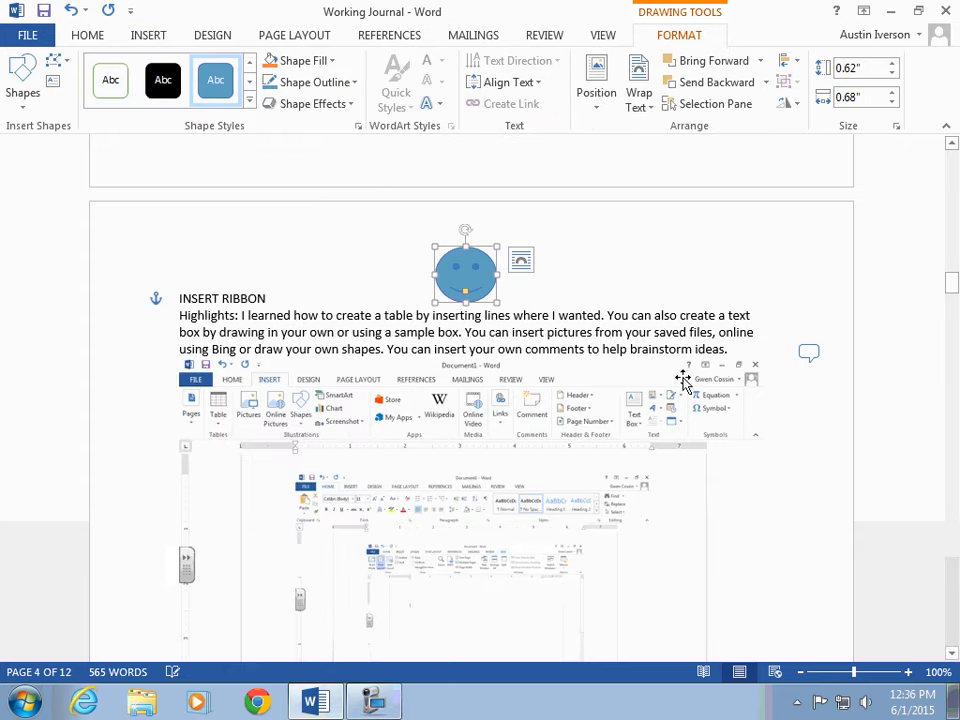
Step: Apply an art page border of small figures to the whole document
left_click(752, 526)
left_click(782, 497)
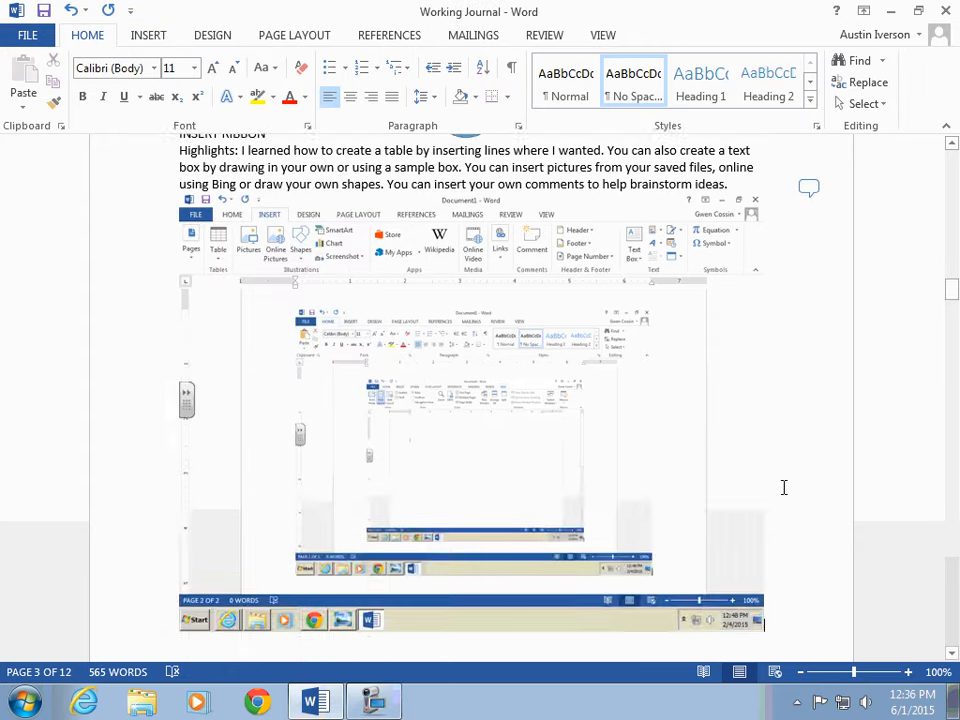
scroll(784, 487, "down", 15)
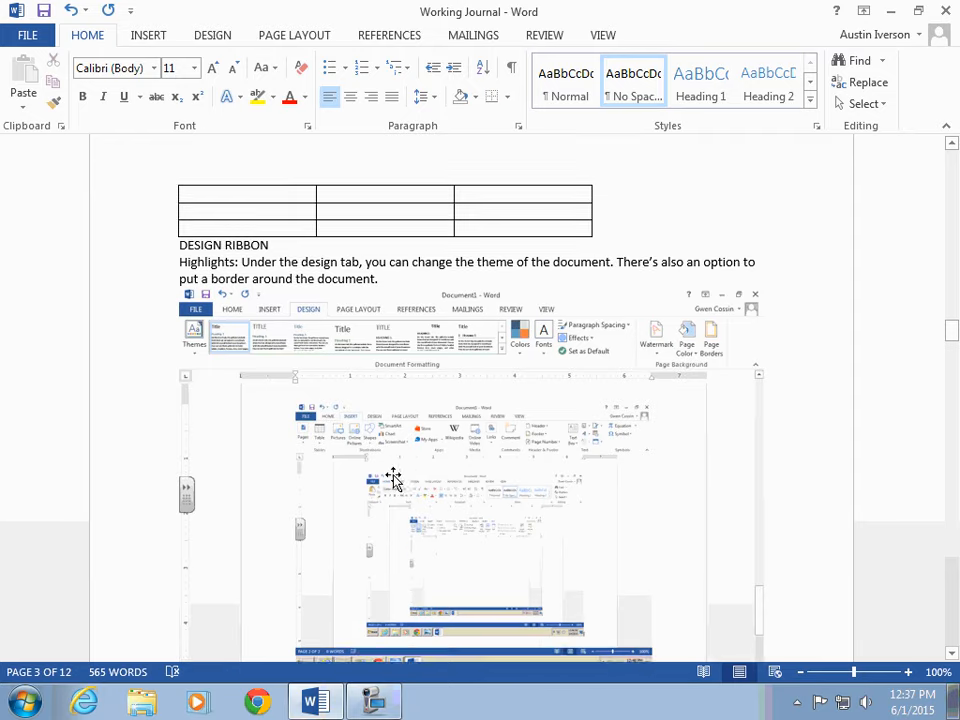
scroll(393, 478, "down", 1)
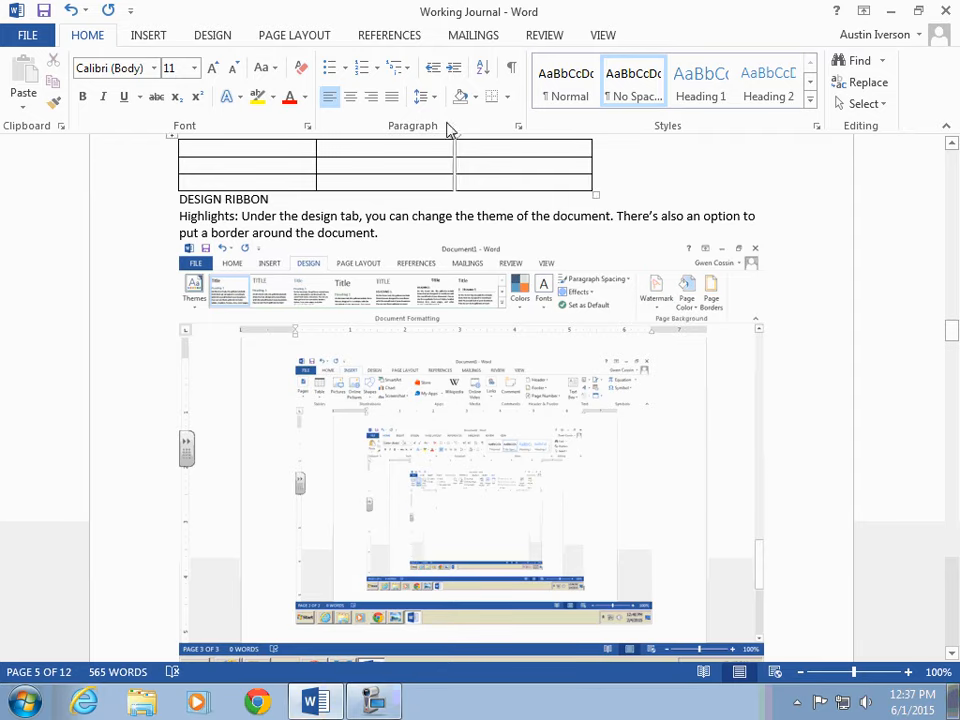
left_click(196, 35)
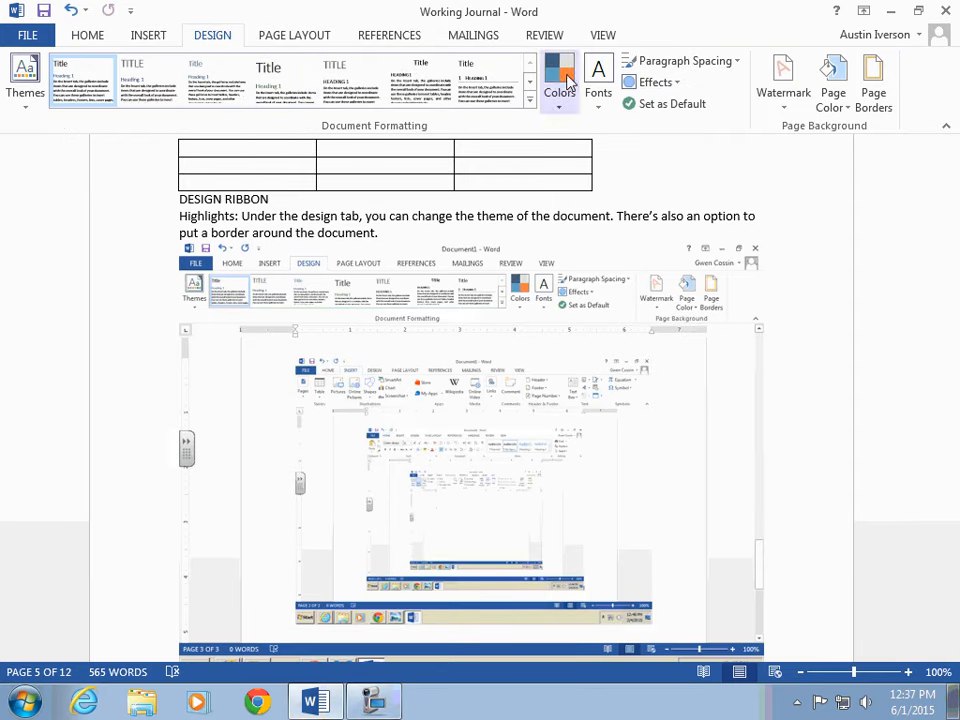
left_click(872, 112)
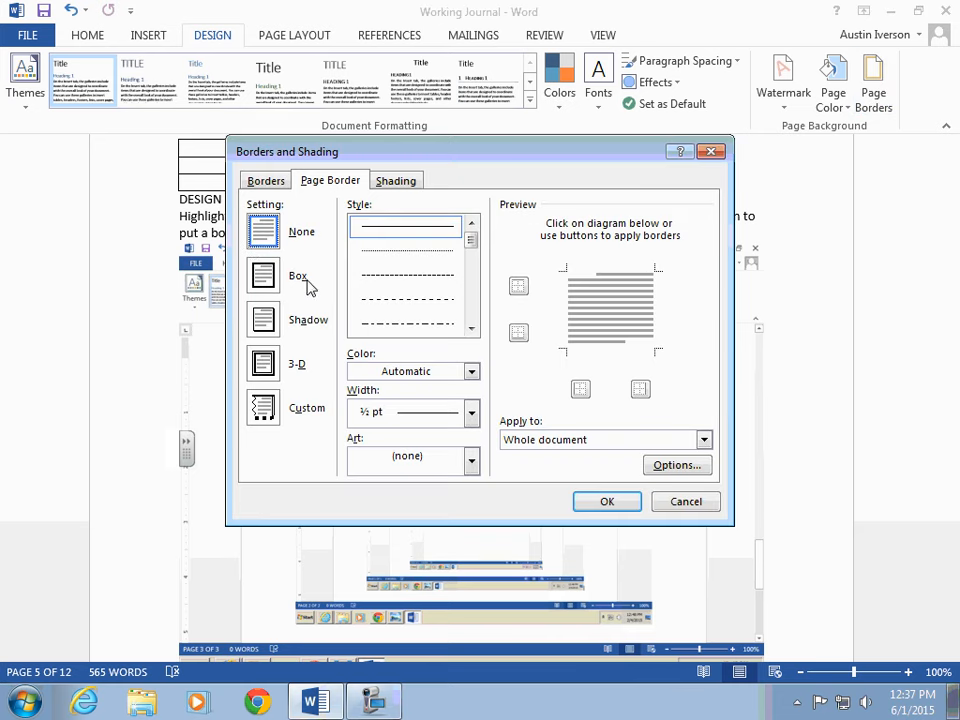
left_click_drag(474, 240, 474, 287)
left_click(471, 462)
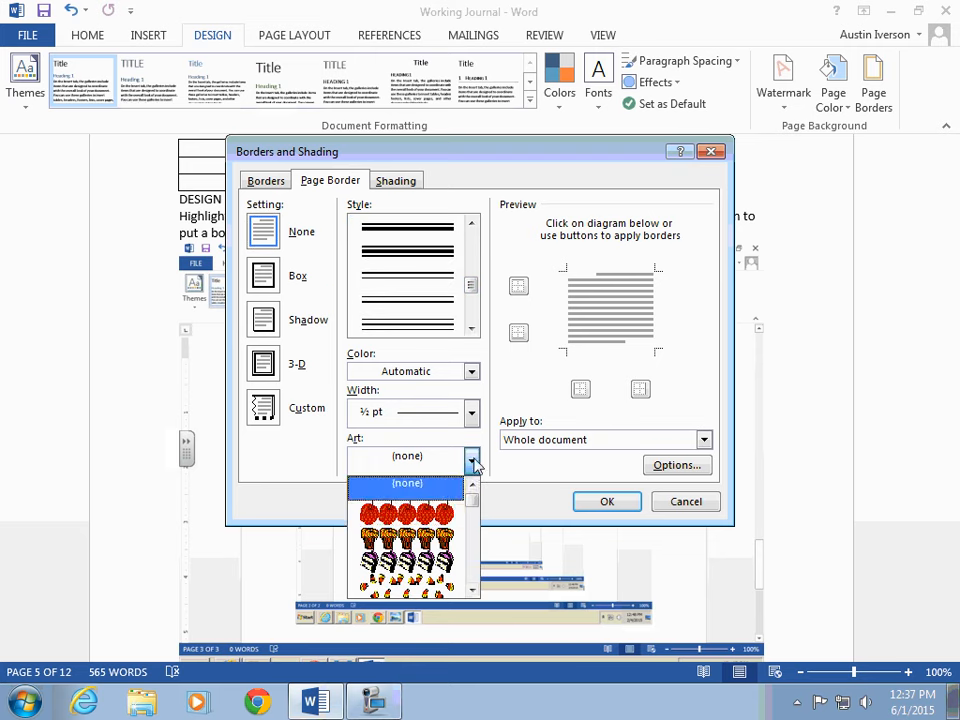
left_click_drag(471, 510, 471, 540)
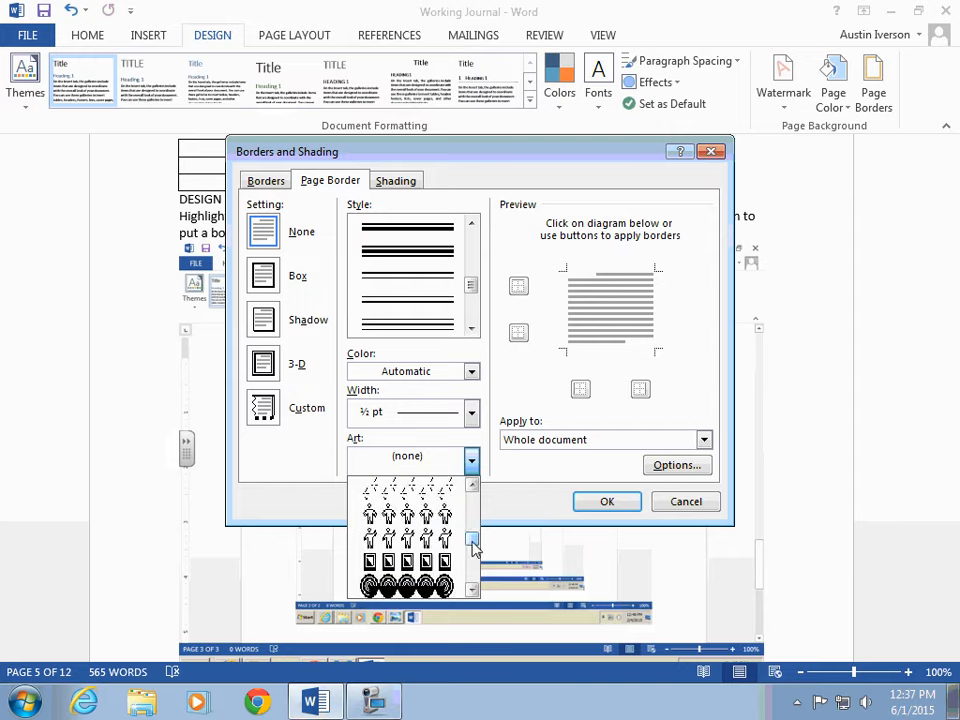
left_click(407, 484)
left_click(615, 505)
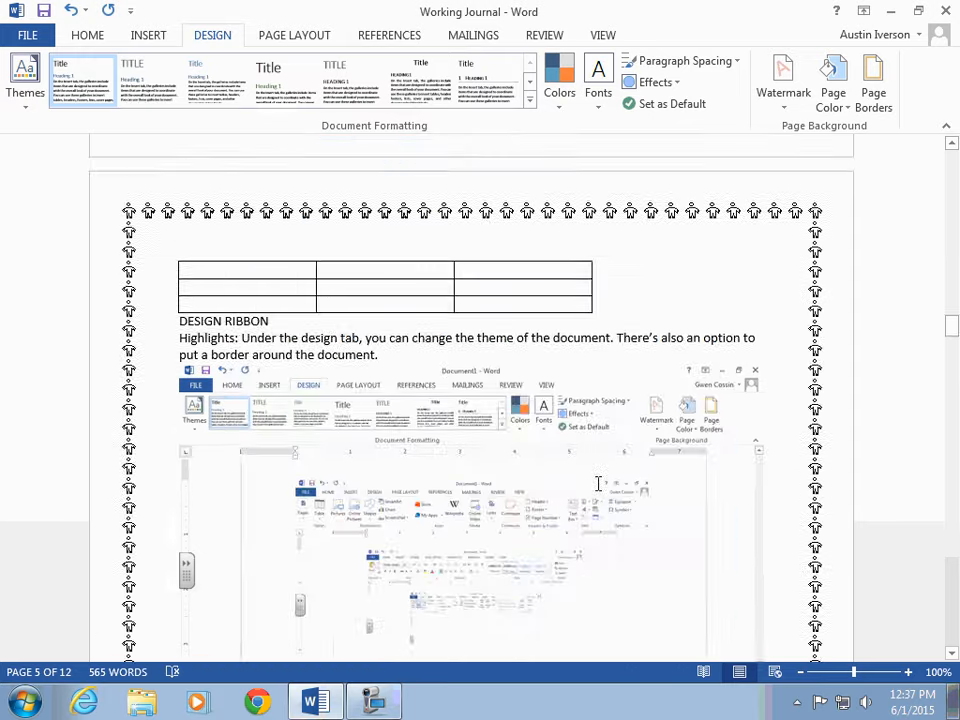
Step: Apply the Organic theme to the document
scroll(620, 478, "down", 5)
scroll(622, 447, "down", 7)
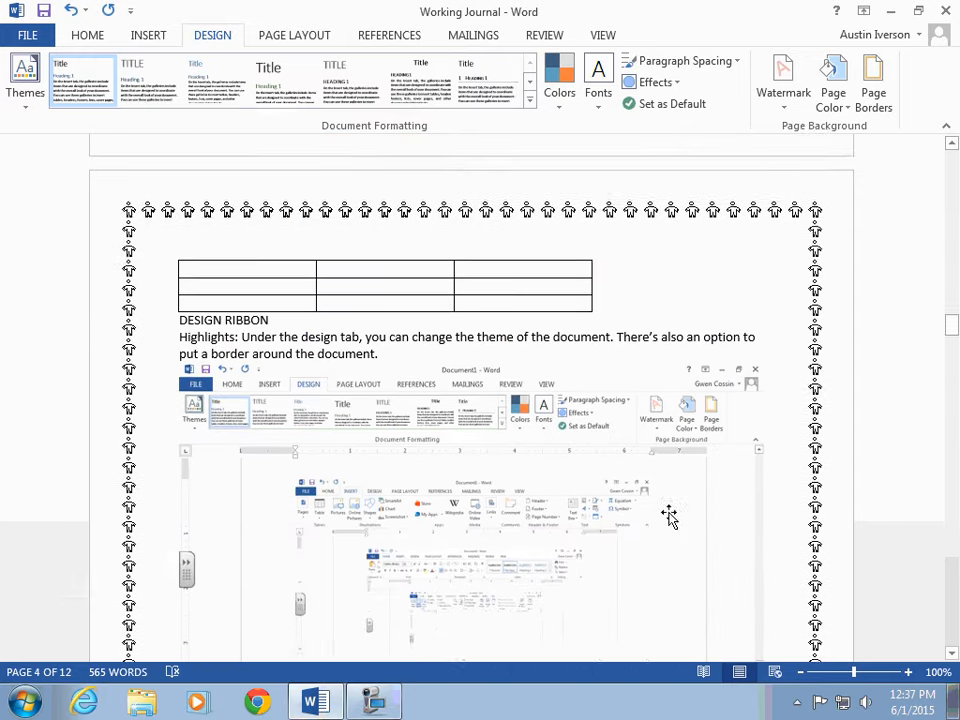
scroll(369, 390, "down", 2)
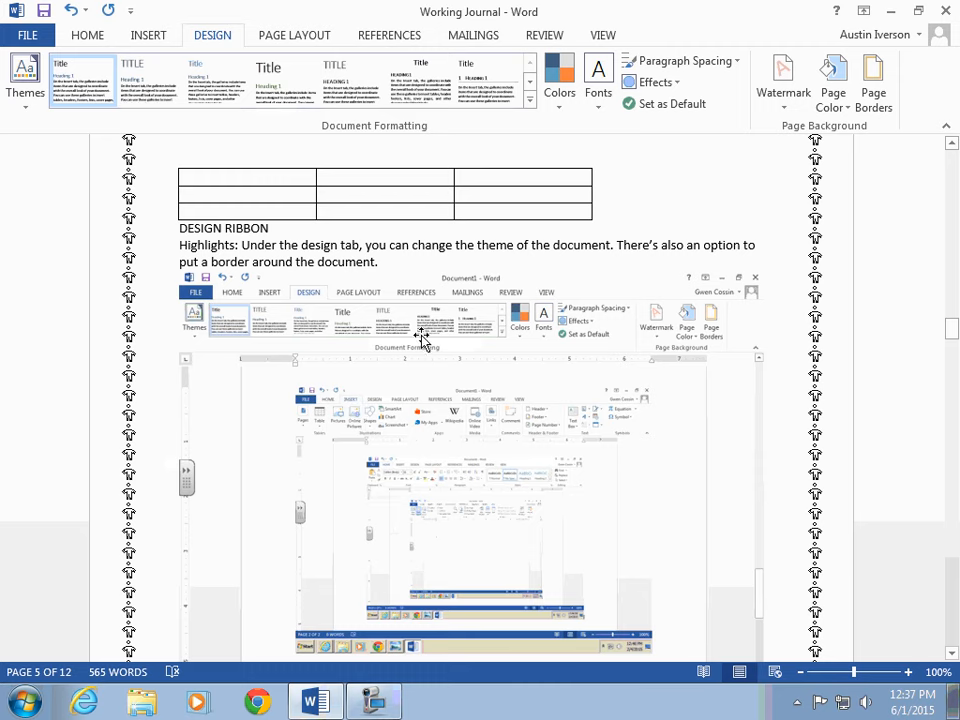
left_click(25, 95)
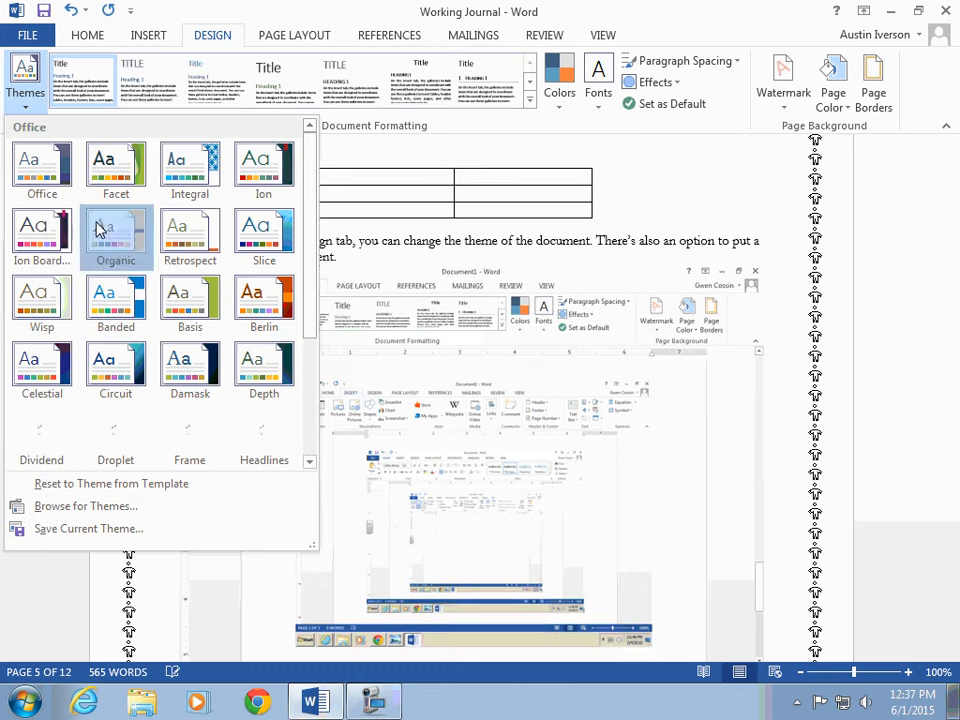
left_click(104, 226)
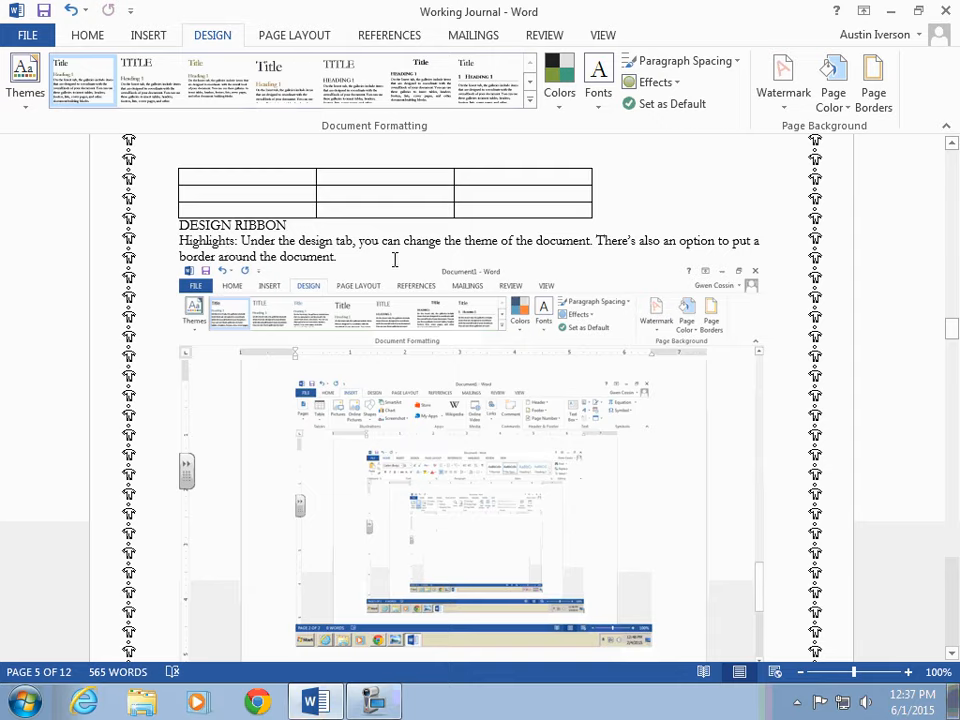
scroll(395, 260, "down", 10)
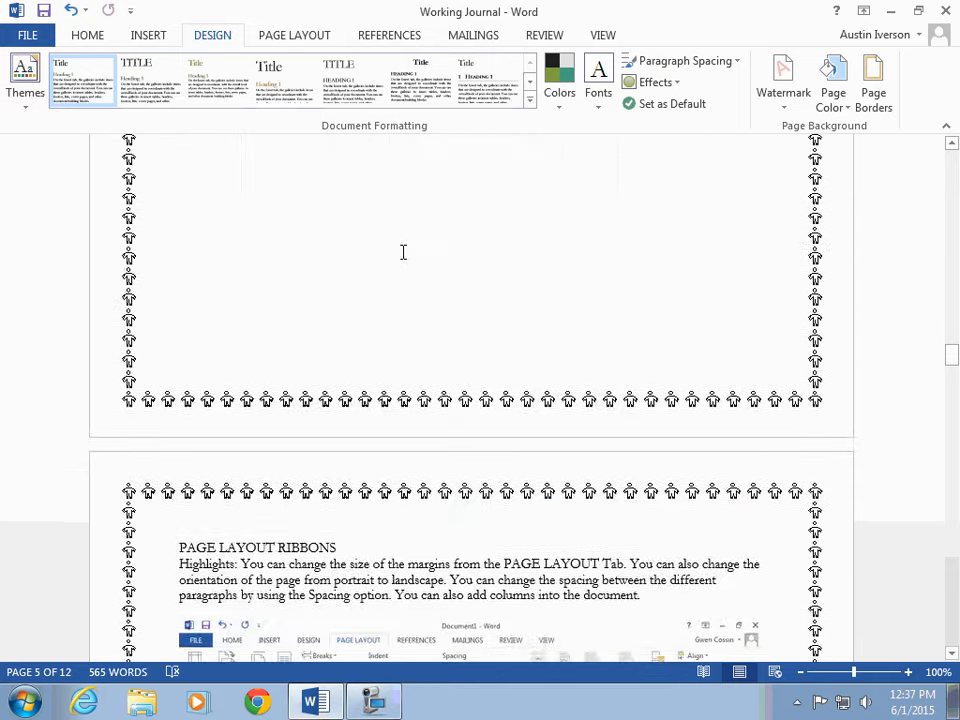
scroll(401, 226, "up", 10)
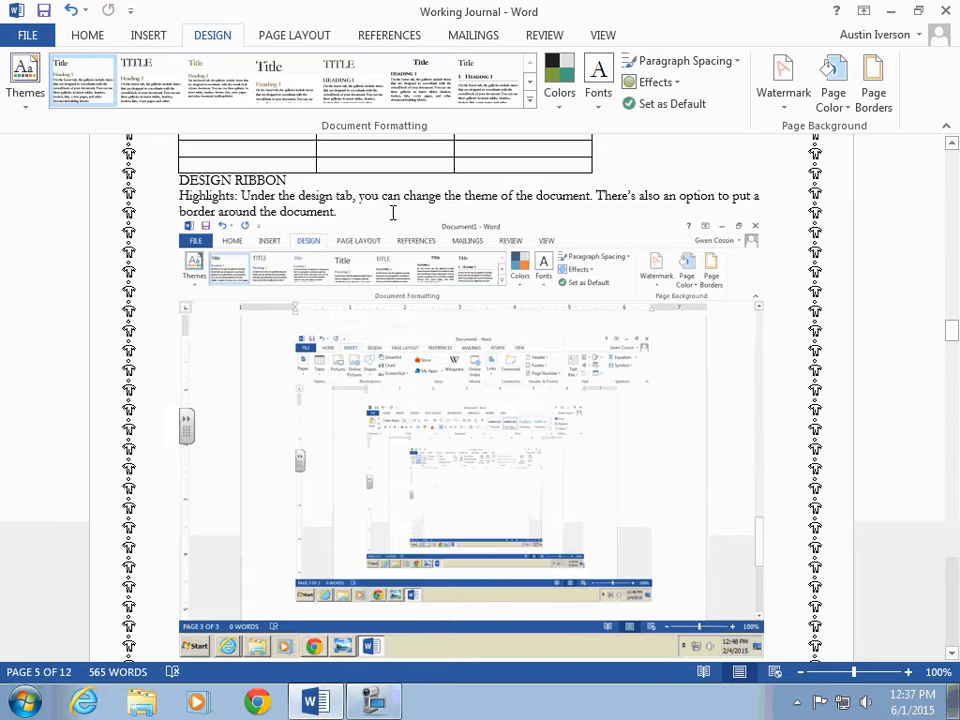
Step: Switch the document margins to Narrow and then back to Normal
scroll(395, 215, "down", 10)
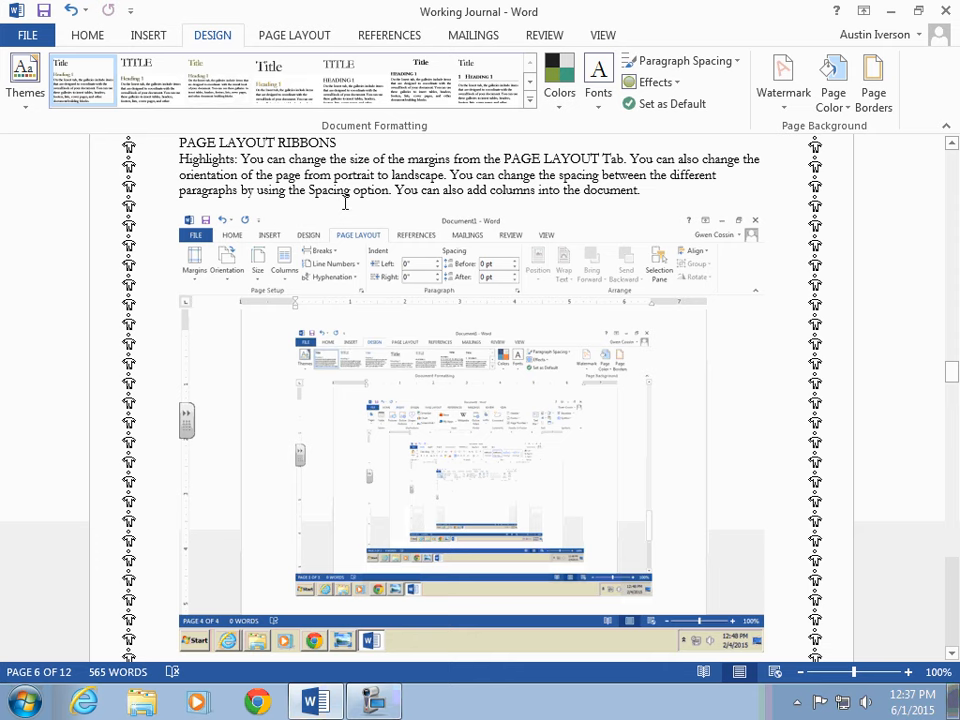
left_click(294, 35)
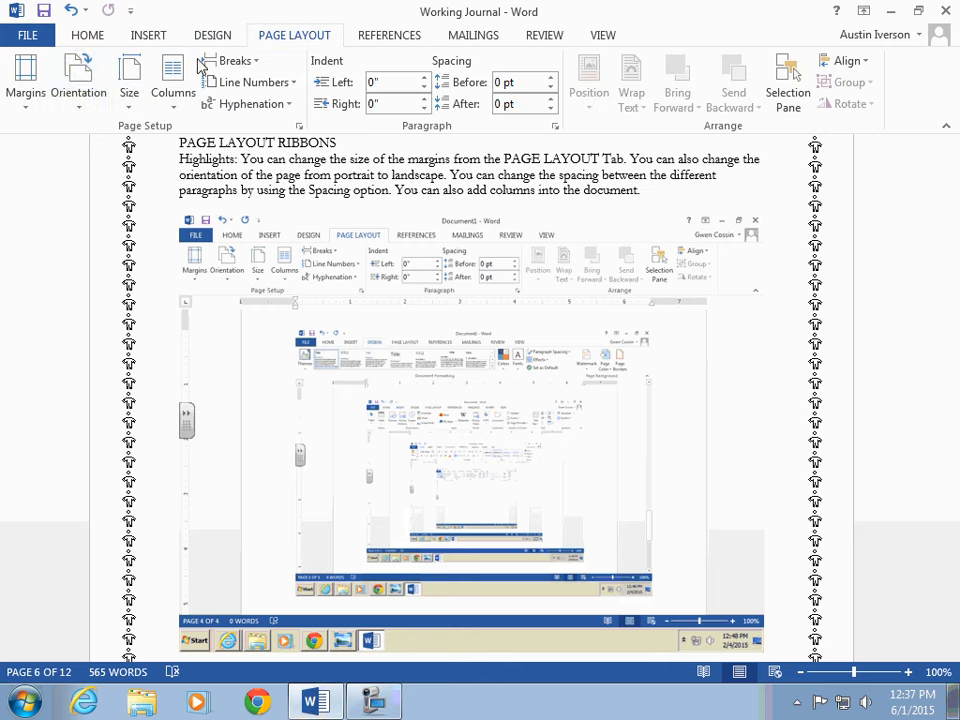
left_click(38, 108)
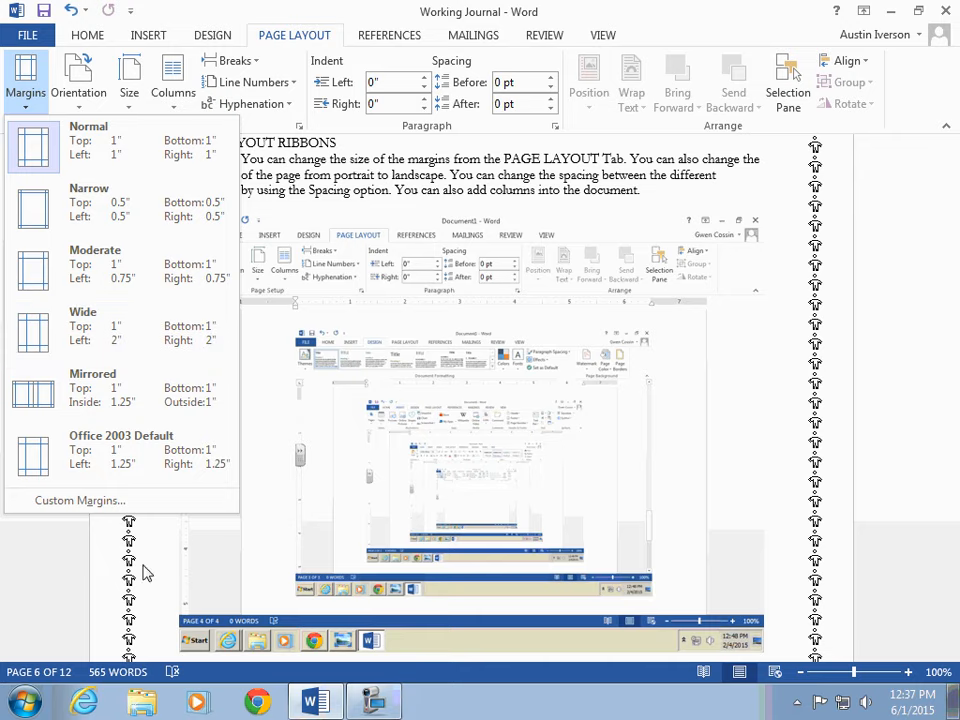
left_click(118, 214)
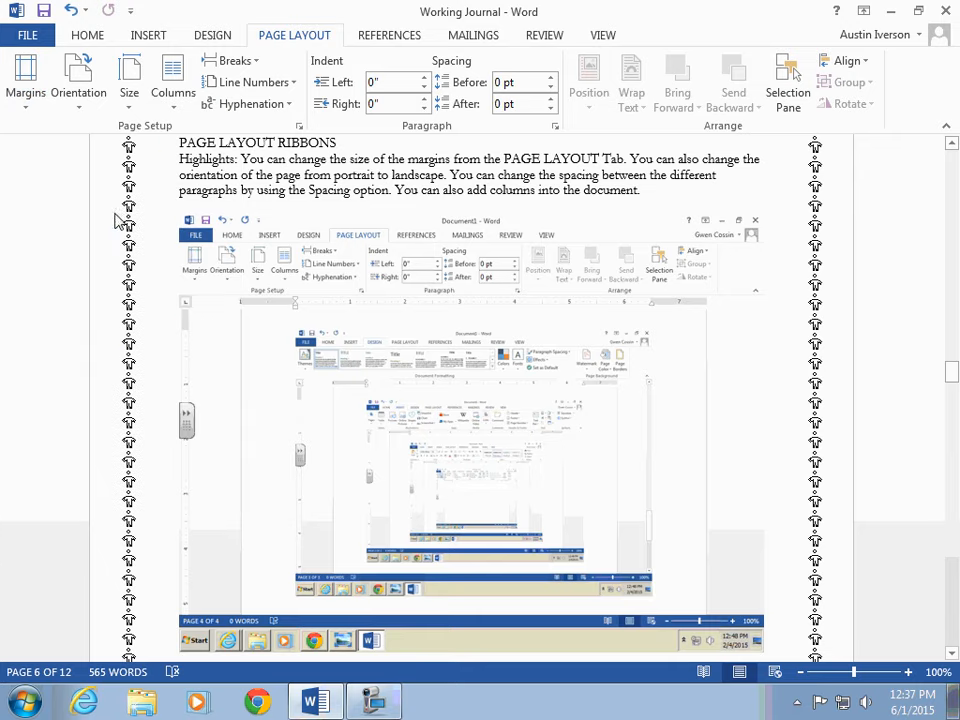
scroll(105, 295, "down", 1)
scroll(156, 210, "down", 8)
scroll(199, 300, "up", 10)
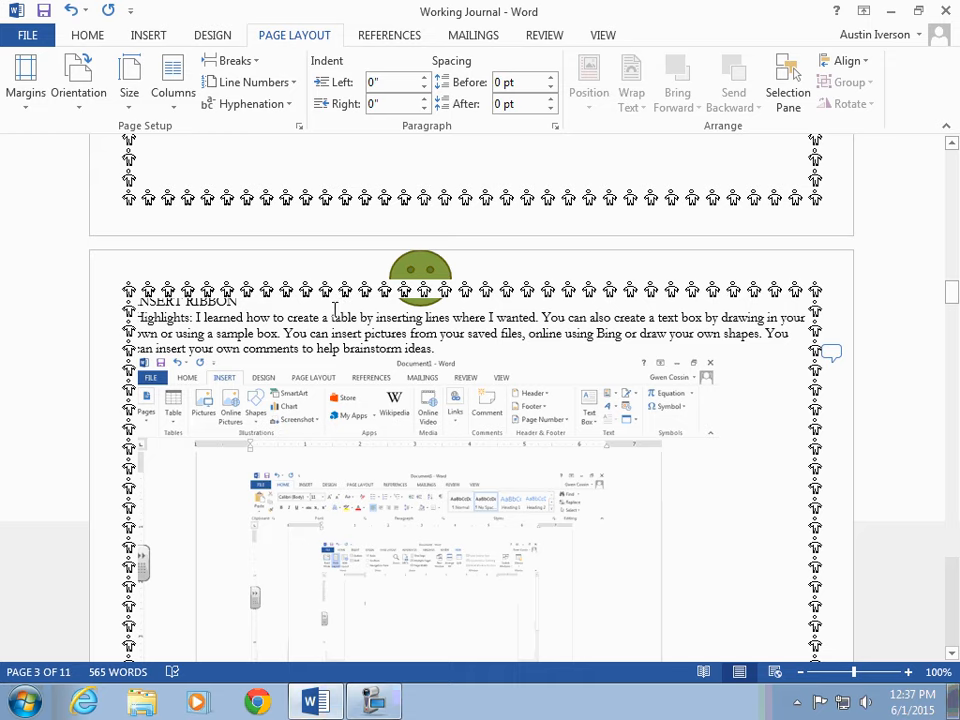
left_click(43, 108)
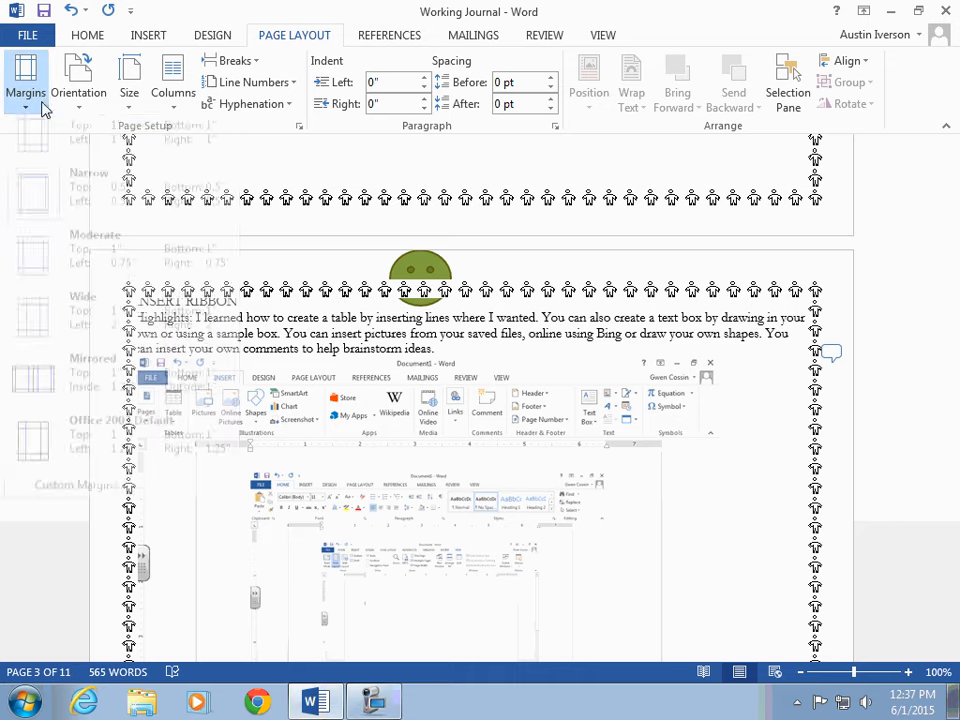
left_click(32, 128)
Step: Scroll to the PAGE LAYOUT RIBBONS section and open the page orientation options without choosing one
scroll(396, 289, "down", 3)
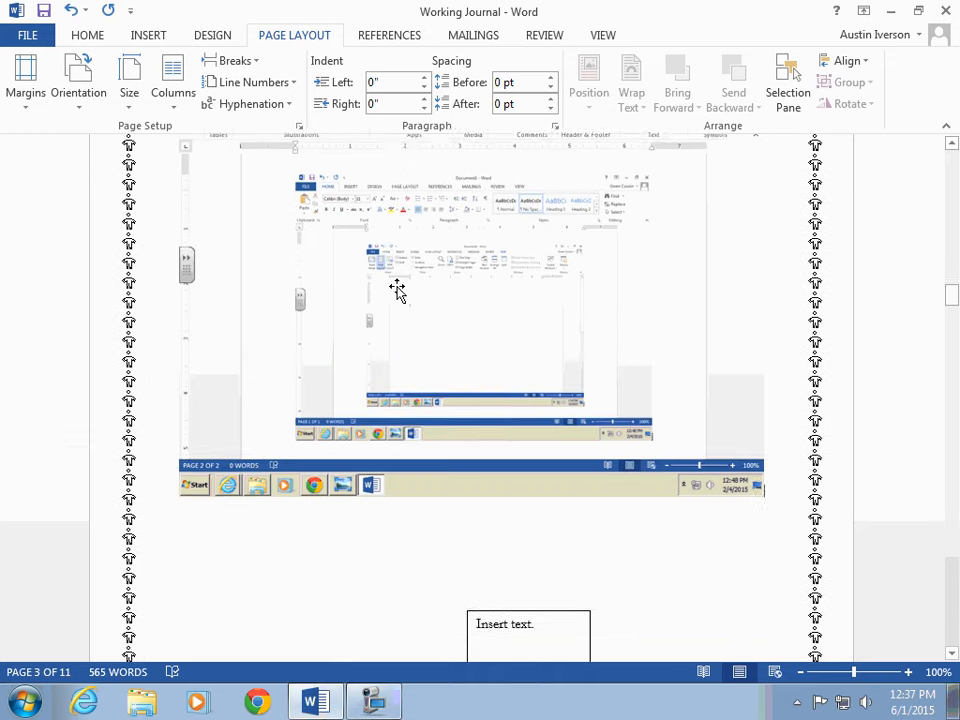
scroll(397, 289, "down", 10)
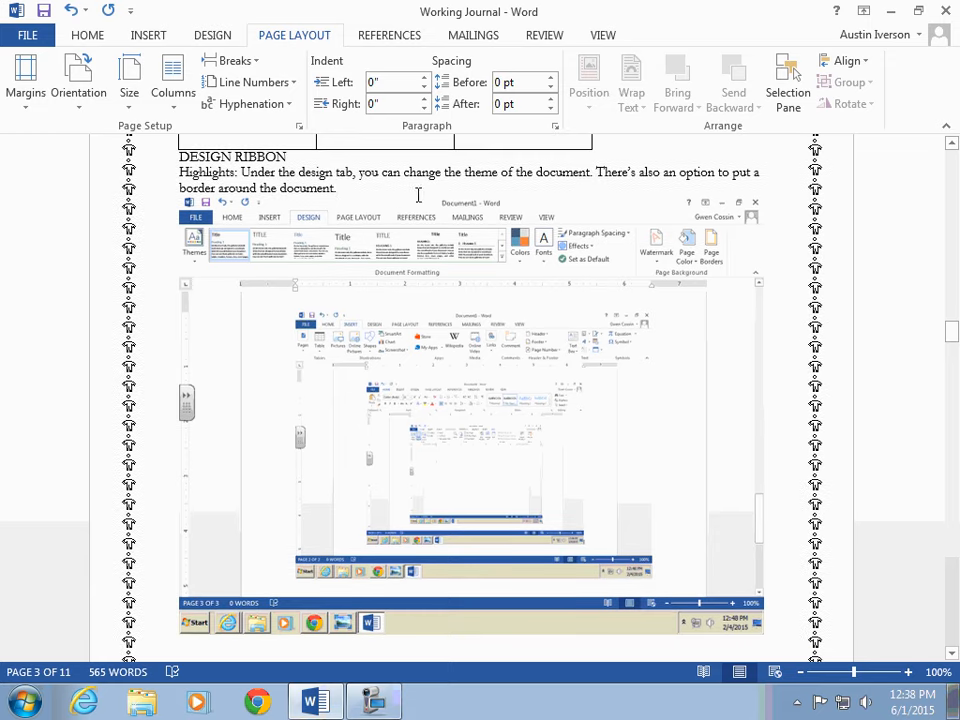
left_click(418, 194)
scroll(615, 255, "down", 10)
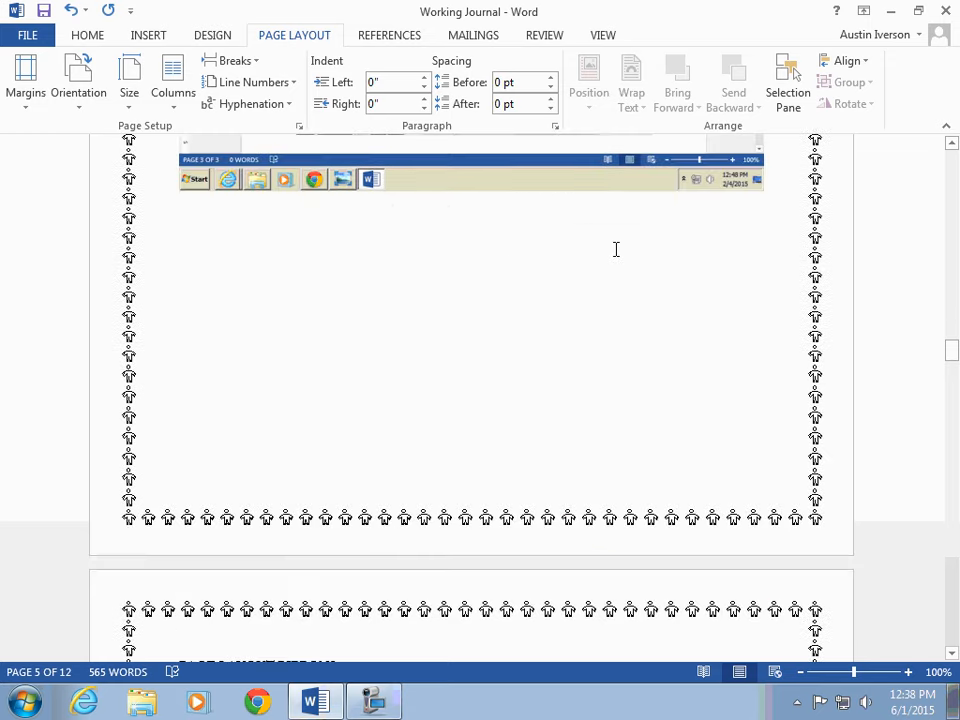
scroll(615, 250, "down", 2)
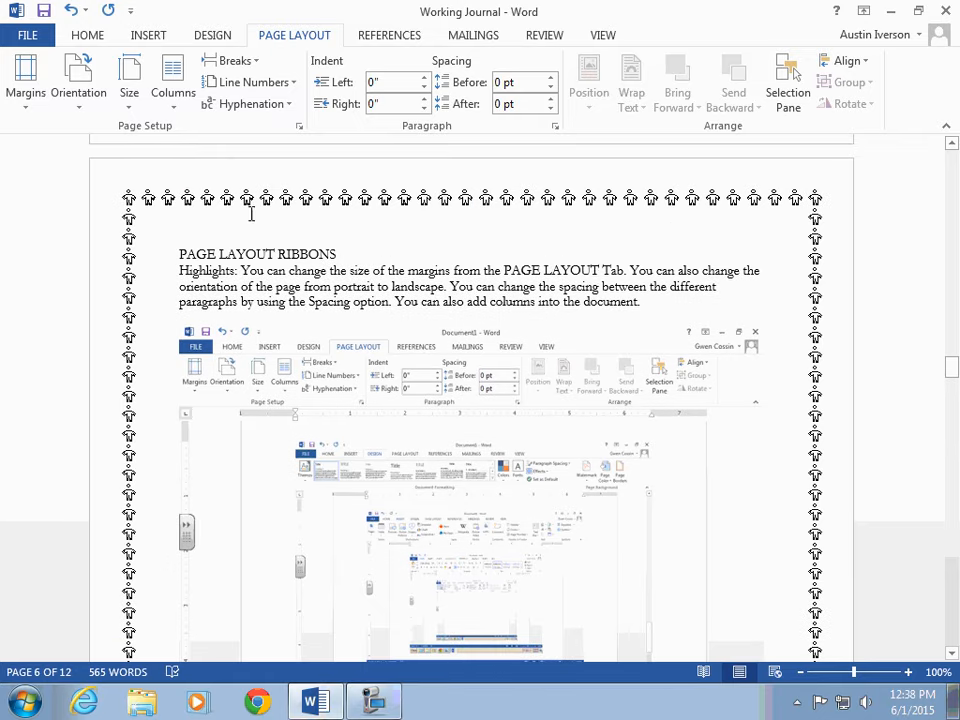
left_click(82, 92)
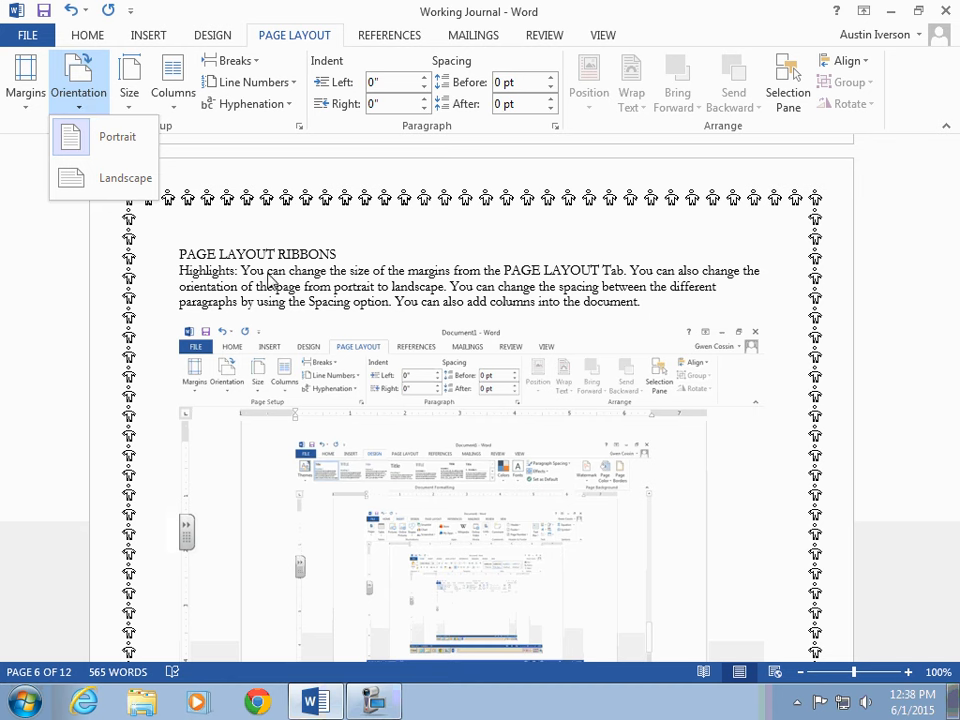
left_click(268, 280)
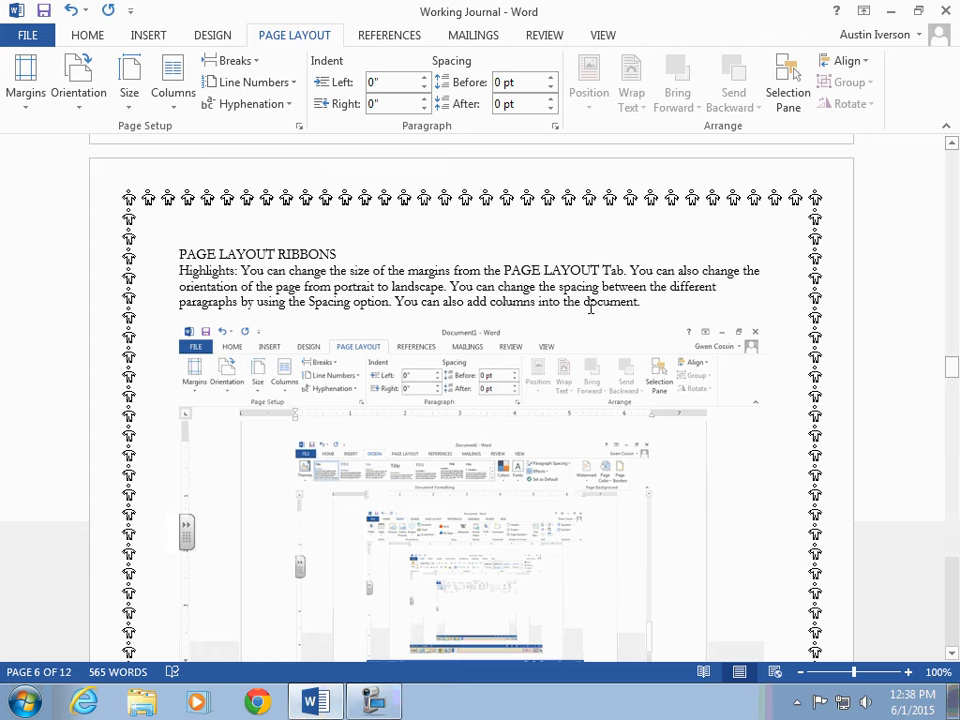
Step: Select the PAGE LAYOUT RIBBONS heading and paragraph and vary their spacing before and after, returning both to 0 pt
left_click_drag(646, 305, 180, 254)
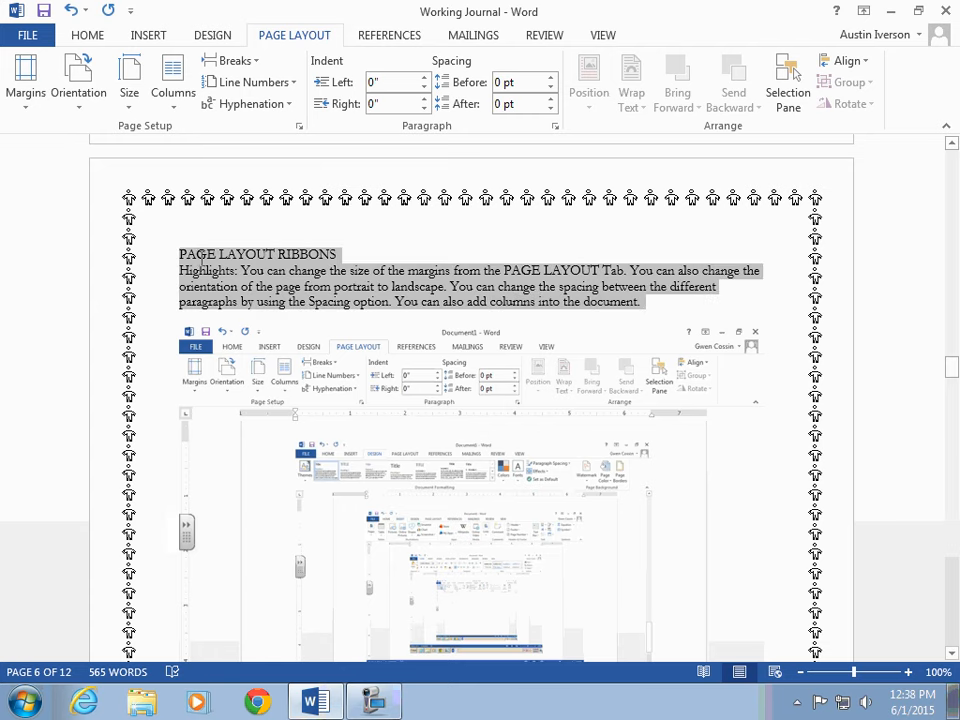
left_click(550, 77)
left_click(550, 77)
left_click(550, 77)
left_click(550, 77)
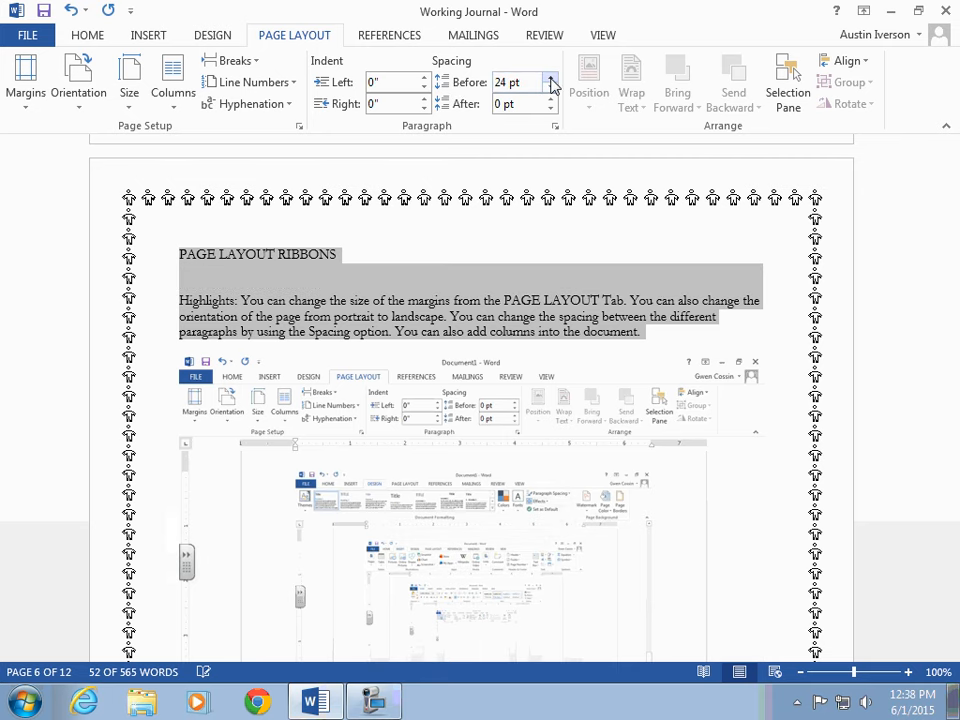
left_click(550, 88)
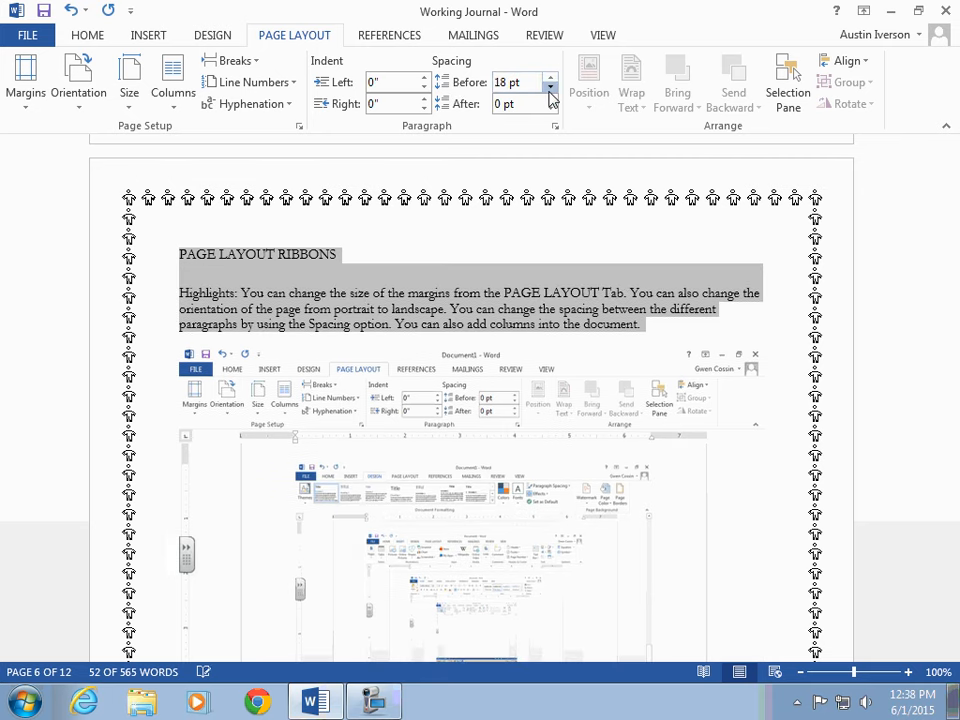
left_click(550, 99)
left_click(550, 99)
left_click(550, 99)
left_click(550, 99)
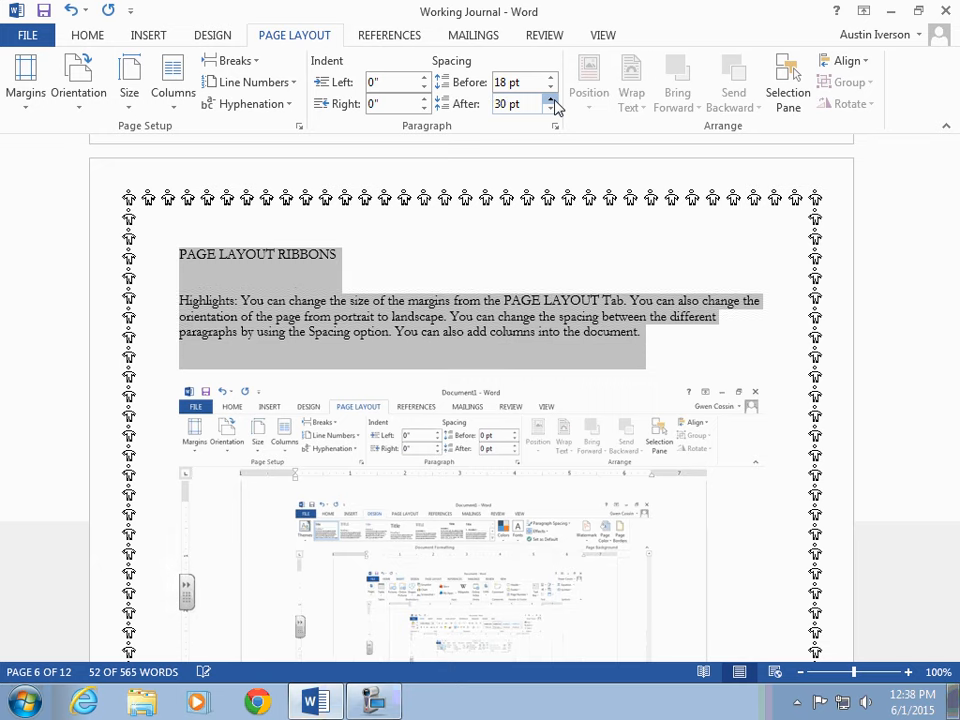
left_click(550, 110)
left_click(550, 110)
left_click(550, 110)
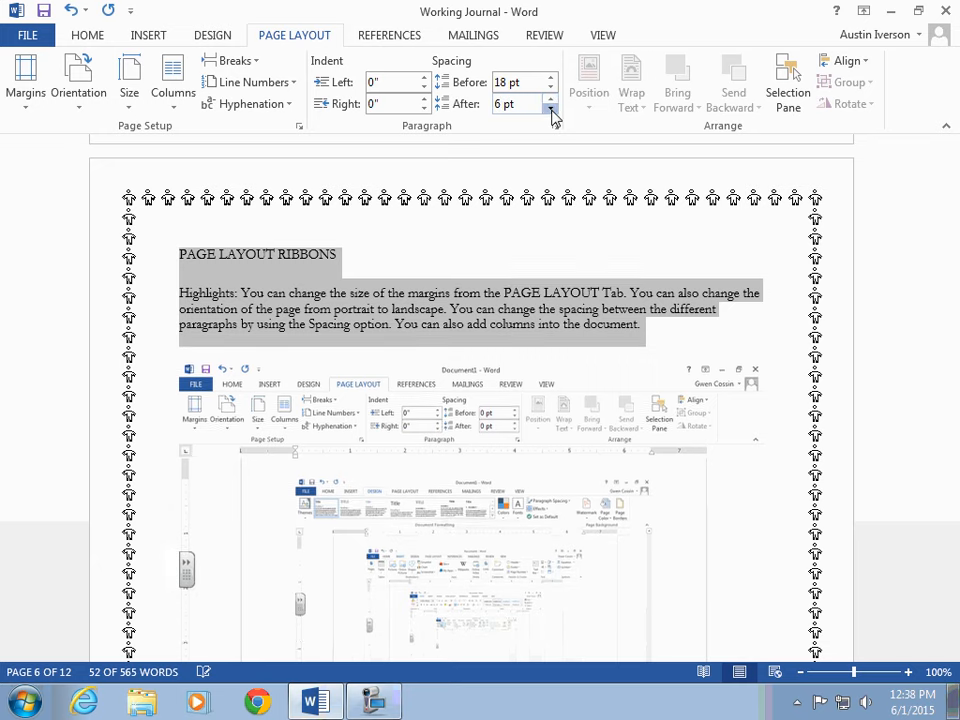
left_click(550, 110)
left_click(550, 110)
left_click(550, 108)
left_click(550, 88)
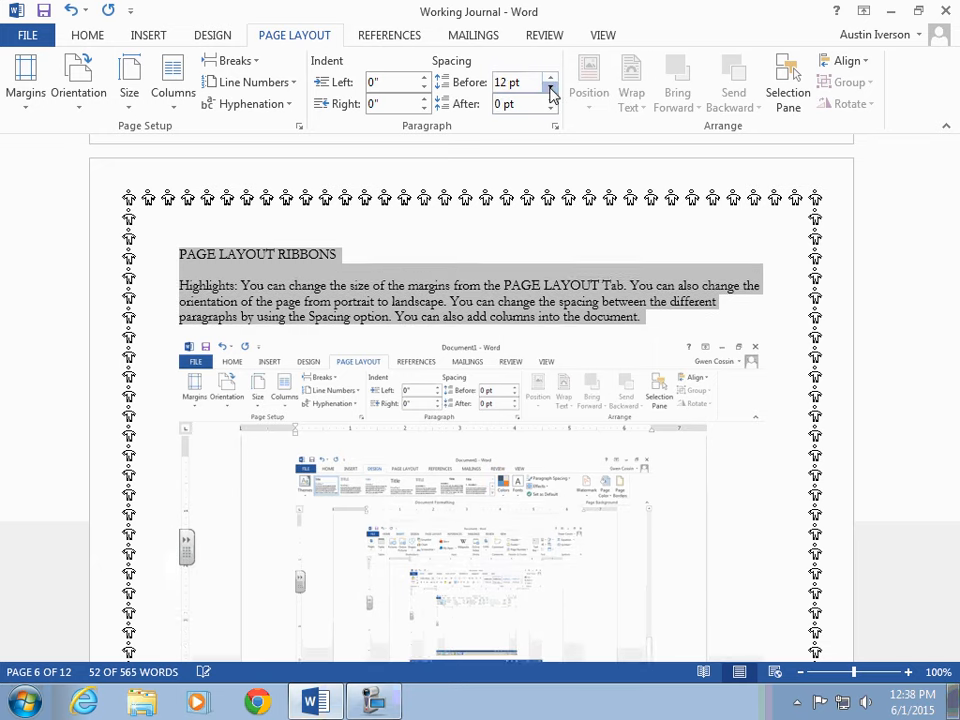
left_click(550, 88)
left_click(550, 88)
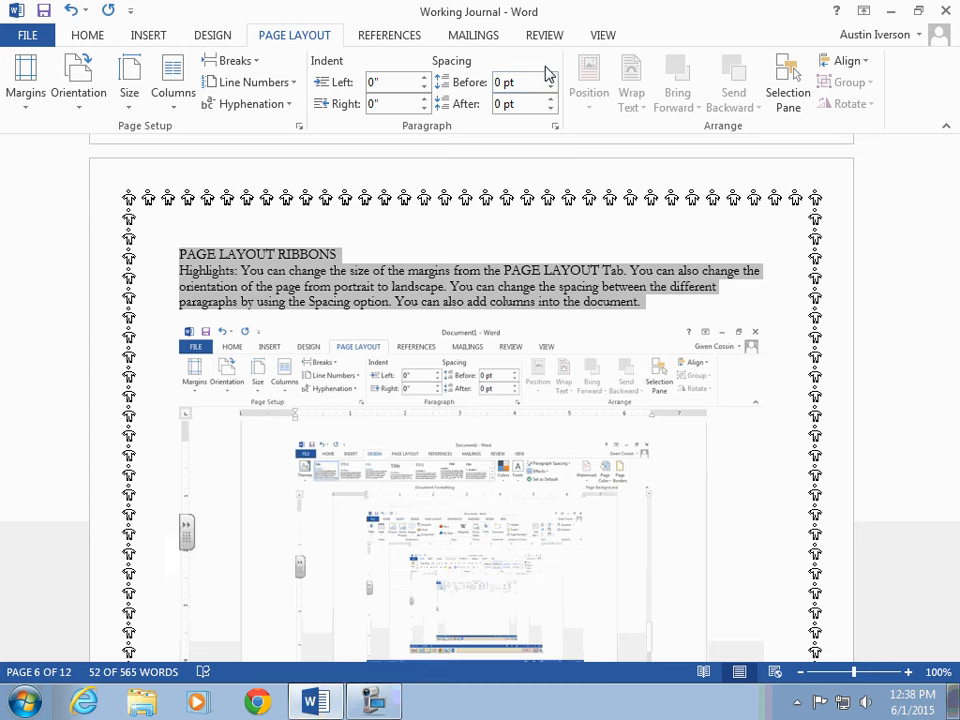
Step: Split the selected PAGE LAYOUT RIBBONS text into two columns, then return it to one column
left_click(175, 95)
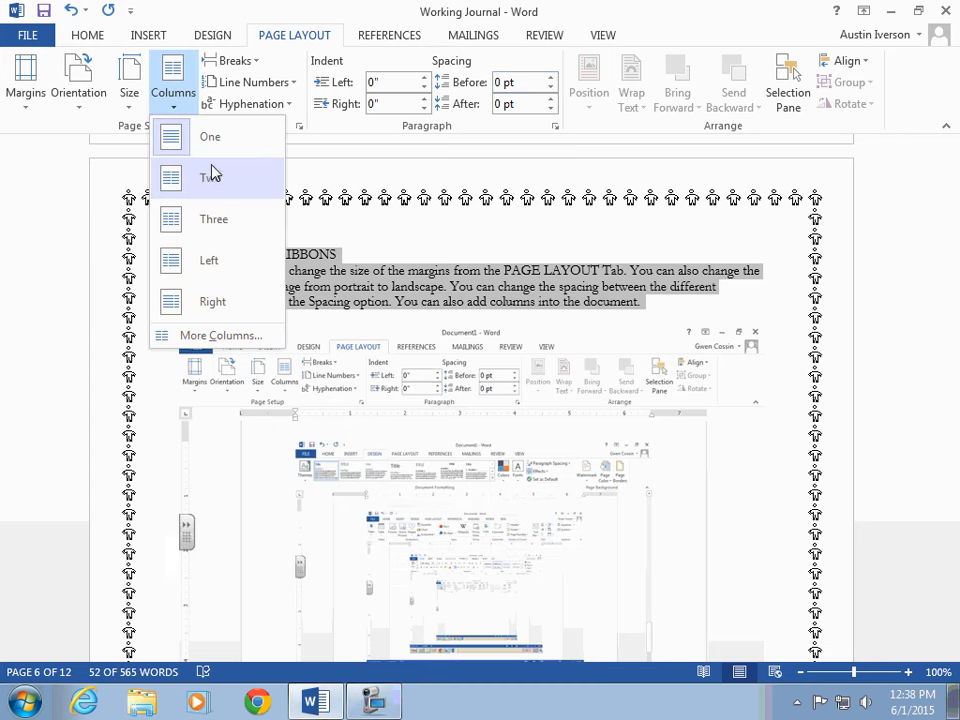
left_click(212, 176)
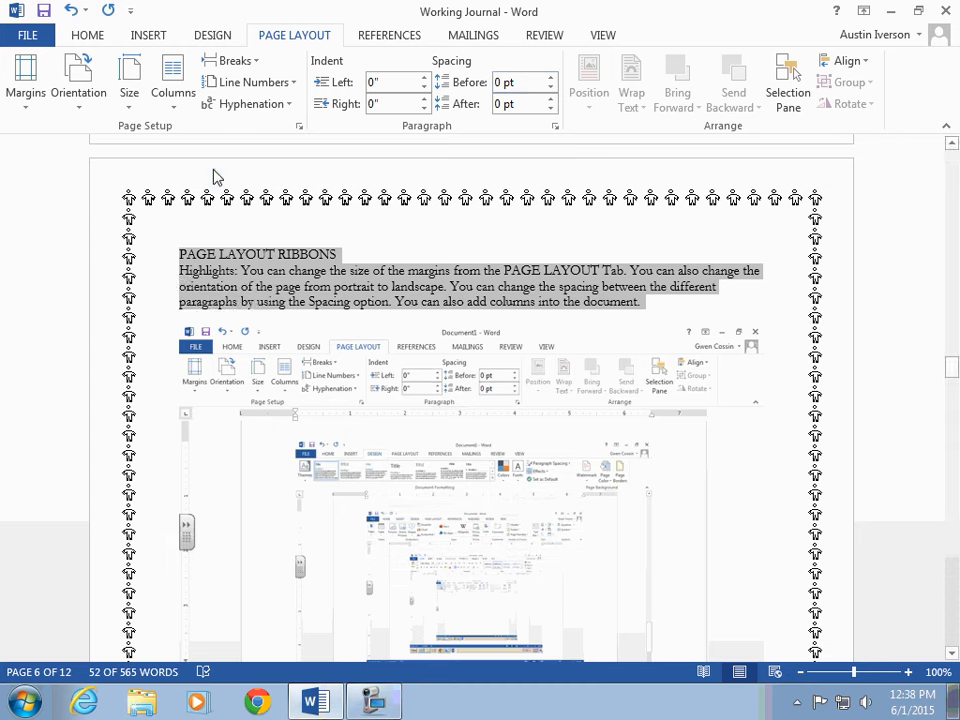
left_click(184, 103)
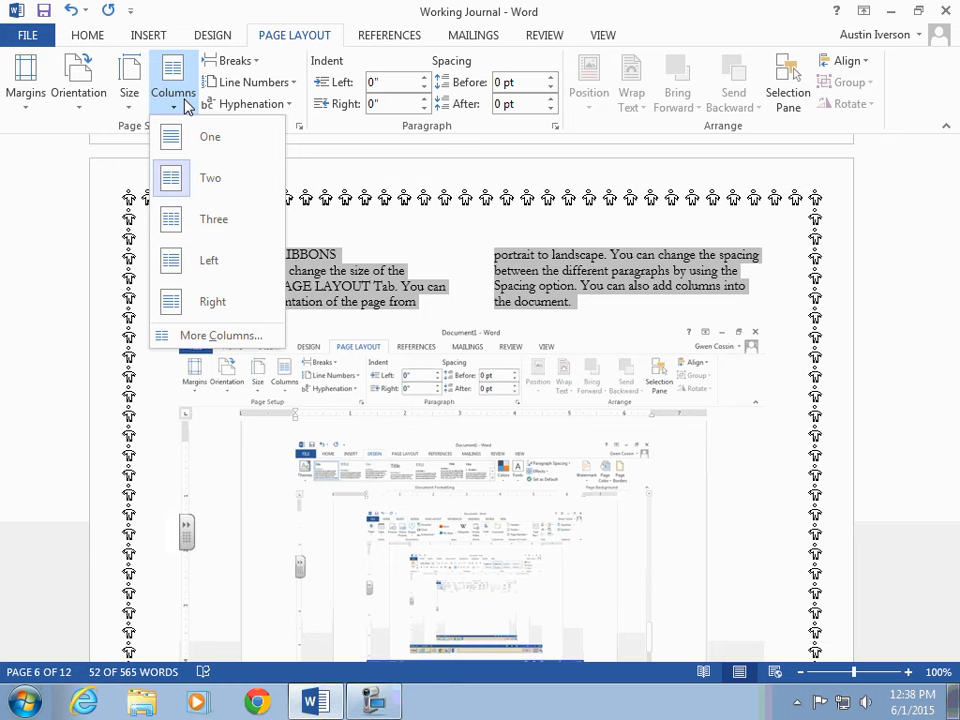
left_click(191, 148)
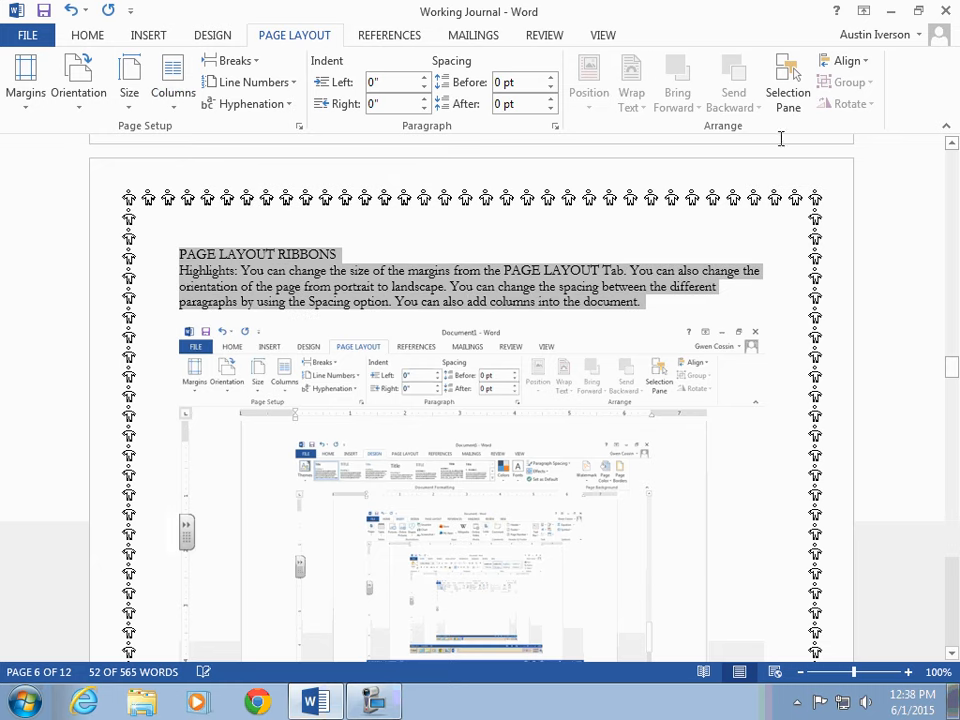
Step: Set the screenshot image under the PAGE LAYOUT RIBBONS paragraph to Square text wrapping
scroll(715, 235, "down", 1)
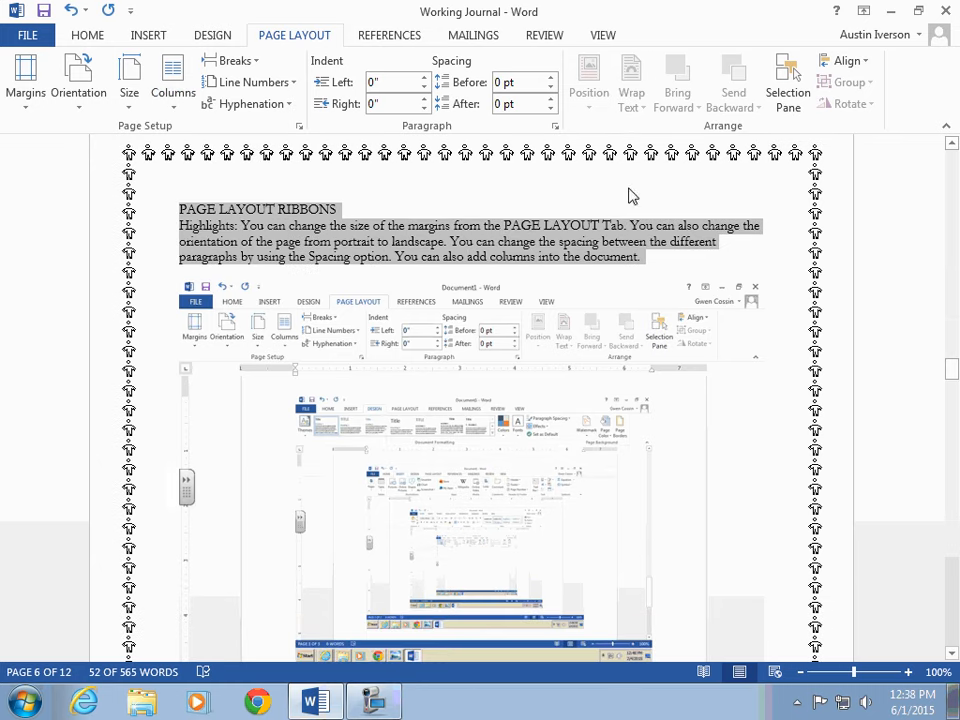
left_click(654, 266)
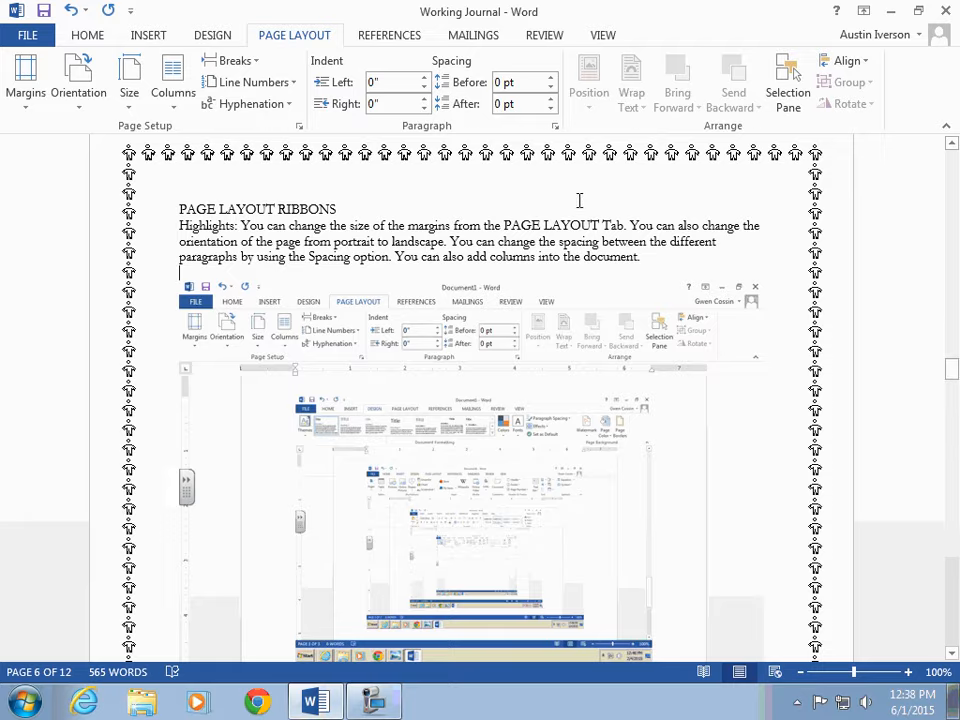
scroll(579, 203, "down", 4)
scroll(579, 203, "up", 5)
left_click(542, 339)
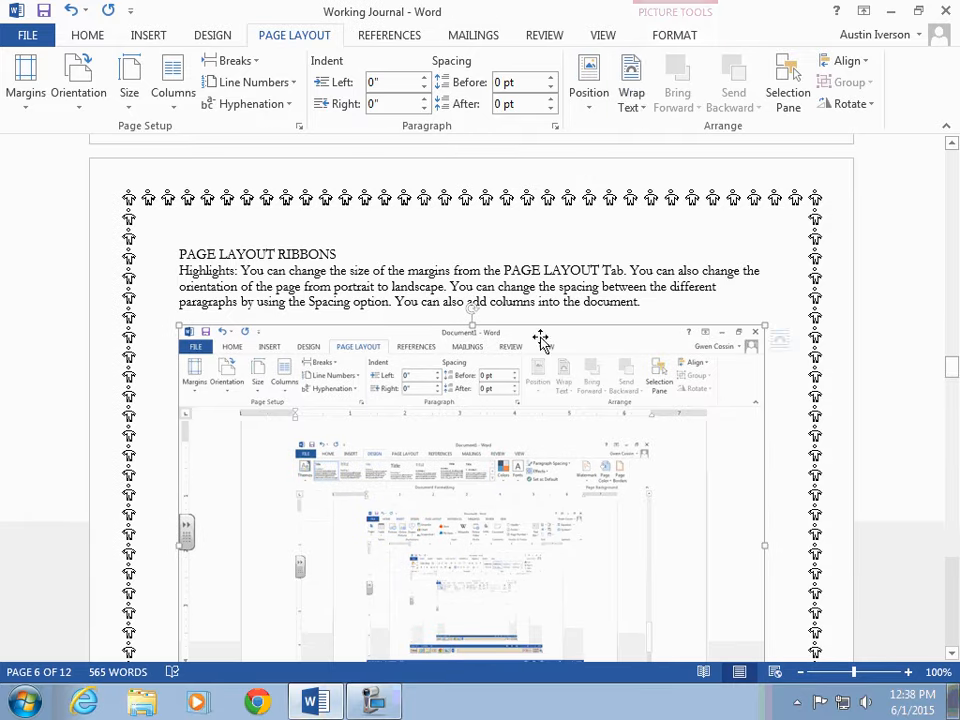
left_click(642, 116)
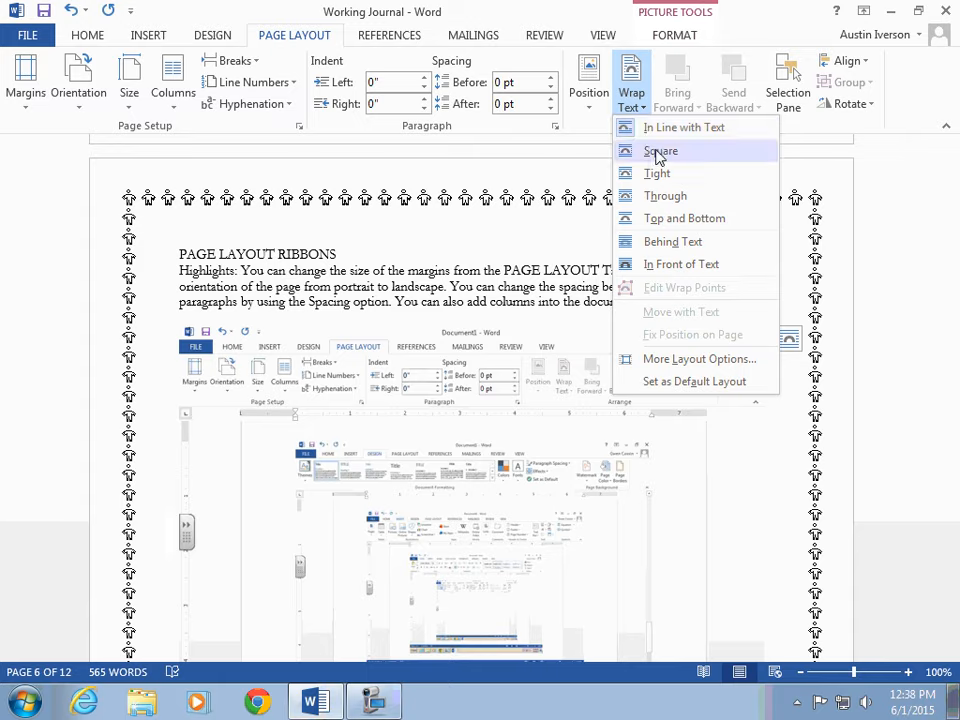
left_click(660, 153)
Step: Jump from the footnote mark in the REFERENCES RIBBON paragraph to its footnote text and back
scroll(697, 296, "down", 15)
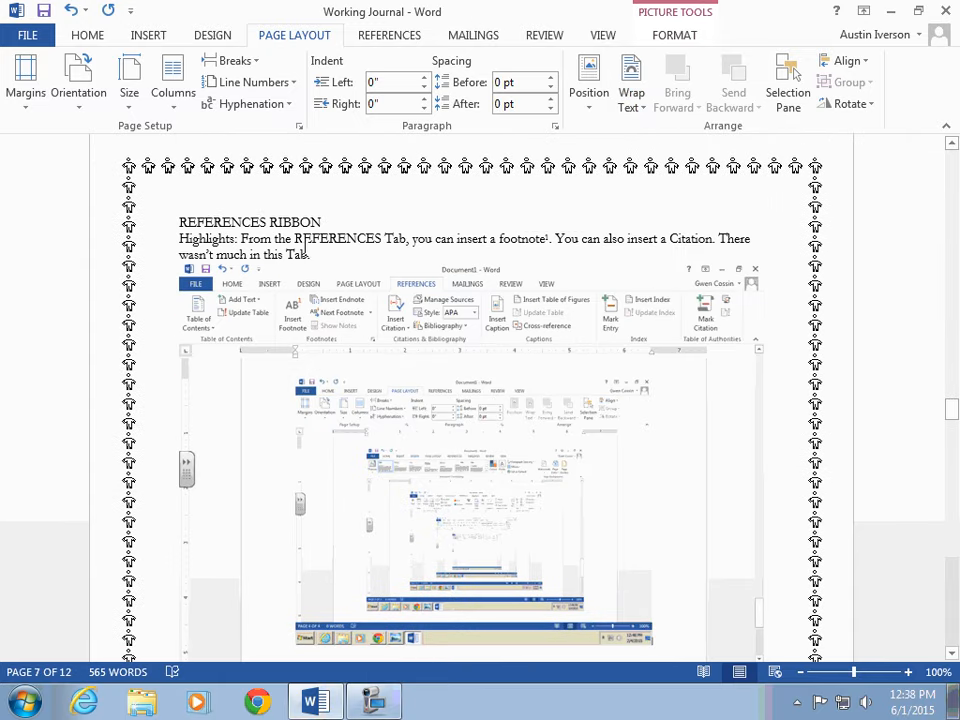
left_click(330, 258)
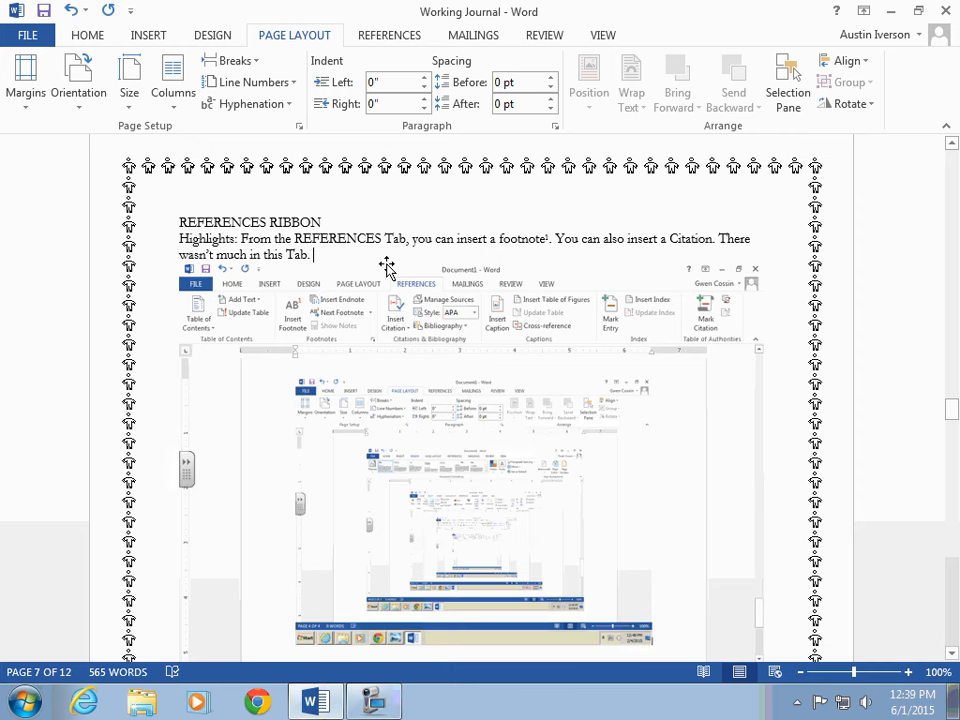
left_click(390, 36)
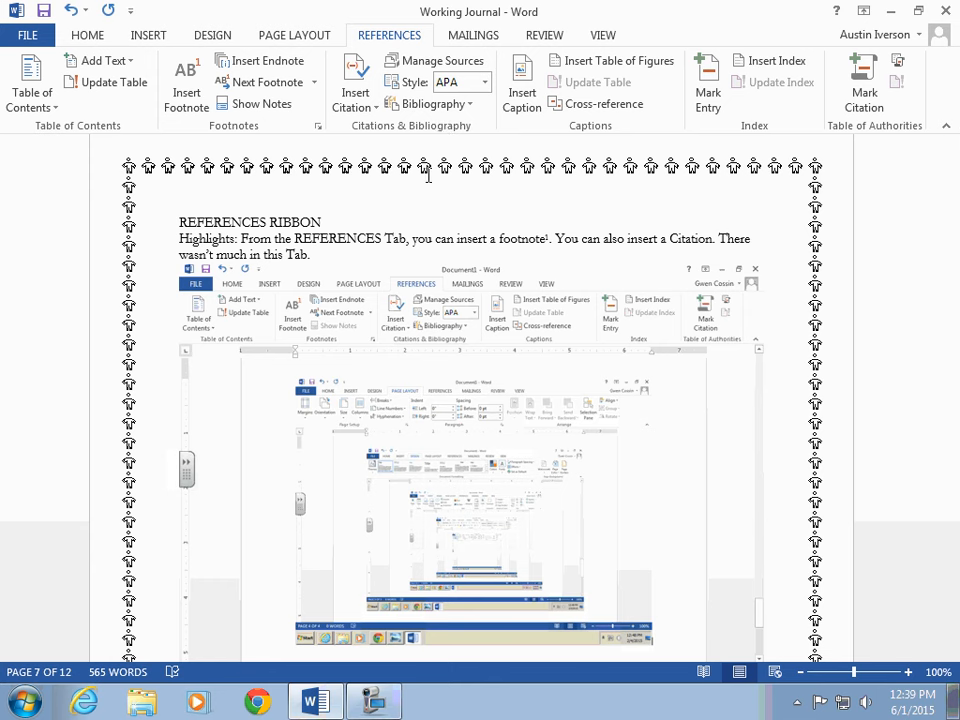
double_click(549, 240)
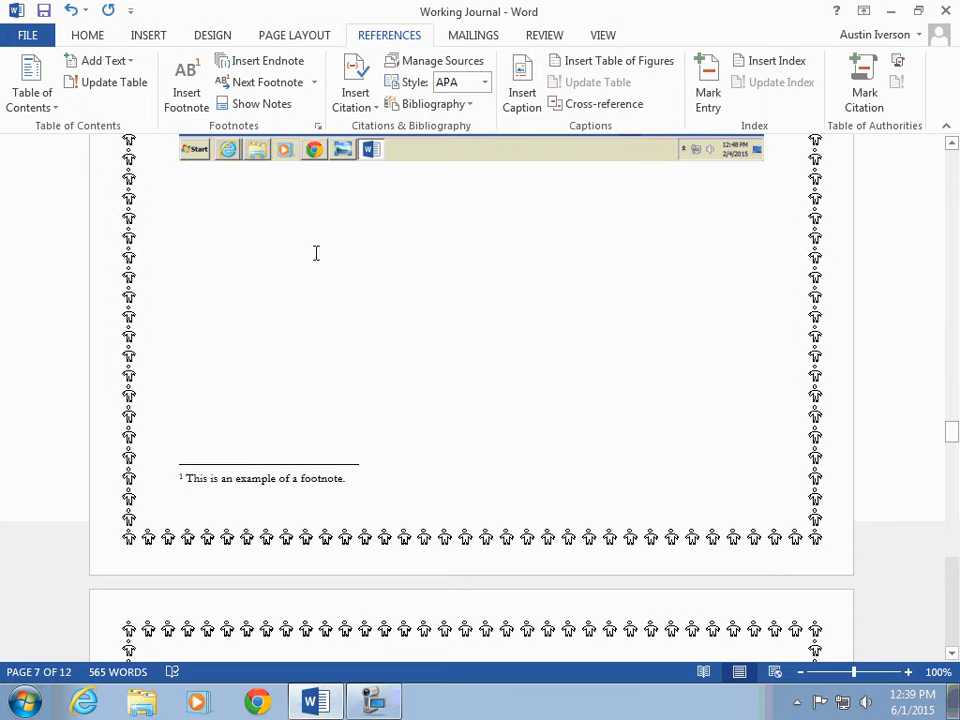
scroll(316, 253, "up", 8)
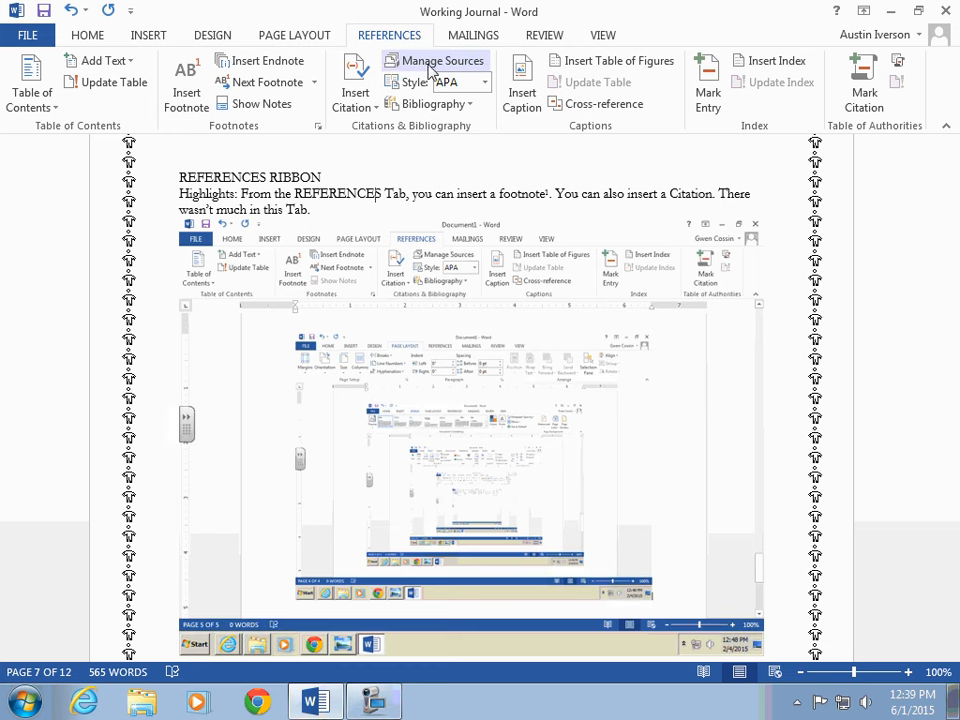
Step: Open the Create Source dialog for a new citation and close it without adding a source
left_click(356, 100)
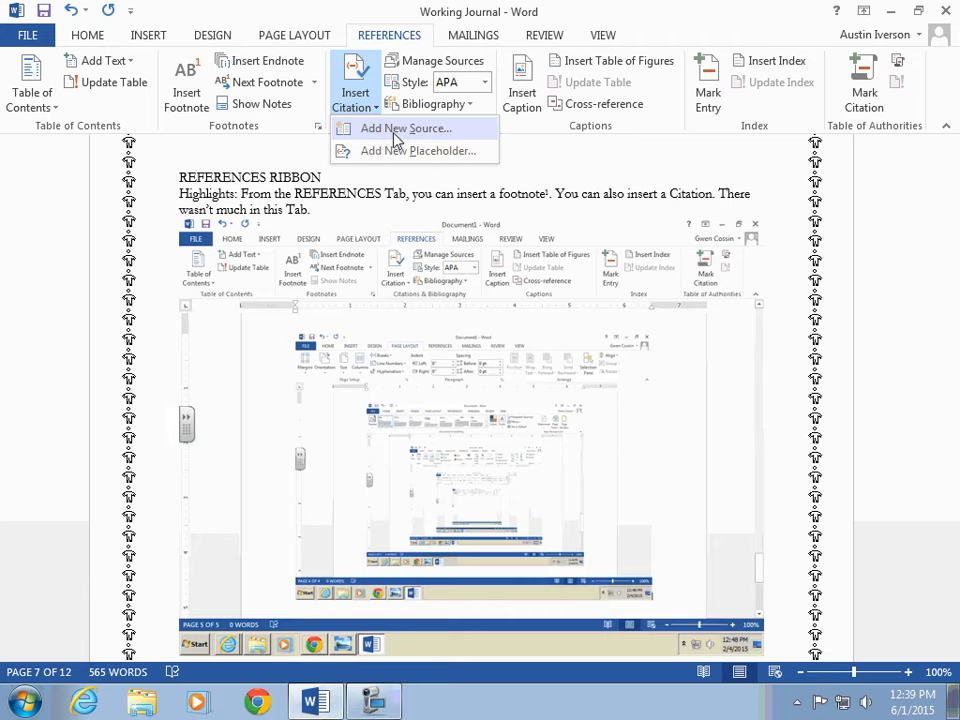
left_click(394, 132)
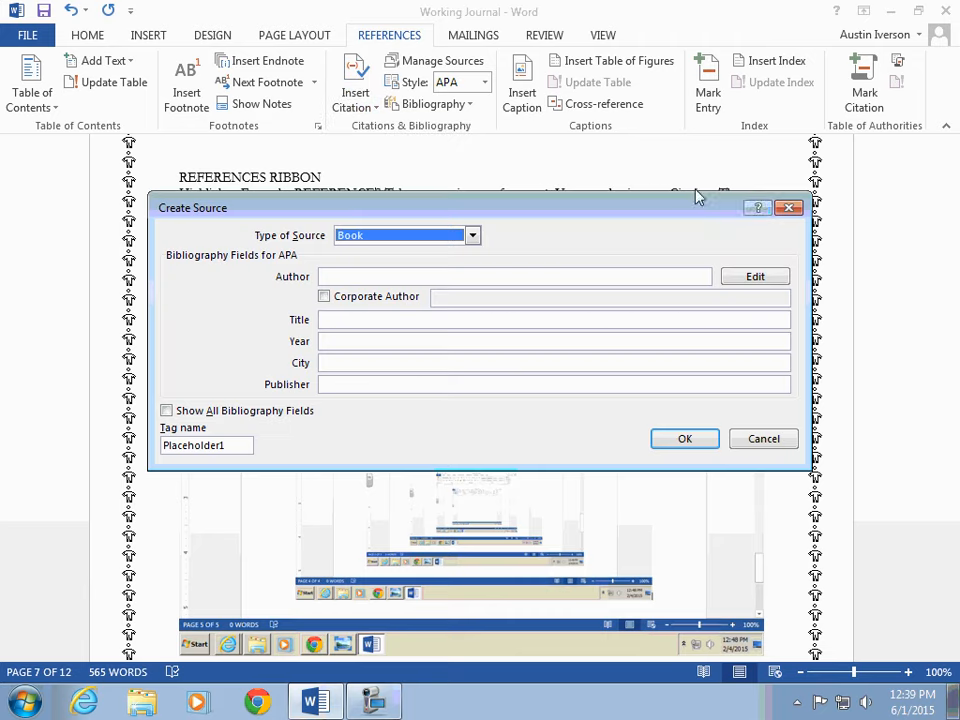
left_click(789, 208)
scroll(728, 205, "down", 15)
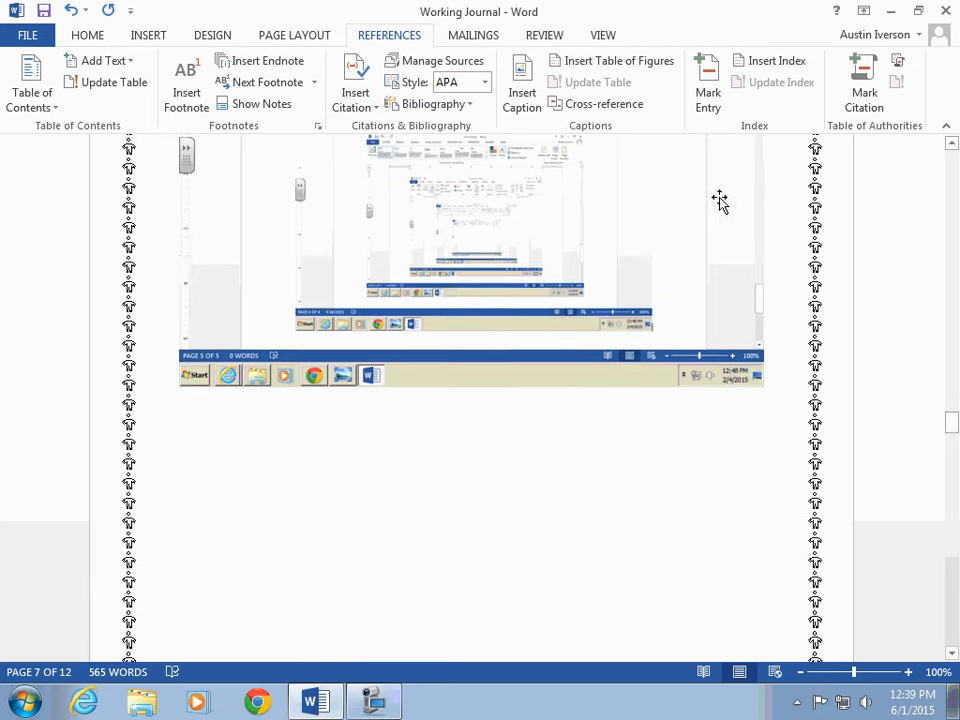
Step: Open the Envelopes and Labels dialog, delete the delivery address text, and cancel the dialog
scroll(620, 205, "up", 3)
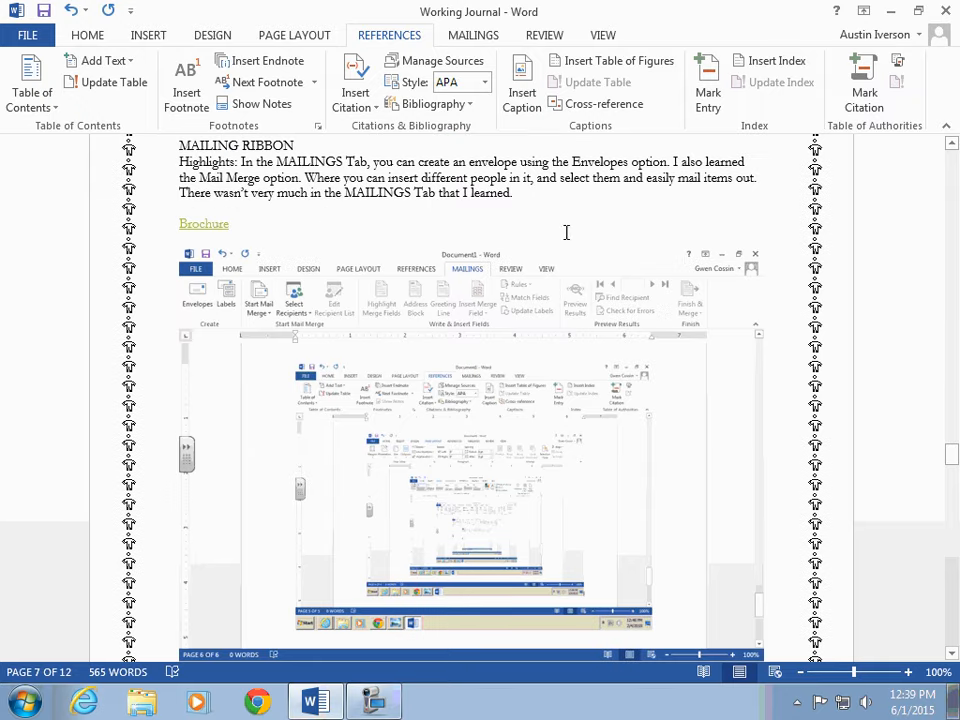
scroll(531, 200, "up", 2)
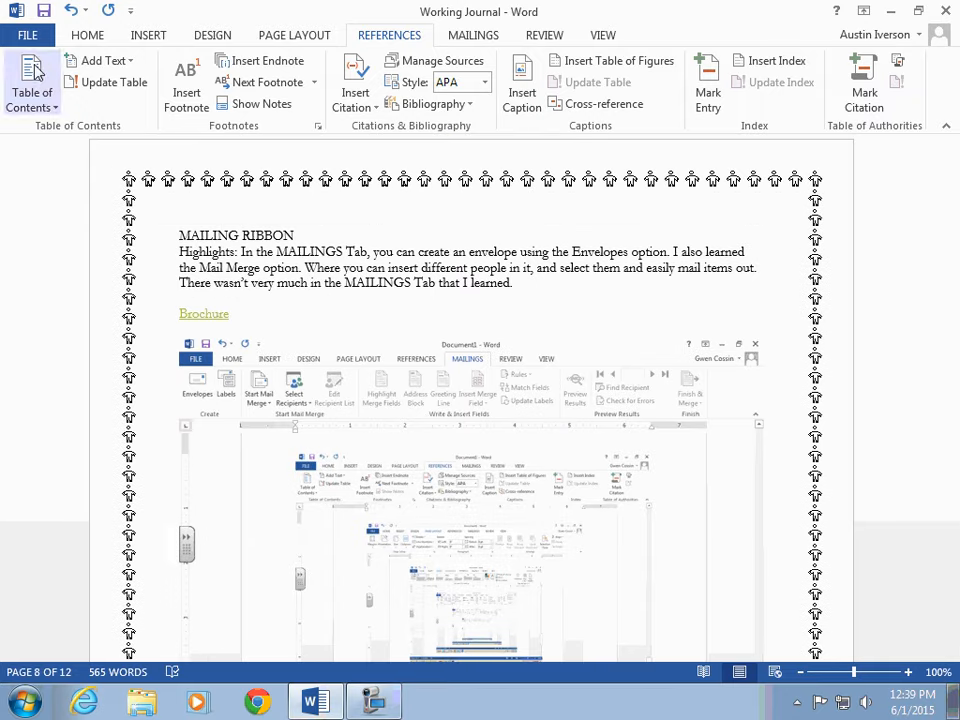
left_click(477, 37)
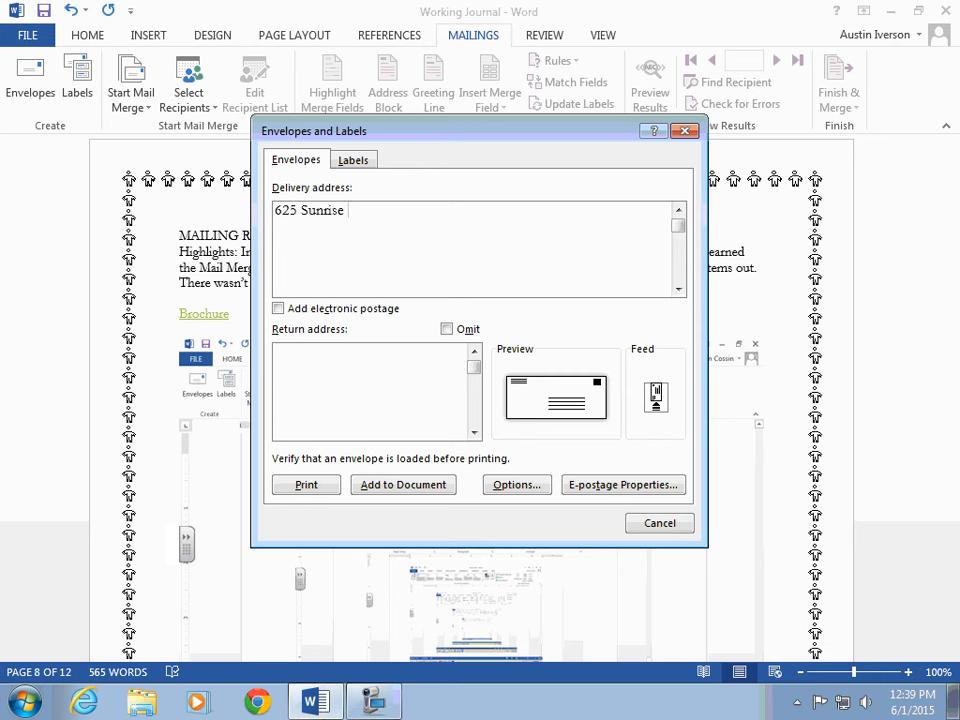
left_click_drag(331, 207, 274, 209)
key("BackSpace")
left_click(662, 528)
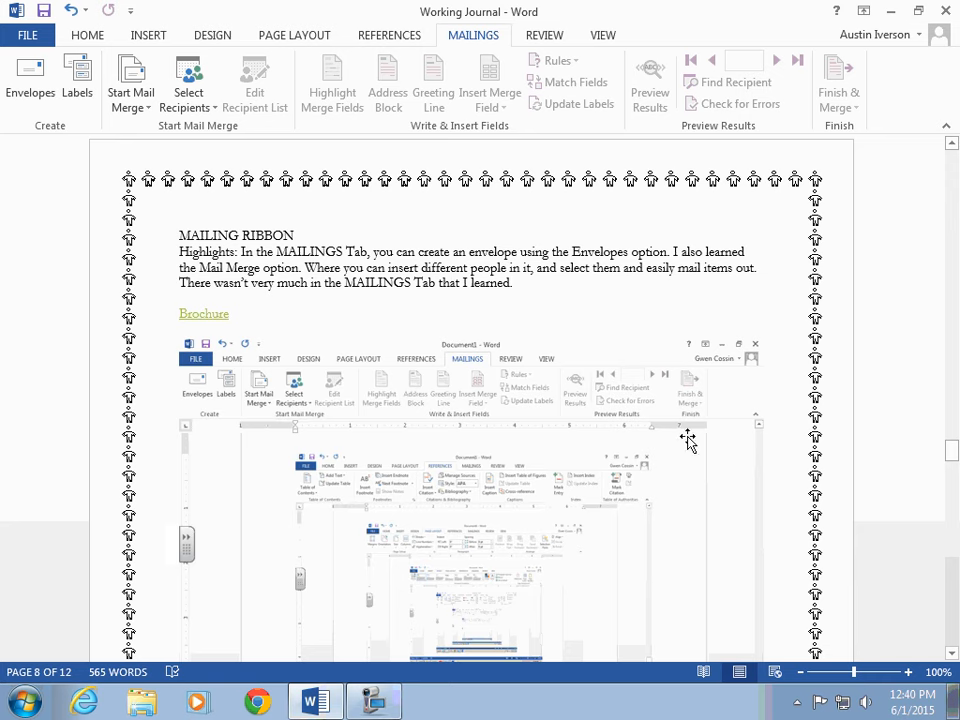
Step: Follow the Brochure hyperlink to open brochure.docx, accepting the data query prompt
left_click(200, 322, "ctrl")
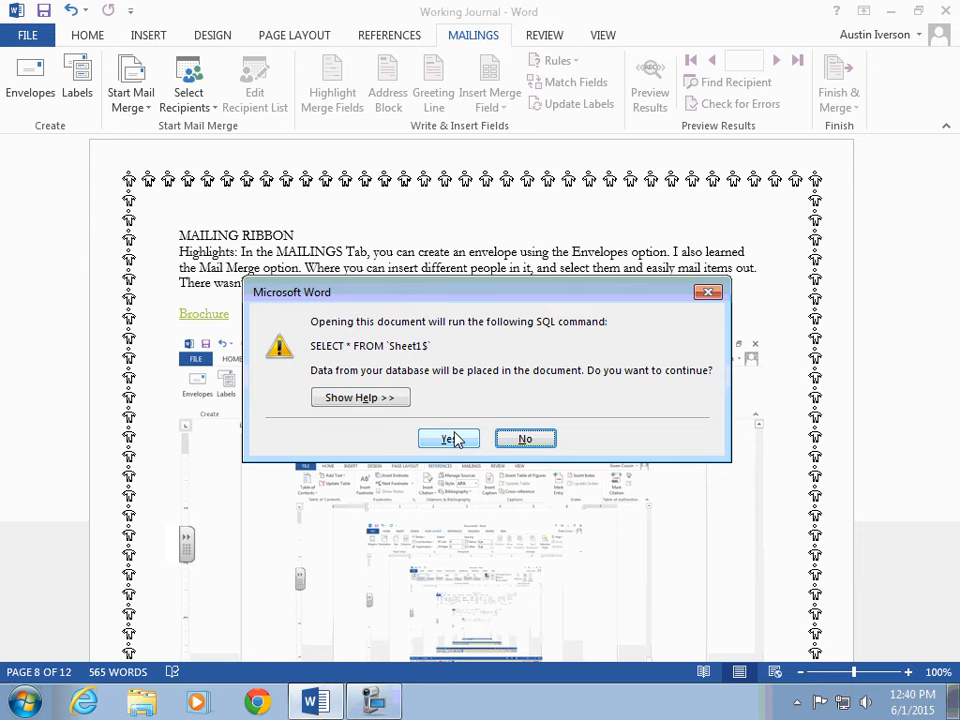
left_click(450, 439)
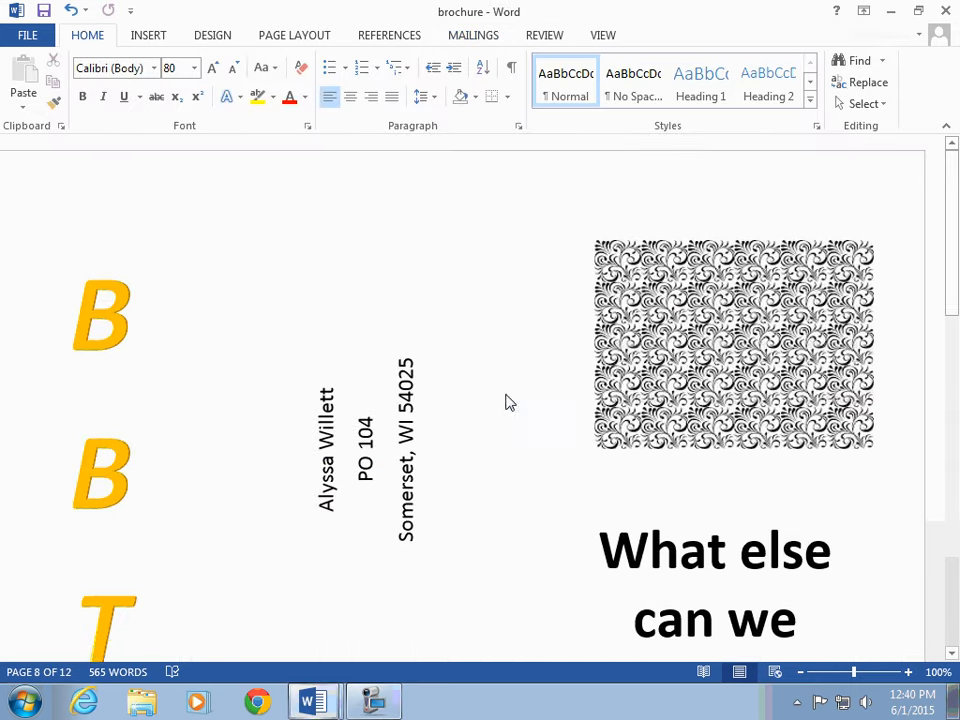
scroll(489, 388, "down", 3)
scroll(435, 339, "up", 1)
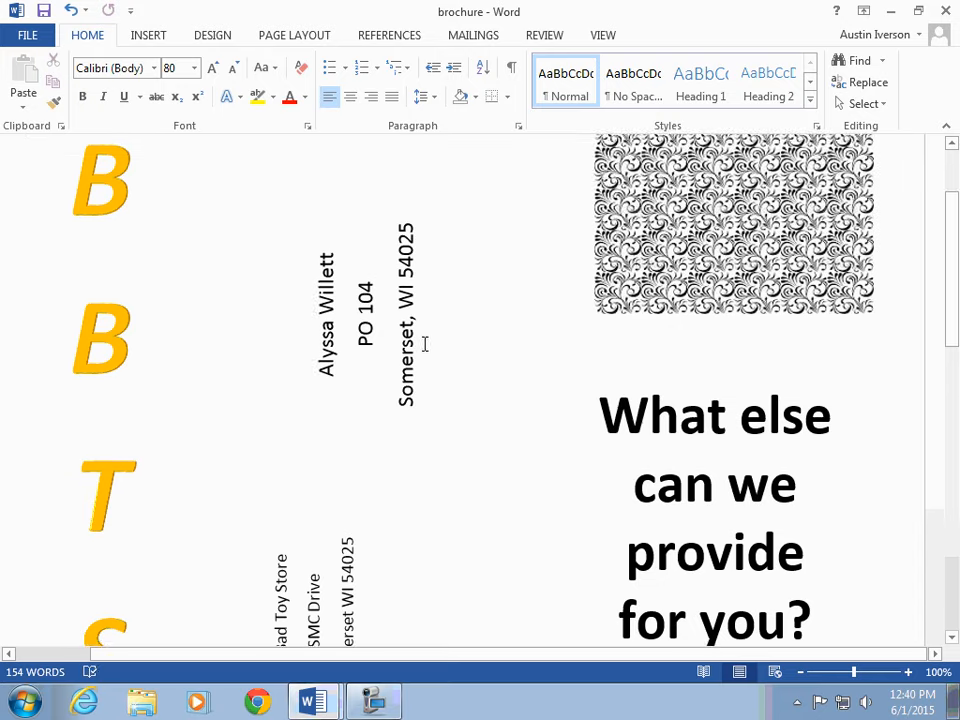
scroll(424, 343, "down", 1)
Step: Inspect the merged address box in the brochure and advance the mail merge preview to the next recipient
left_click(362, 262)
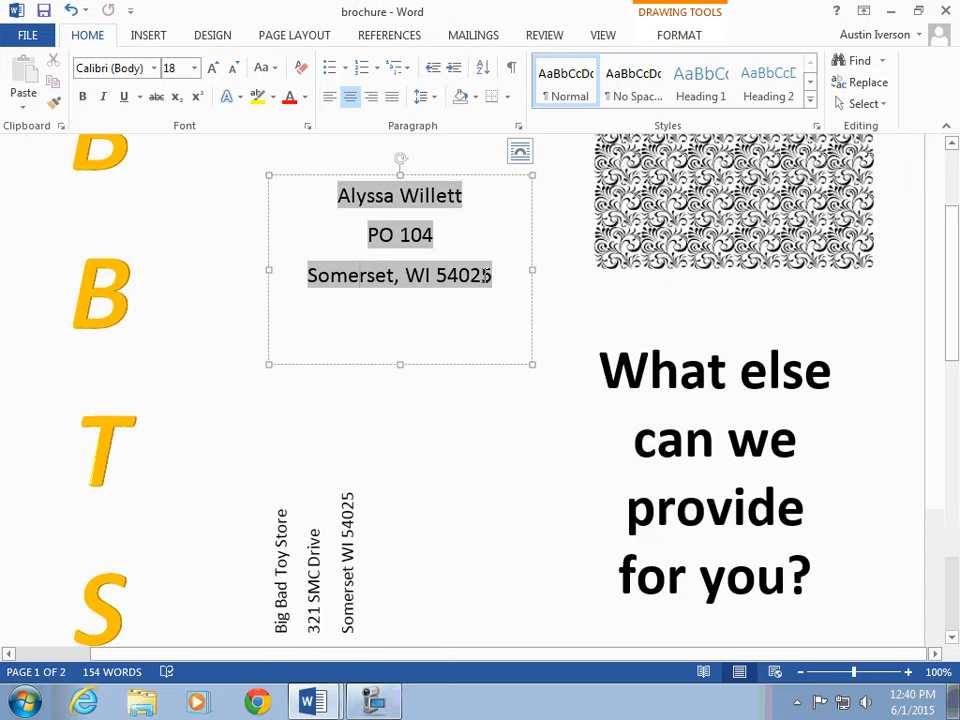
left_click(463, 506)
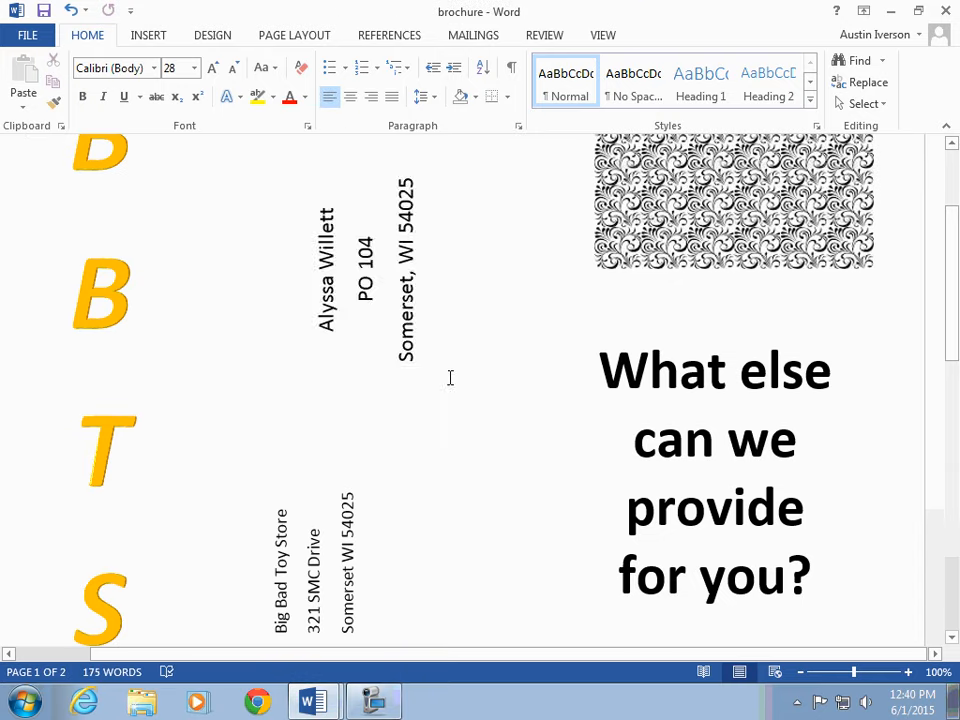
scroll(449, 371, "down", 4)
scroll(449, 371, "down", 3)
scroll(402, 255, "up", 5)
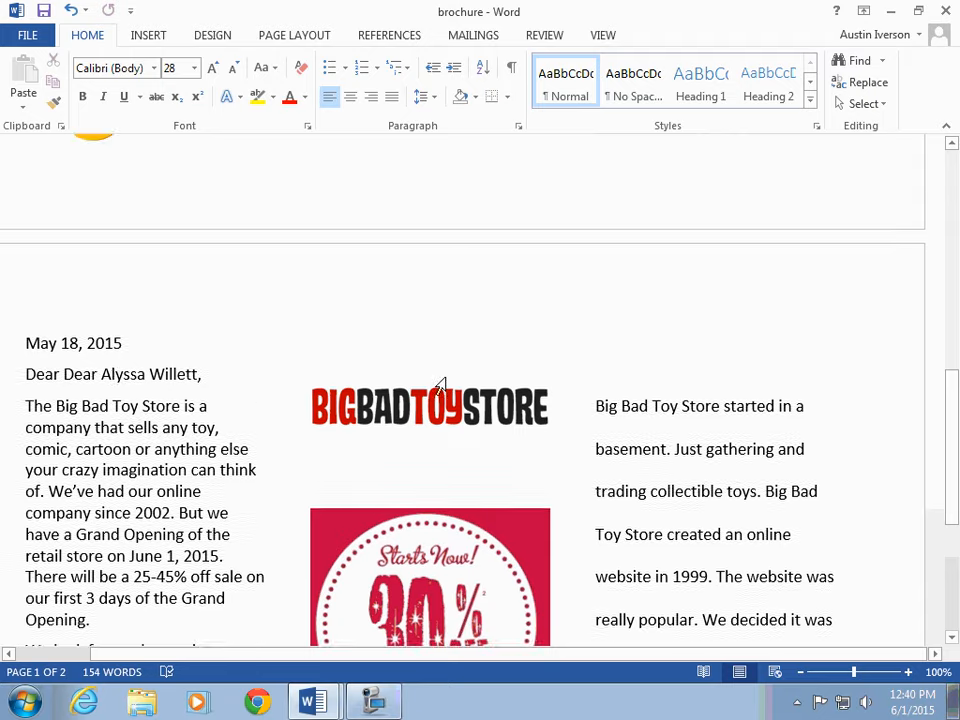
scroll(402, 255, "up", 1)
left_click(148, 38)
left_click(395, 38)
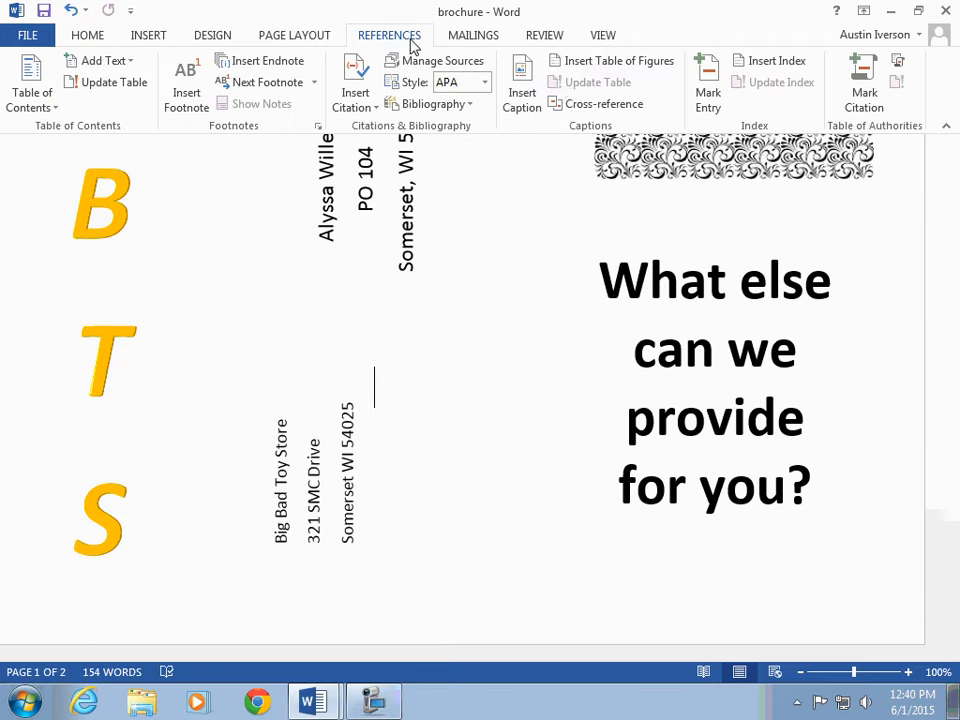
left_click(473, 36)
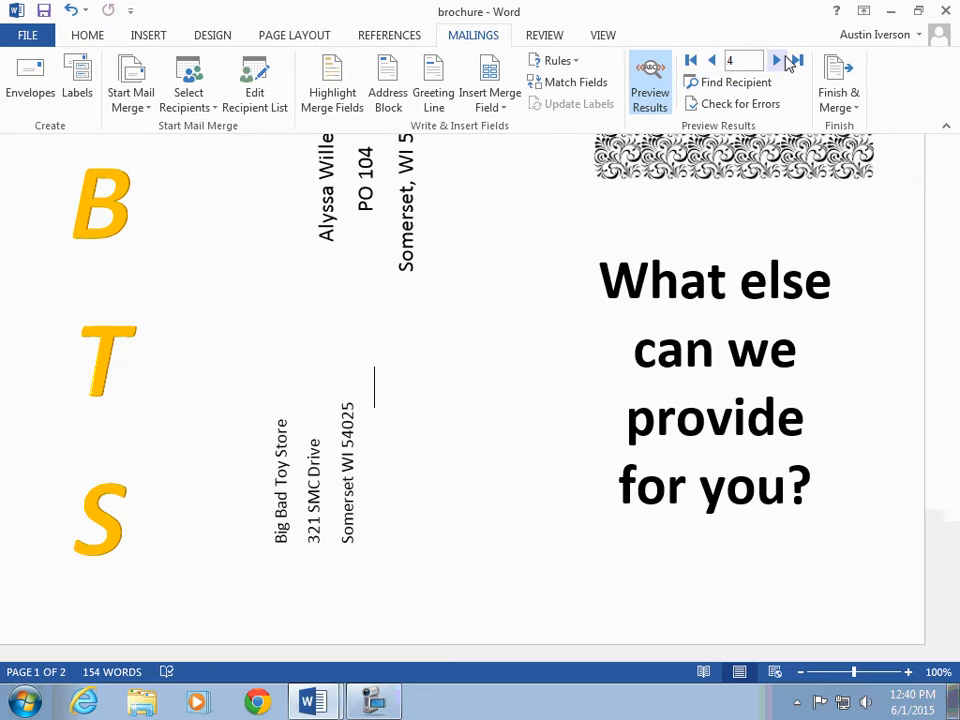
left_click(777, 62)
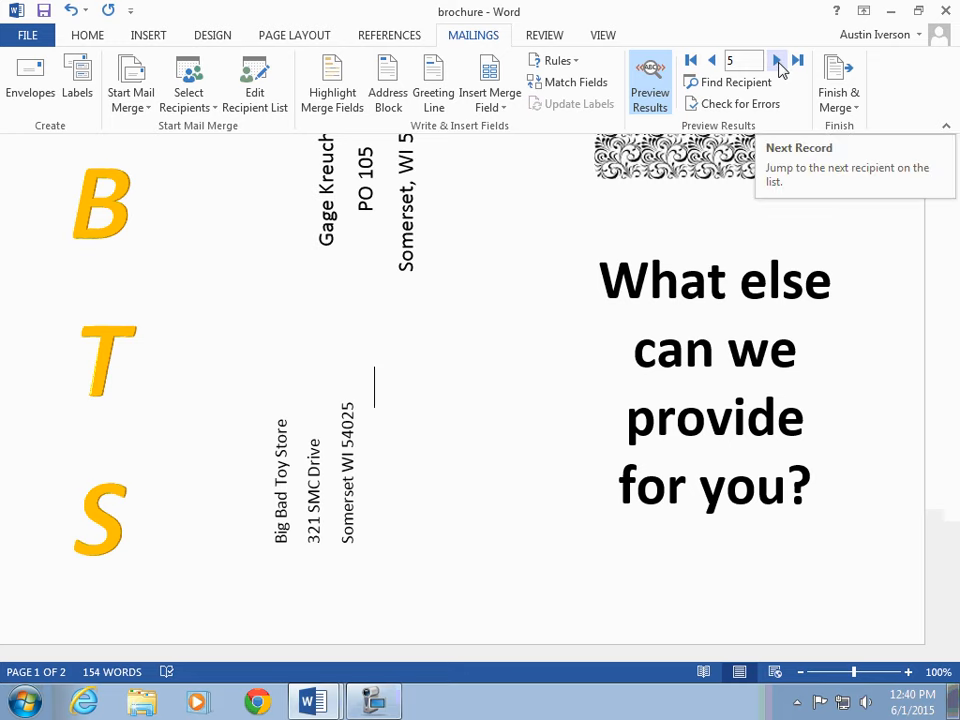
Step: Examine the address block and greeting line for the previewed recipient in the brochure
scroll(780, 68, "up", 2)
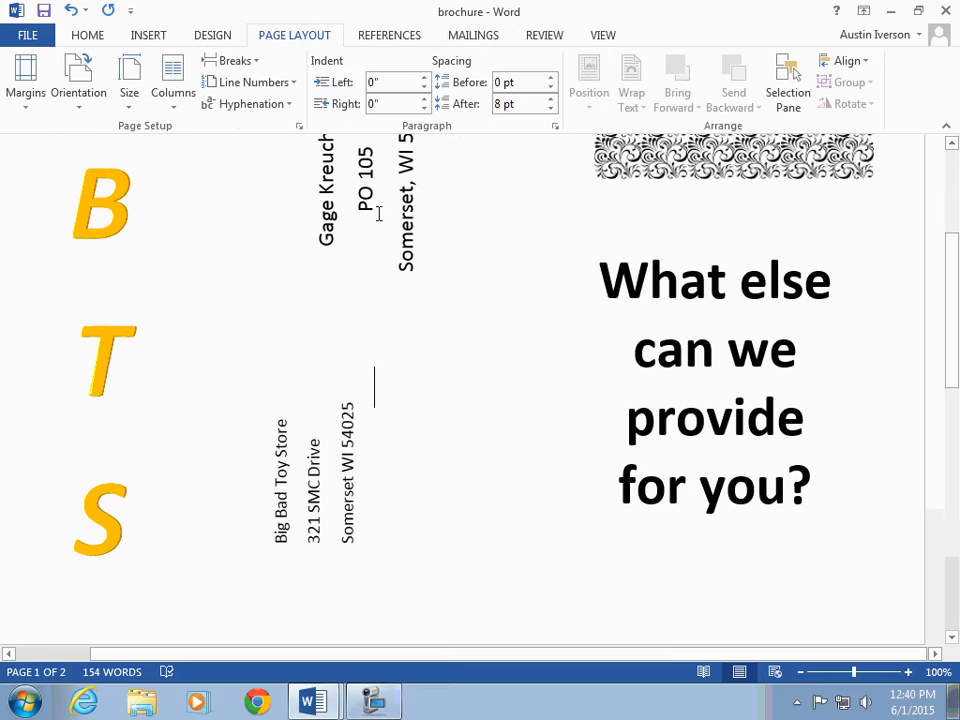
left_click_drag(953, 243, 953, 203)
left_click(406, 291)
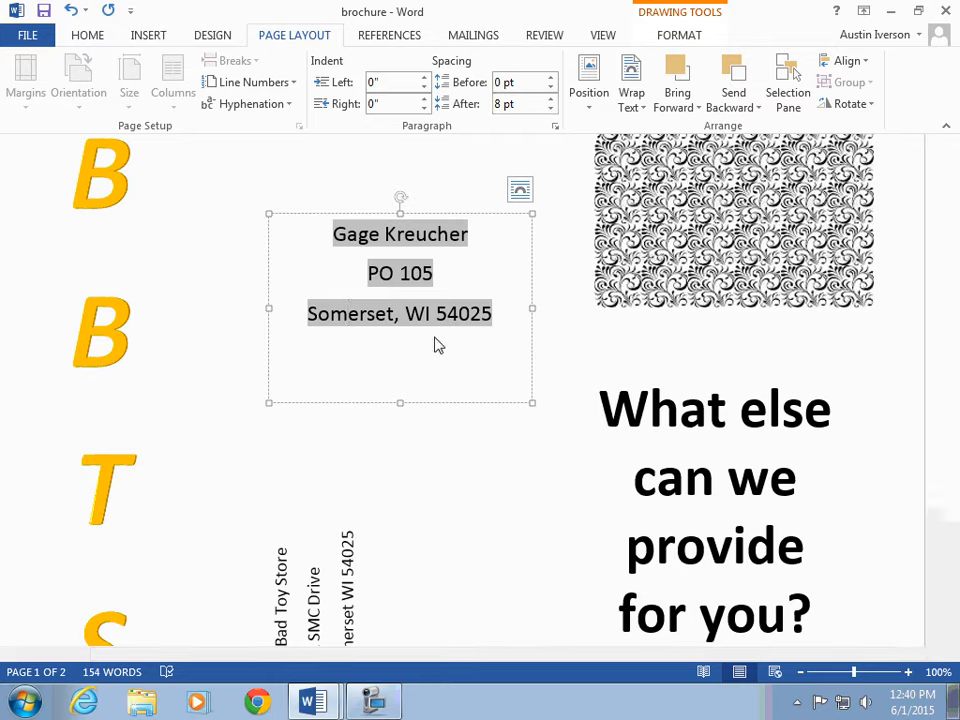
scroll(476, 392, "down", 10)
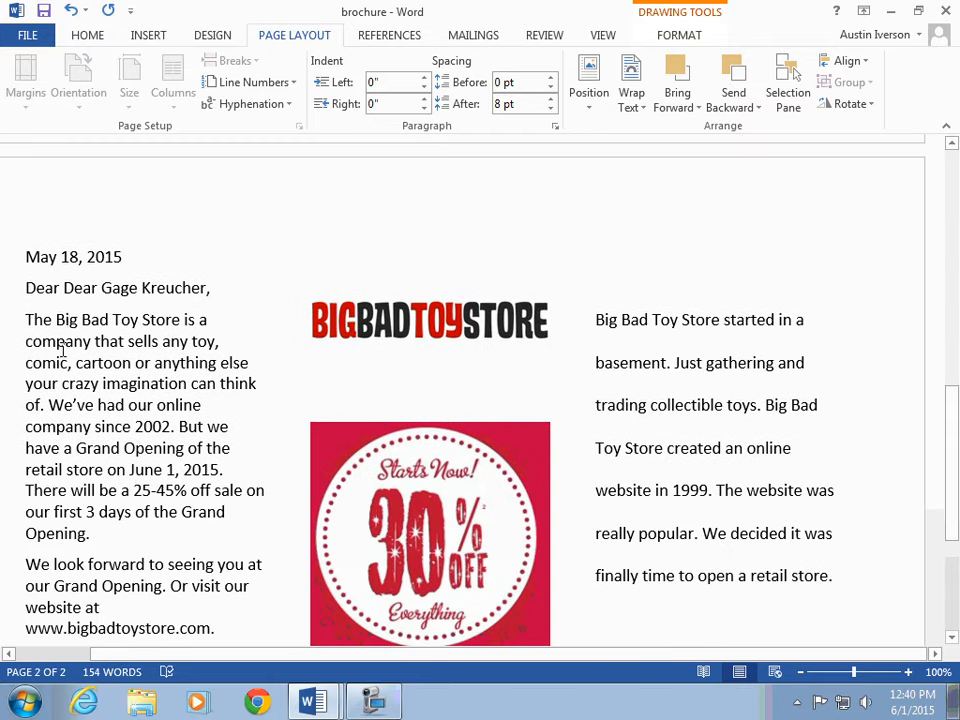
left_click_drag(105, 288, 203, 306)
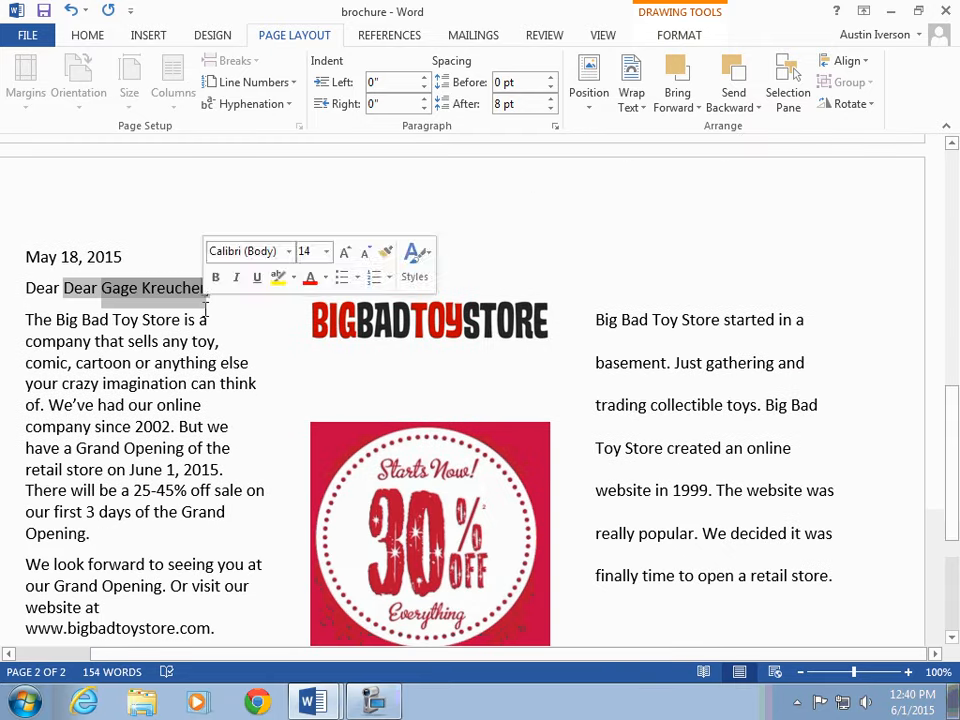
left_click(171, 375)
scroll(178, 385, "up", 10)
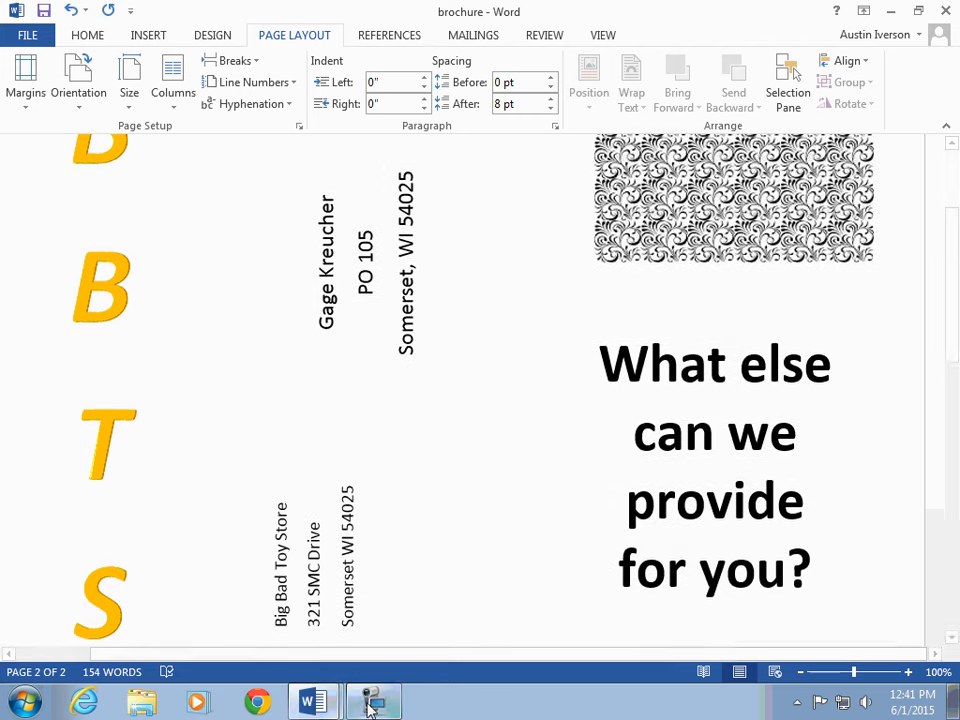
Step: Switch back to the Working Journal document window
left_click(373, 700)
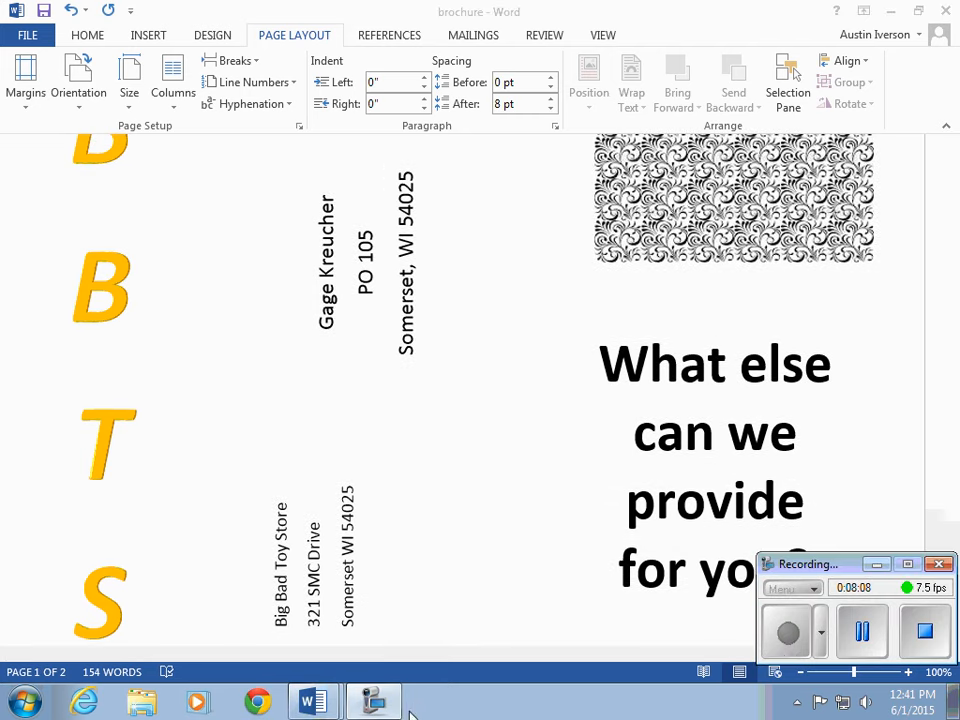
left_click(876, 564)
left_click(313, 700)
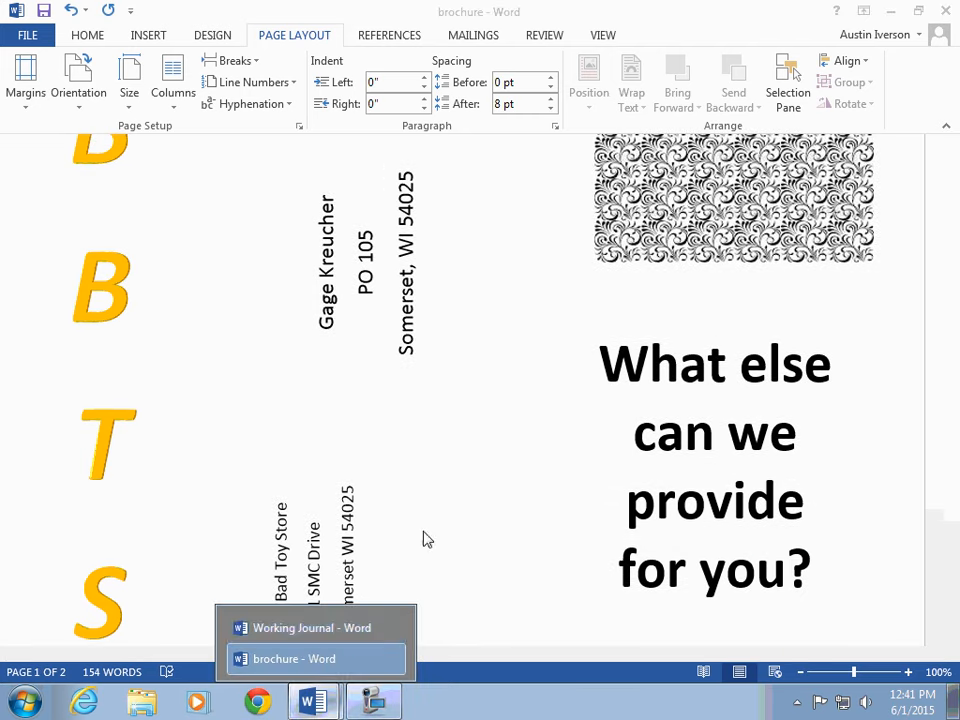
left_click(311, 627)
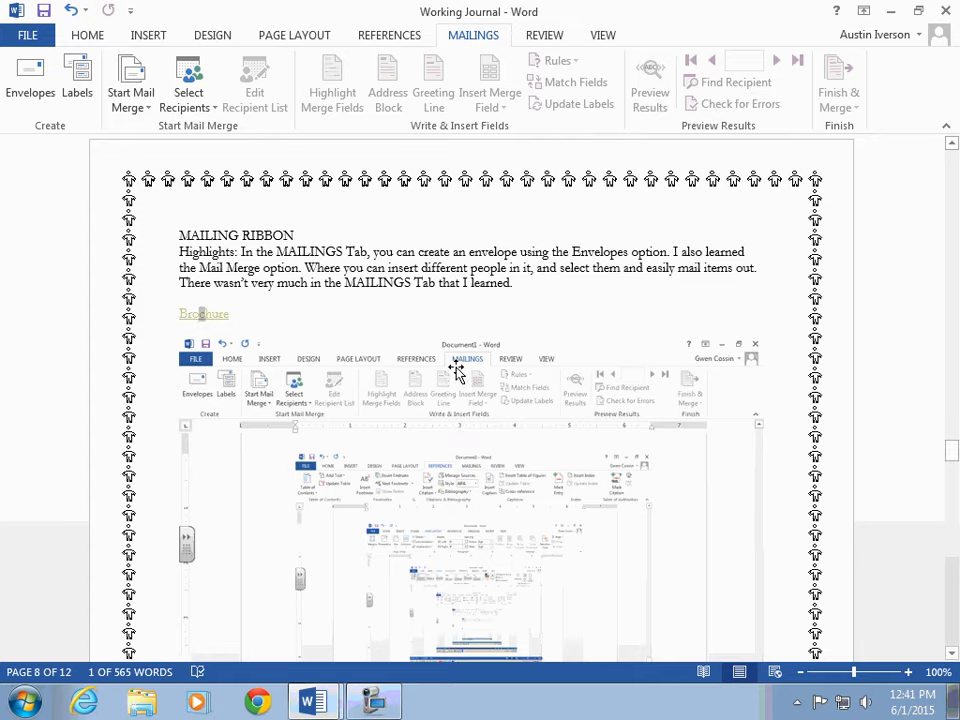
Step: Run Spelling & Grammar on the REVIEW RIBBON page and continue checking the rest of the document
scroll(491, 464, "down", 10)
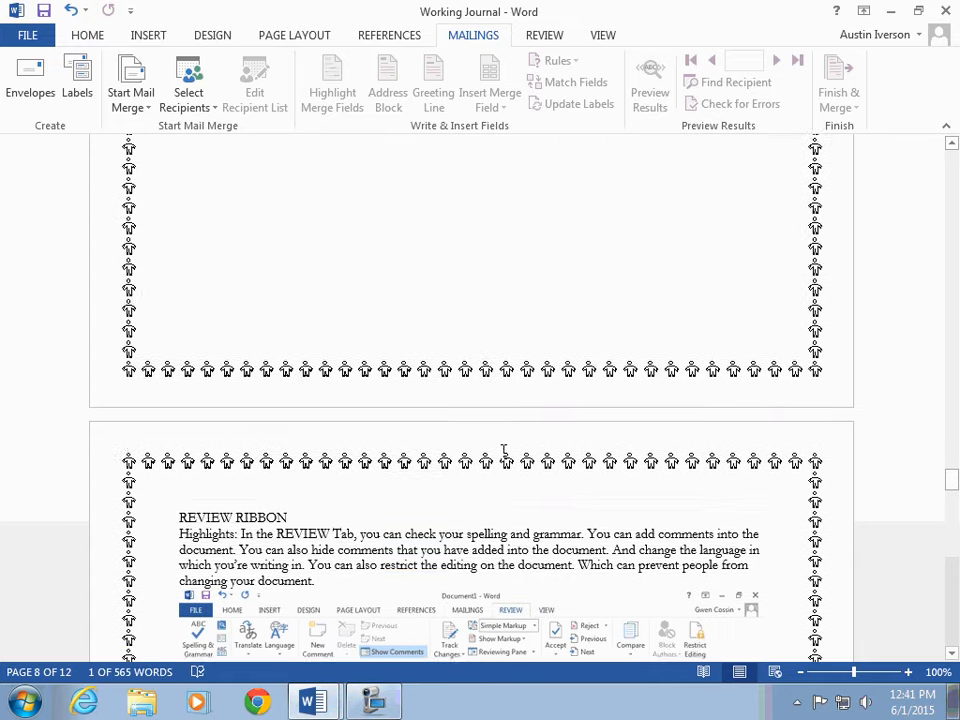
scroll(502, 456, "down", 1)
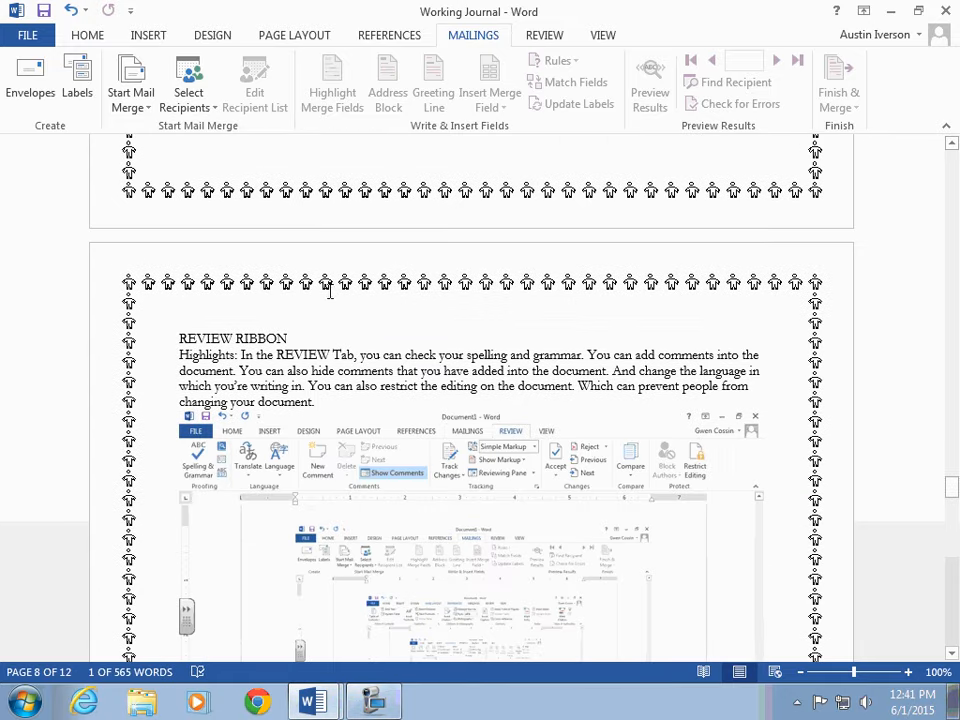
left_click(544, 35)
scroll(474, 150, "down", 2)
left_click(45, 92)
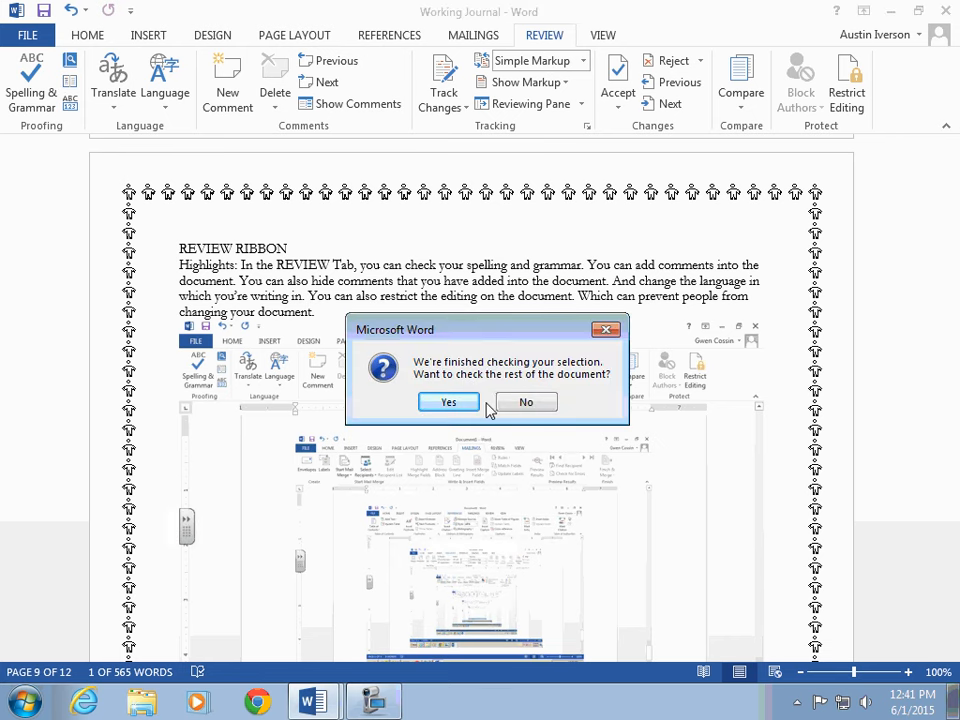
left_click(470, 402)
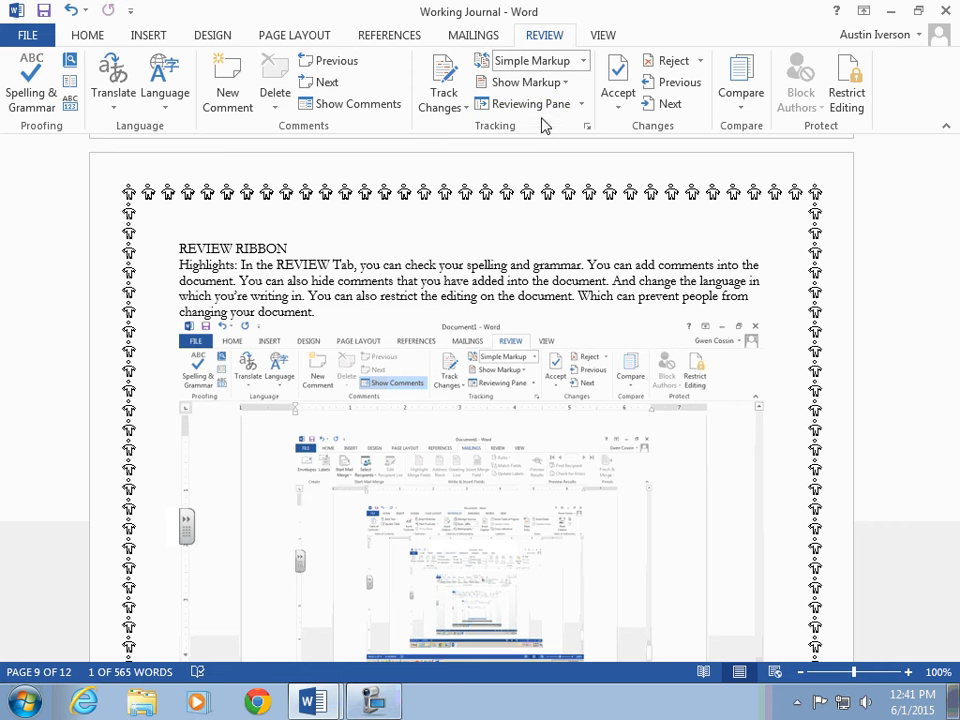
Step: Toggle Show Comments on and off to display and hide the comment markup area
left_click(362, 104)
scroll(910, 370, "up", 3)
scroll(894, 415, "up", 1)
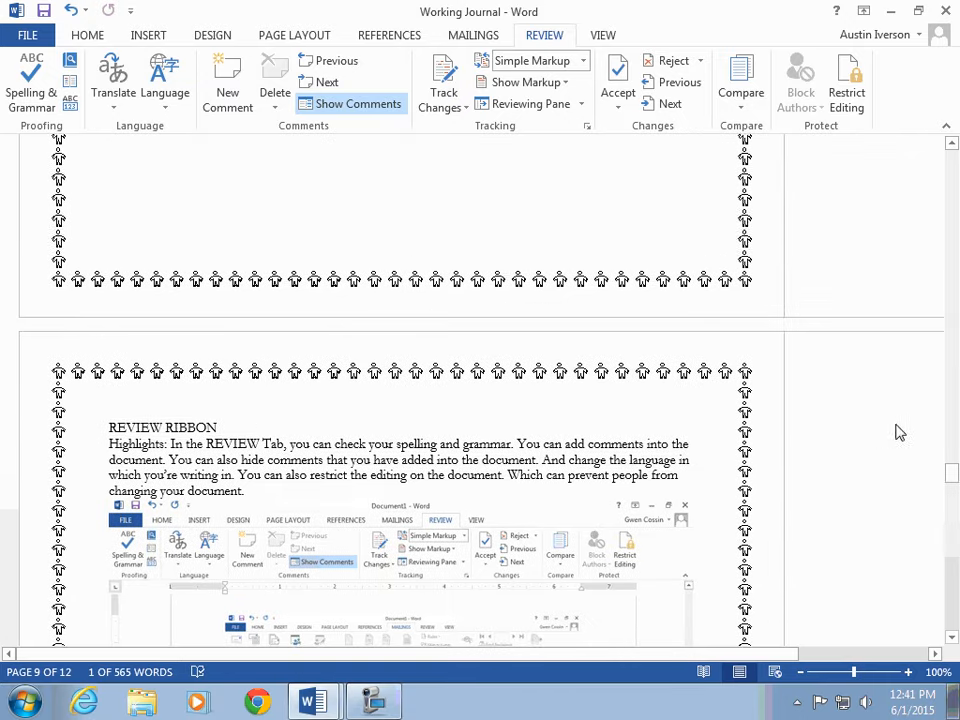
left_click(352, 108)
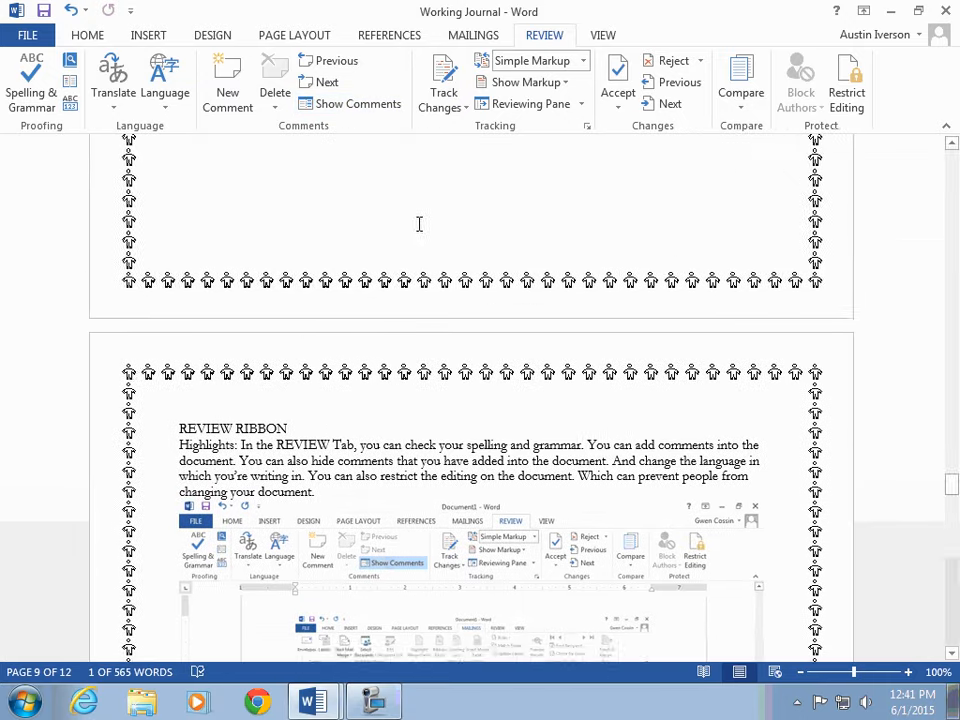
scroll(420, 220, "down", 3)
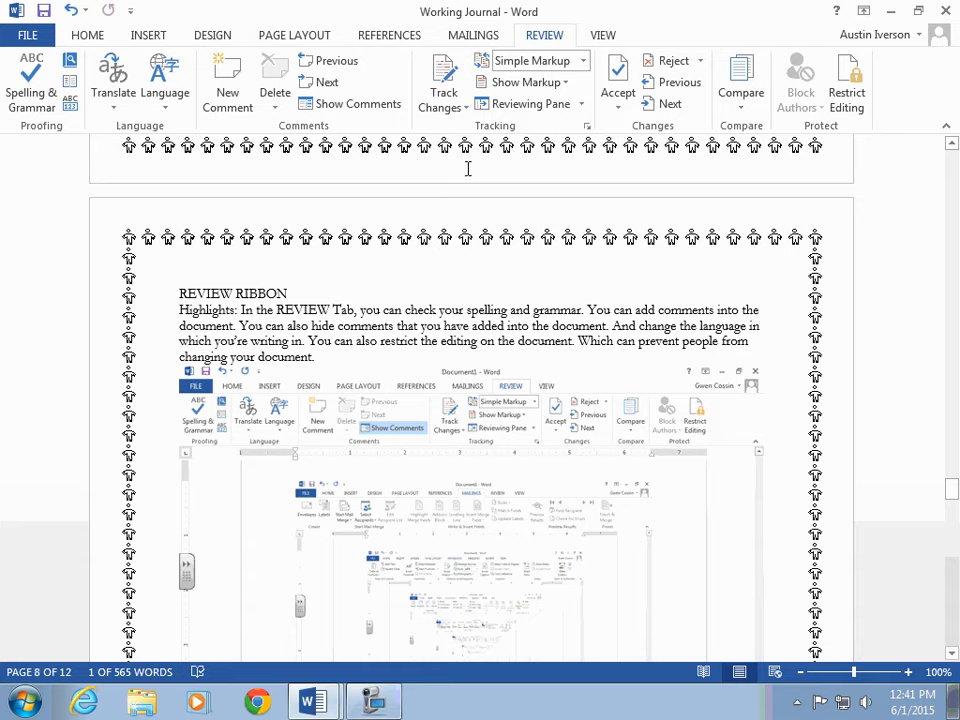
left_click(330, 106)
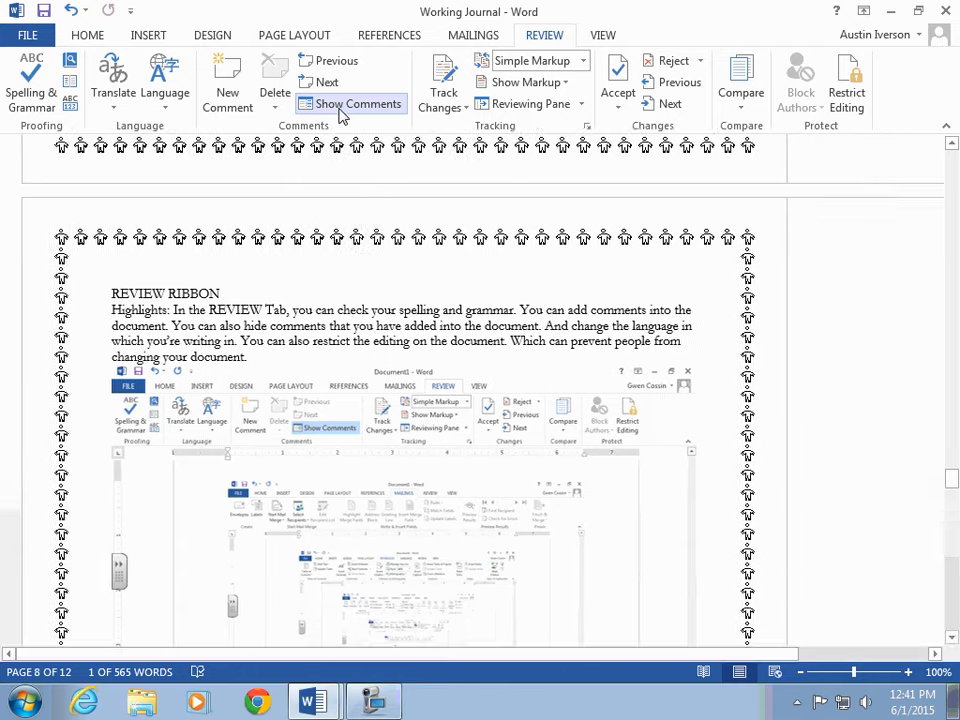
left_click(342, 108)
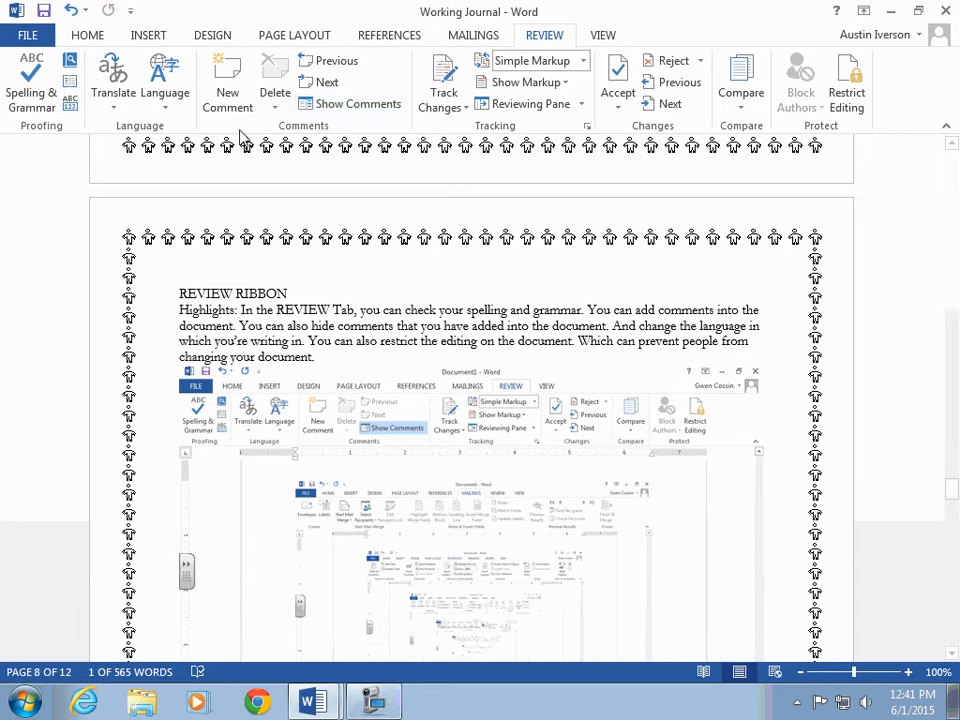
Step: Open the Language options and the Restrict Editing pane, then close both
left_click(165, 100)
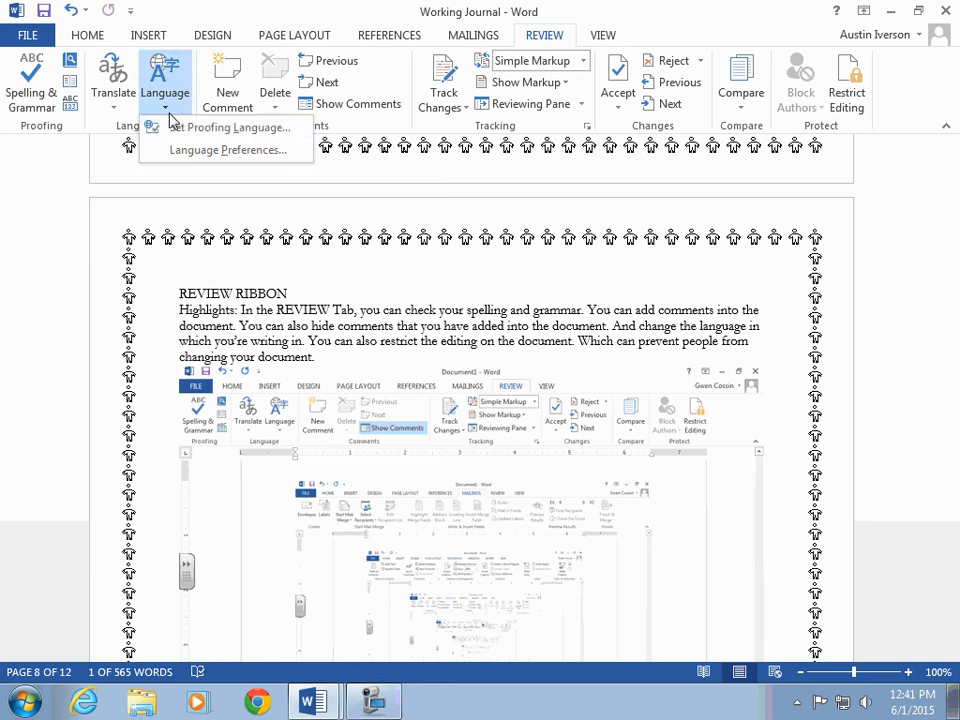
left_click(160, 85)
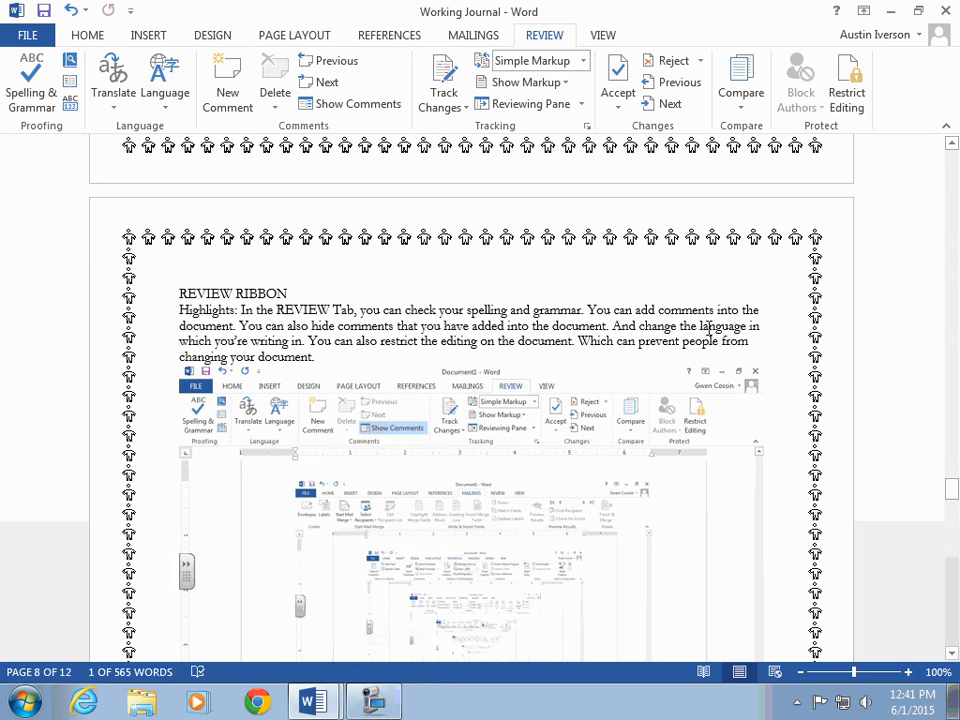
left_click(852, 115)
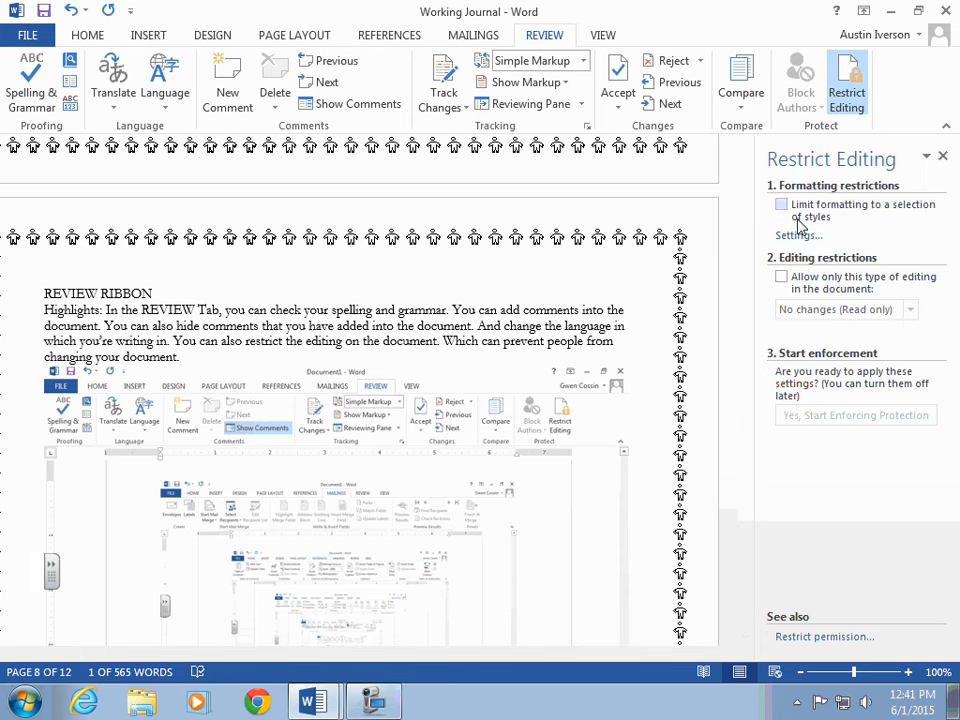
left_click(943, 156)
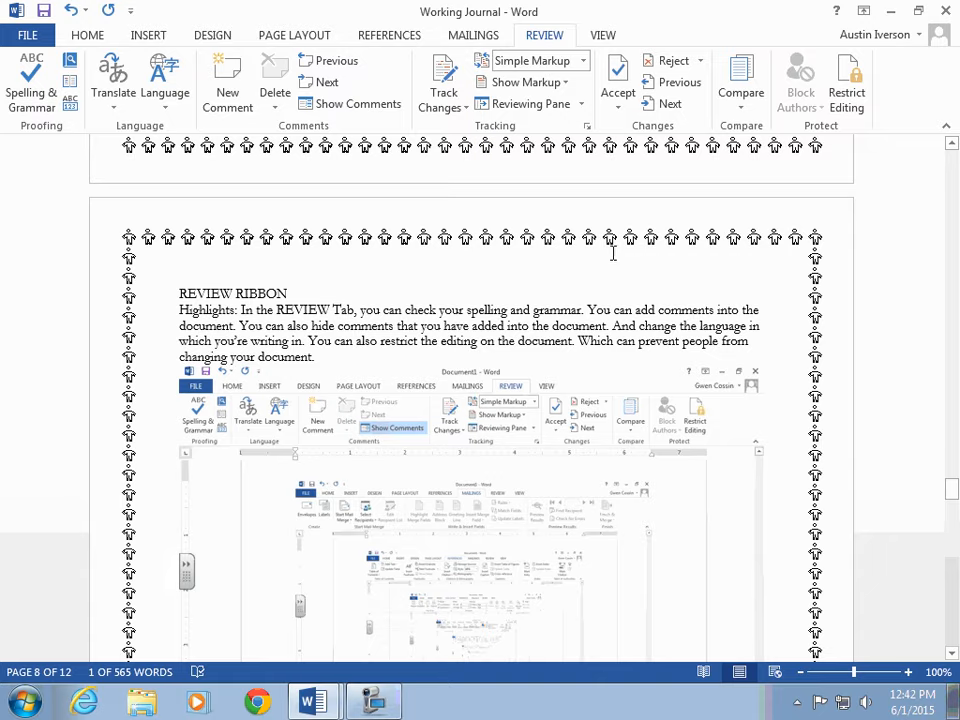
scroll(607, 255, "down", 15)
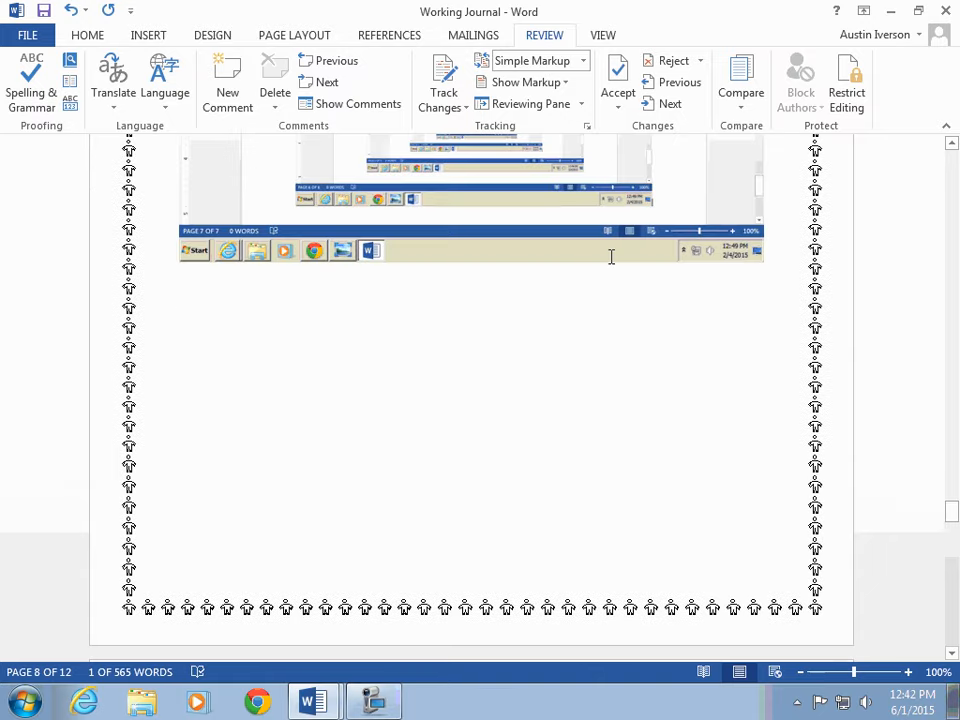
Step: Turn on the ruler from the VIEW ribbon
scroll(620, 255, "down", 3)
left_click(608, 36)
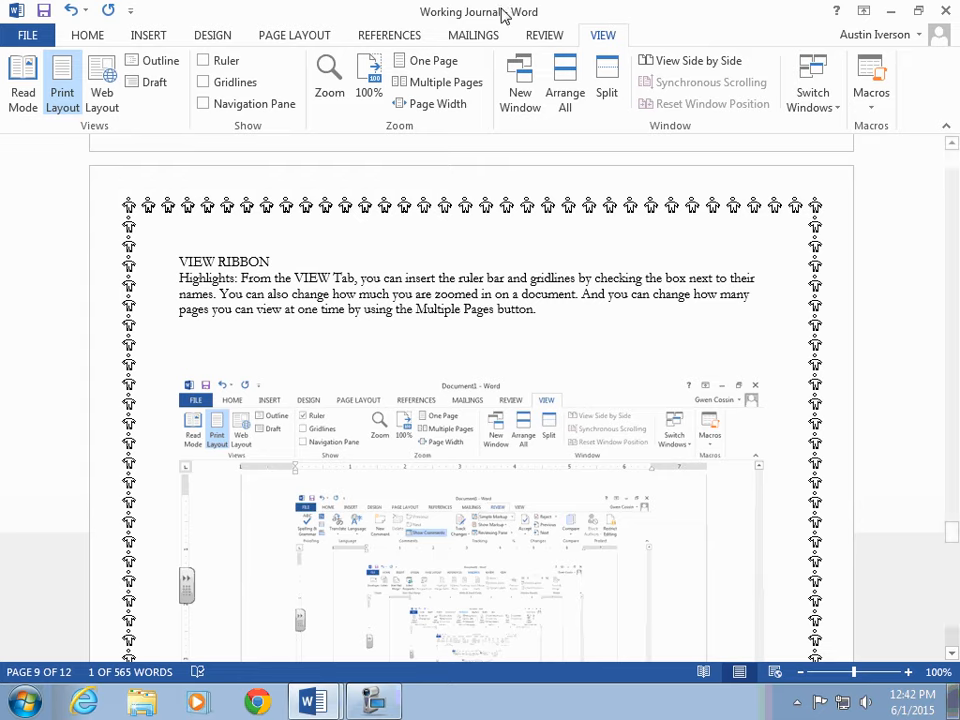
left_click(203, 62)
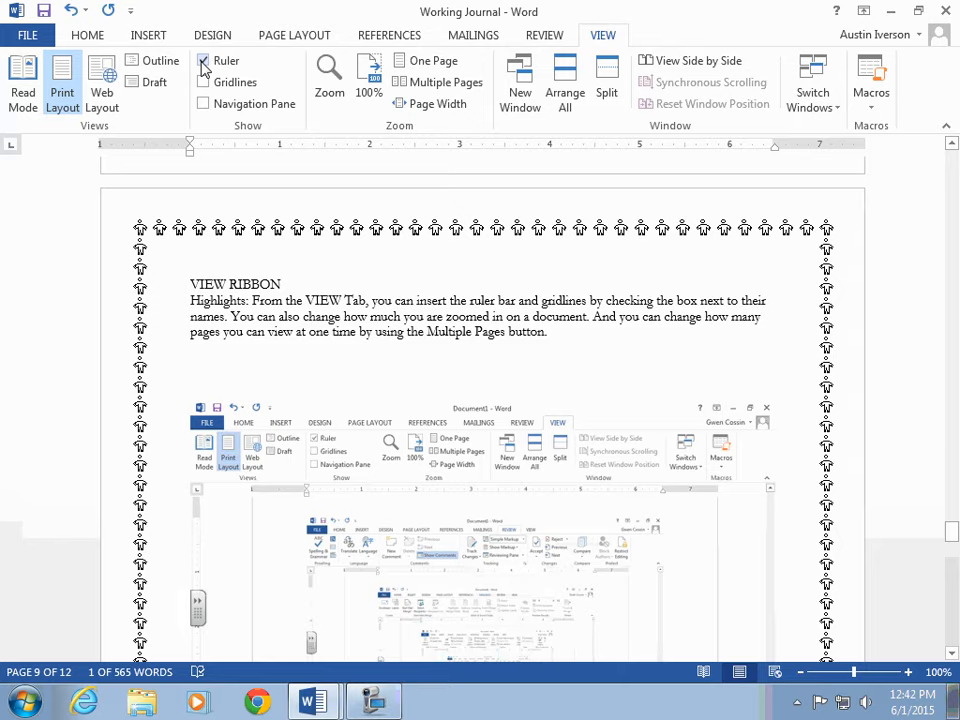
Step: Set the document zoom to 75% through the Zoom dialog
scroll(219, 266, "down", 2)
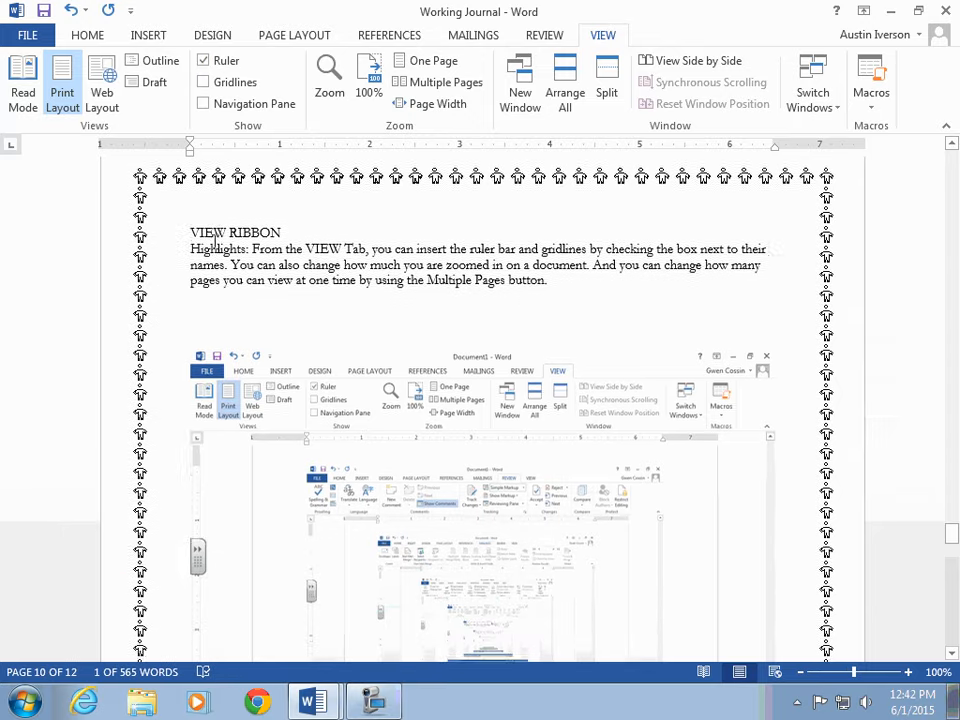
left_click(231, 256)
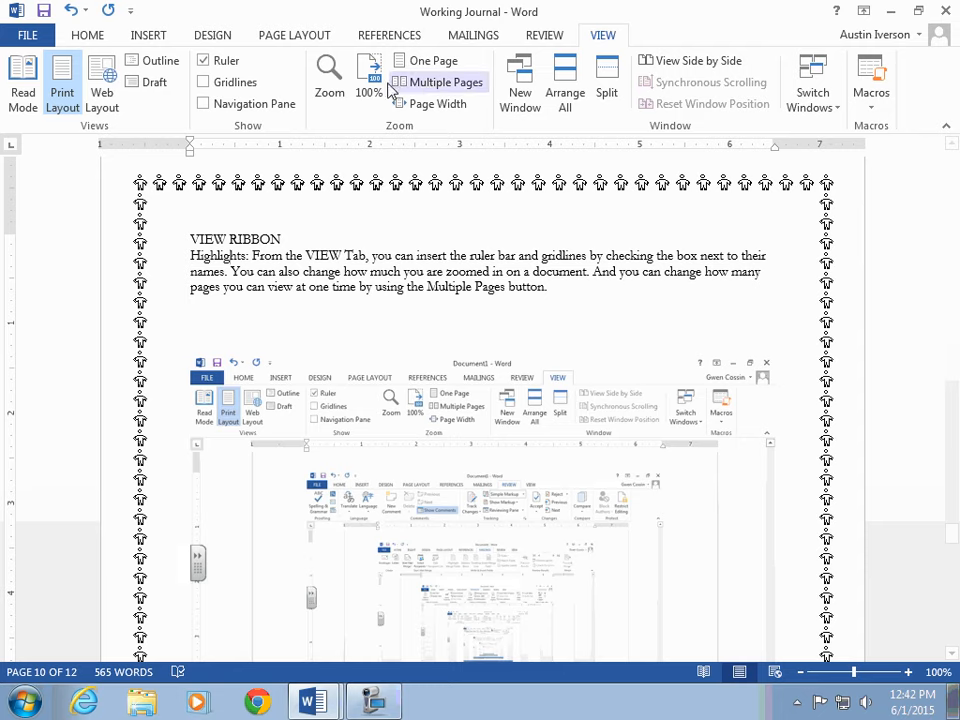
left_click(330, 80)
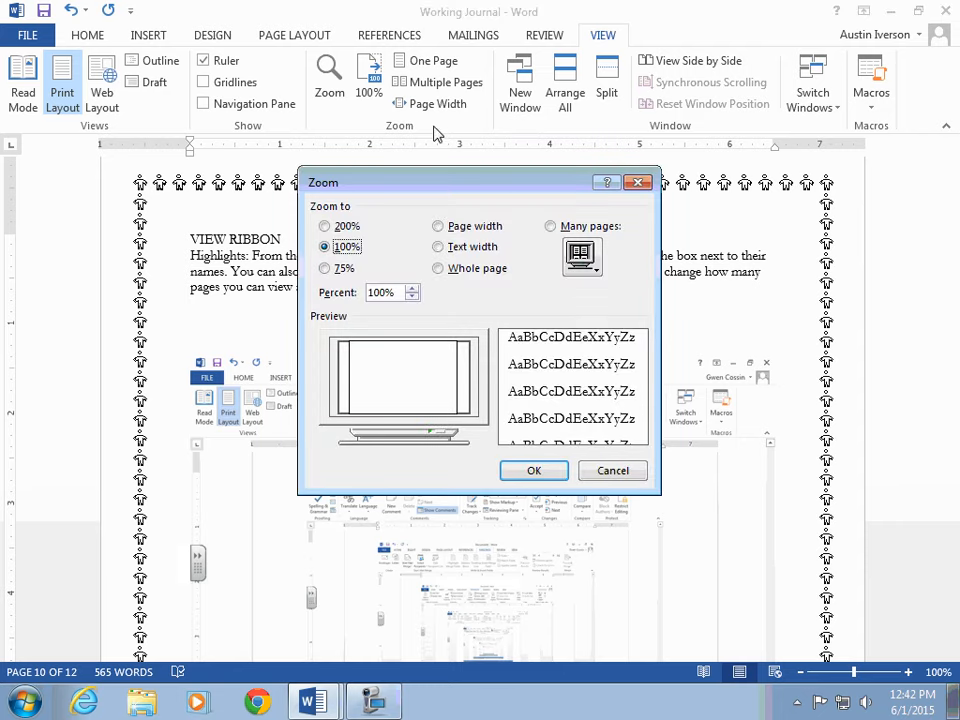
left_click(328, 268)
left_click(534, 470)
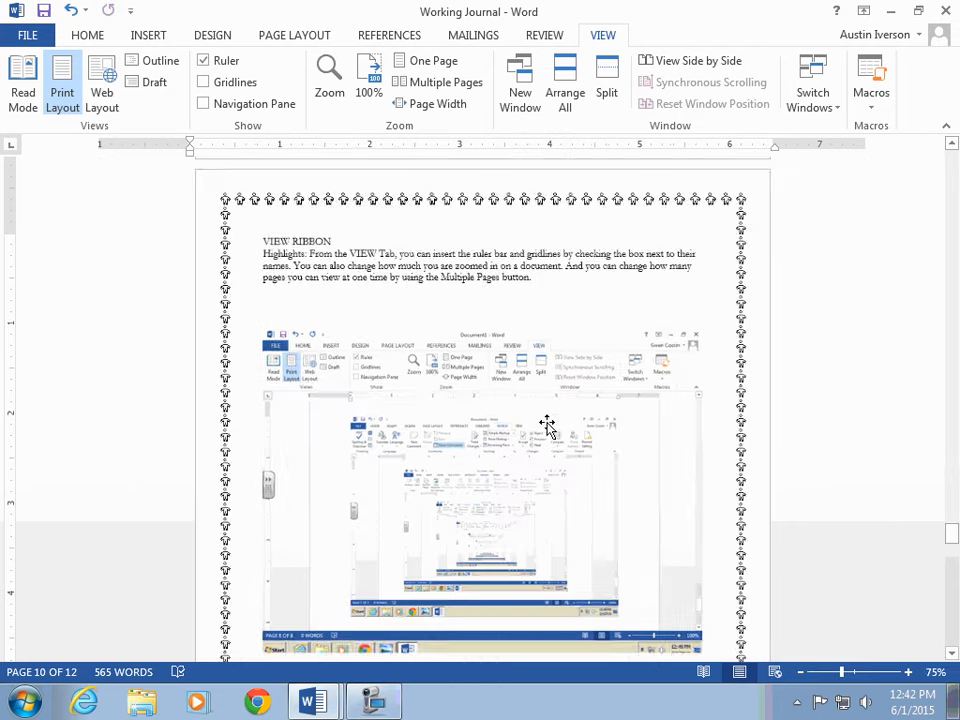
Step: Zoom the document back in to 100%
left_click(908, 673)
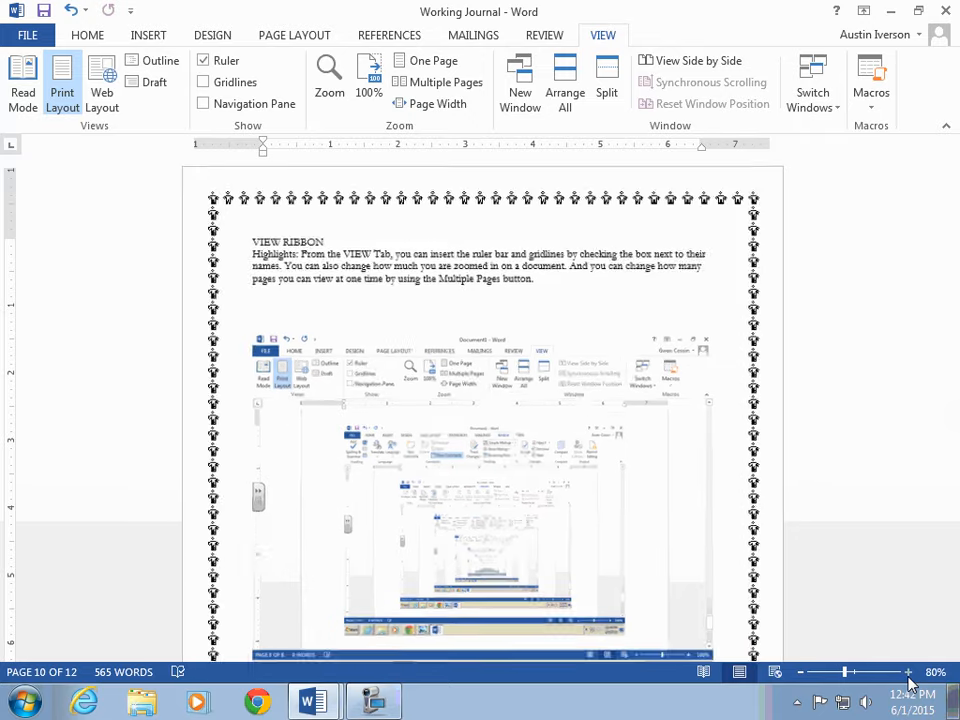
left_click(908, 673)
left_click(908, 673)
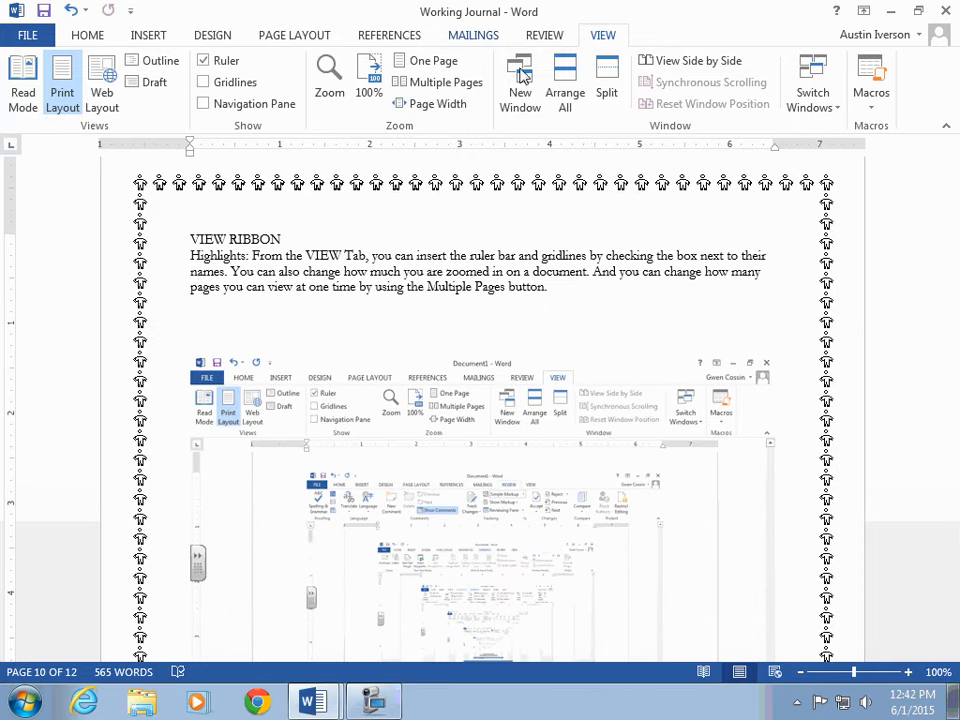
Step: Display multiple pages side by side, then switch back to the One Page view
left_click(443, 84)
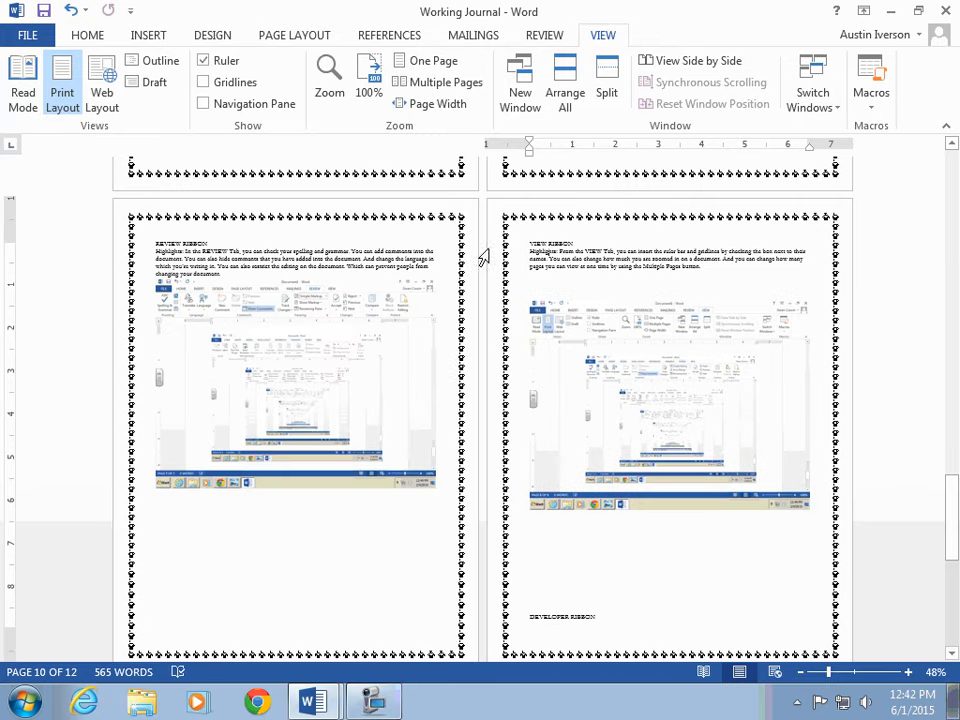
scroll(459, 369, "down", 1)
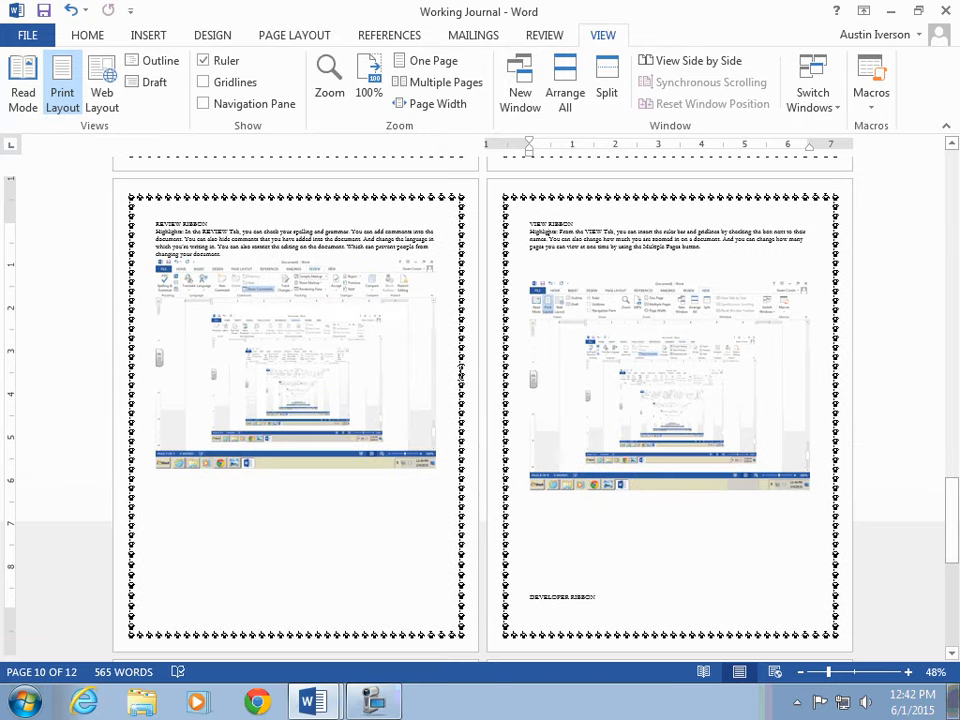
left_click(437, 62)
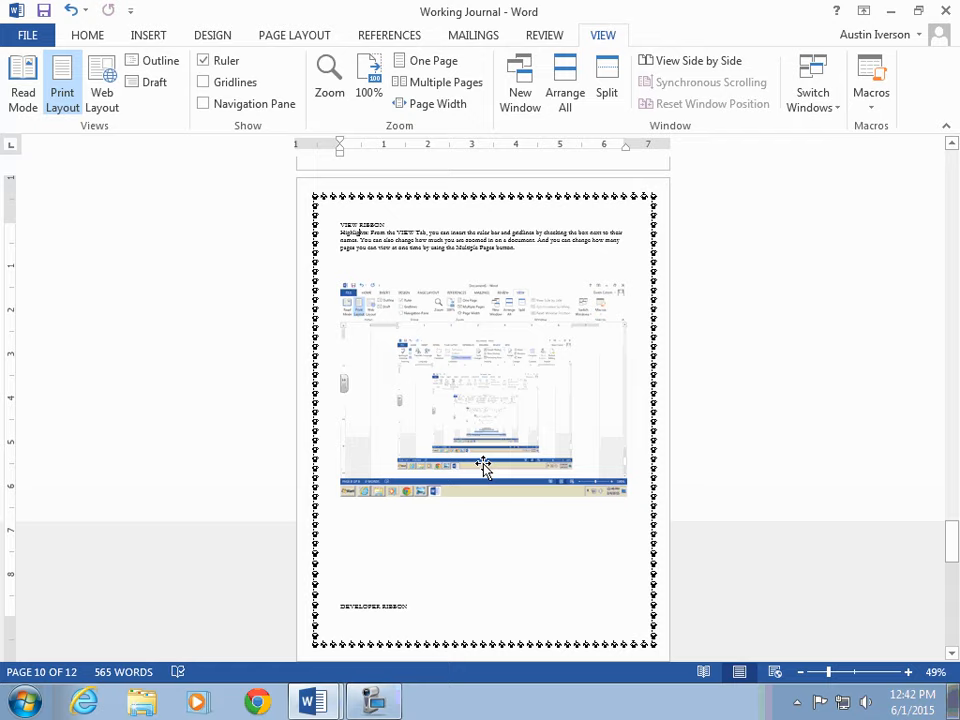
Step: Increase the zoom step by step back to 100%
left_click(915, 673)
left_click(915, 673)
left_click(915, 673)
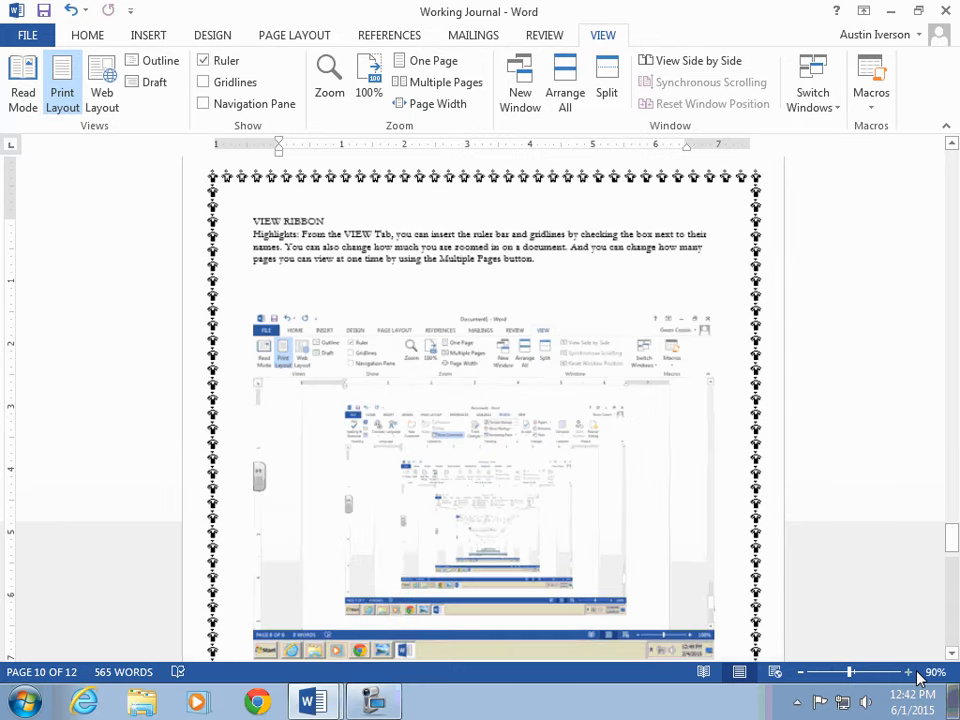
left_click(915, 673)
left_click(915, 673)
Step: Enable the Developer tab in the Customize Ribbon section of Word Options
scroll(390, 560, "down", 15)
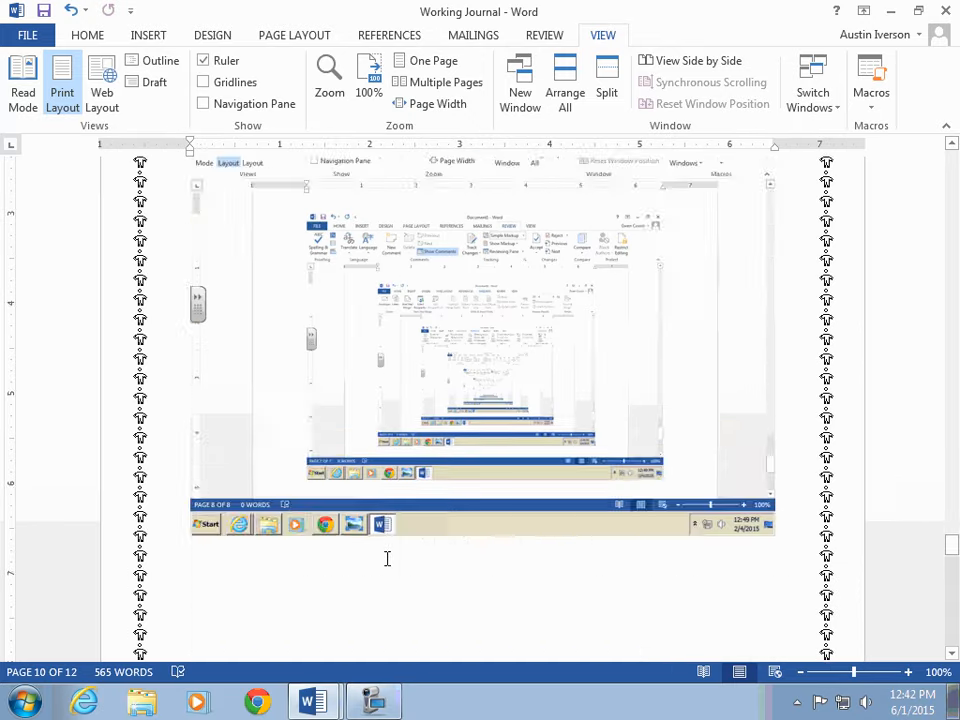
scroll(289, 146, "up", 3)
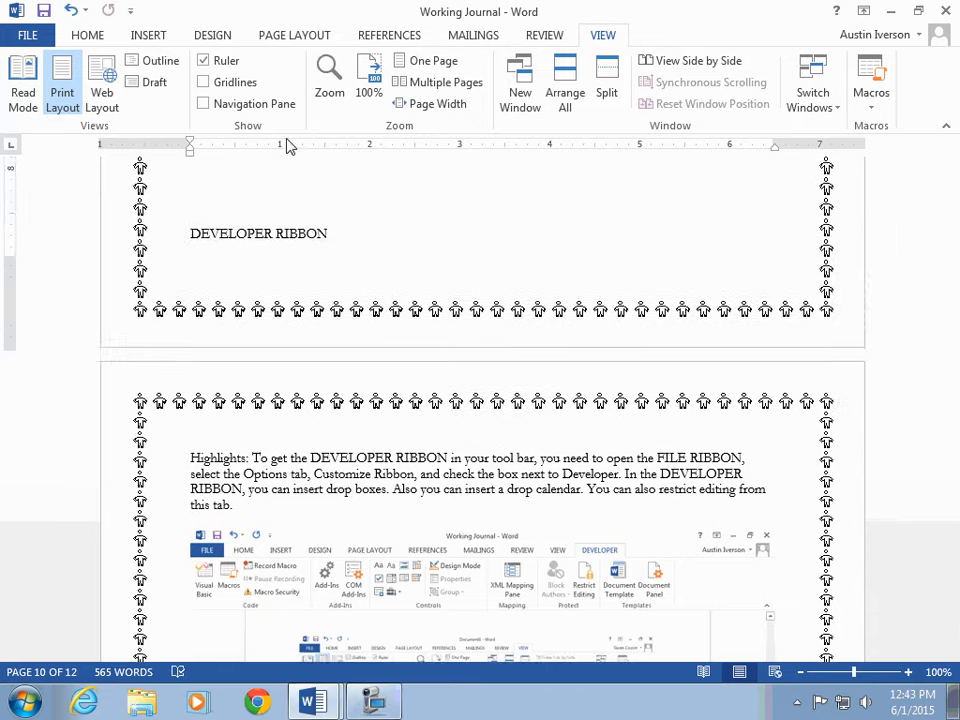
scroll(369, 206, "down", 2)
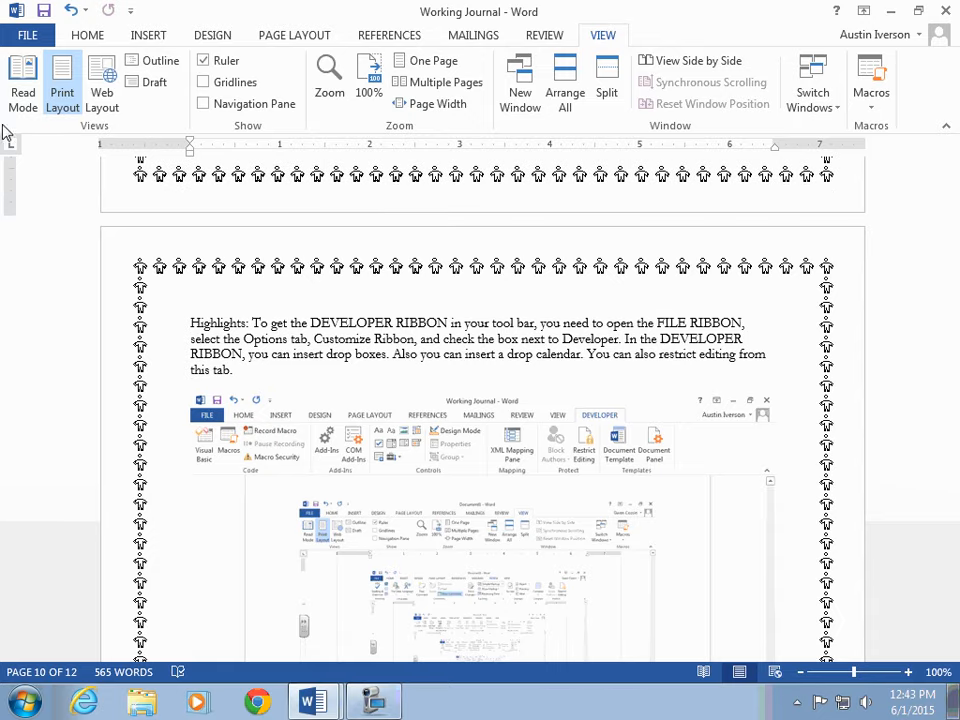
left_click(28, 34)
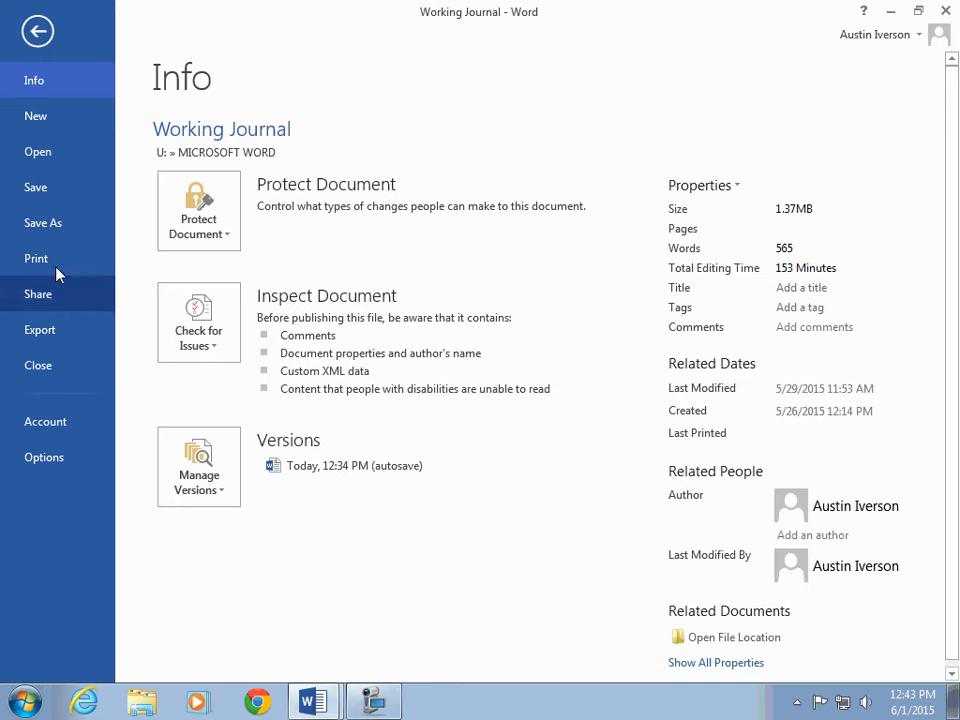
left_click(44, 457)
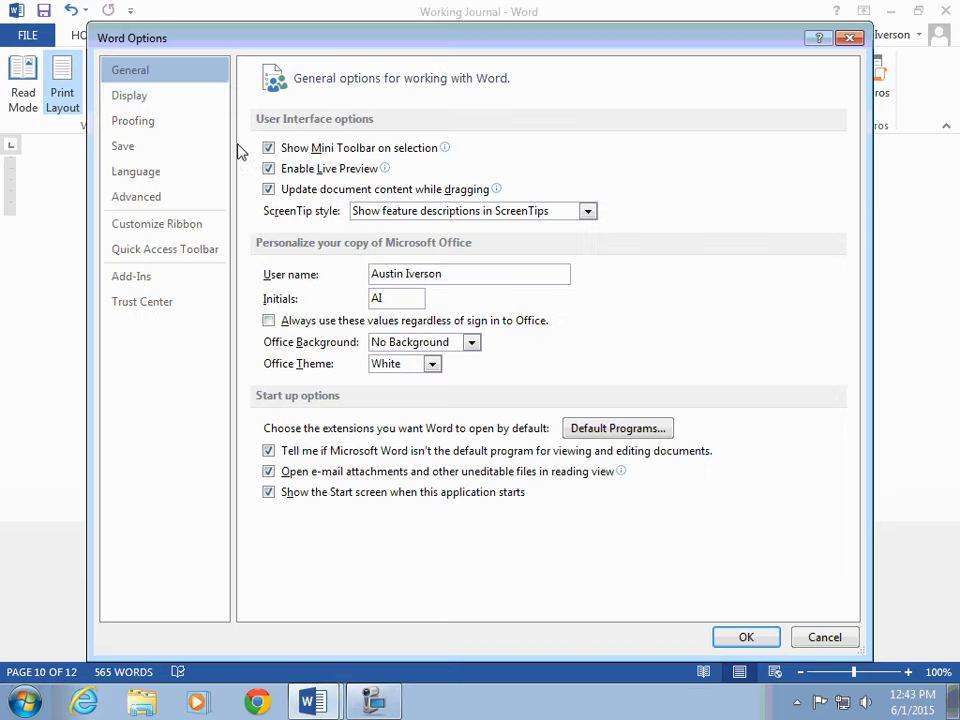
left_click(190, 224)
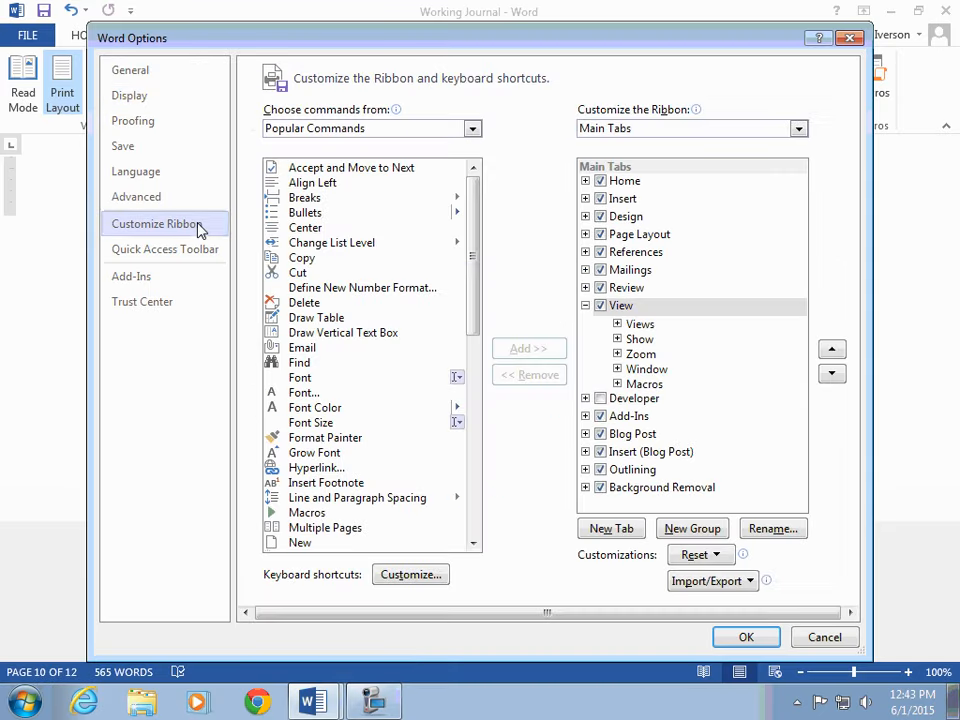
left_click(600, 399)
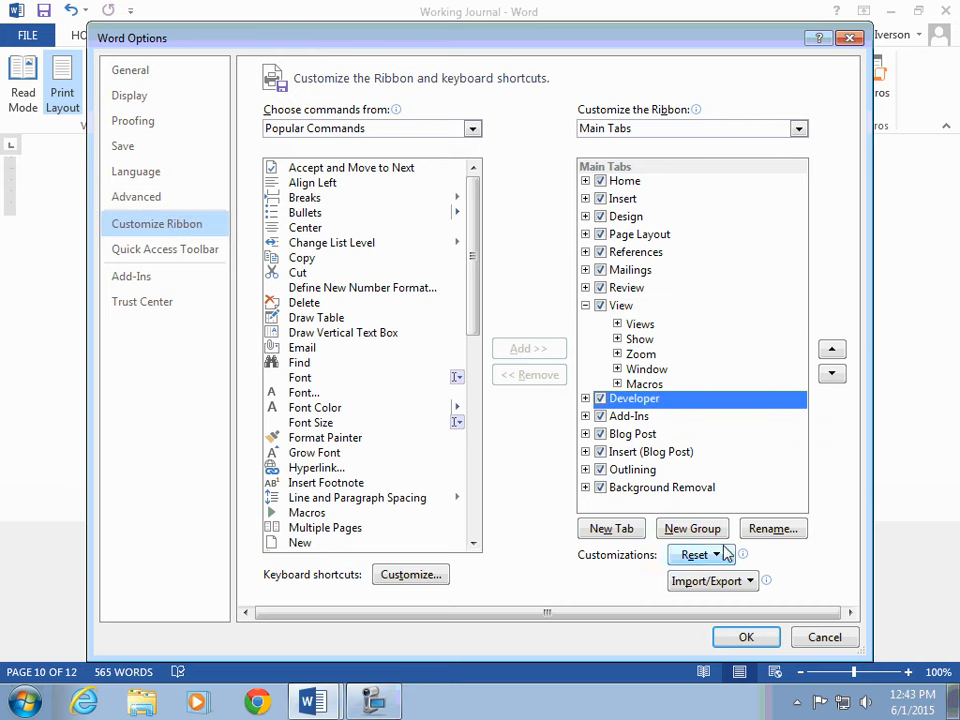
left_click(746, 637)
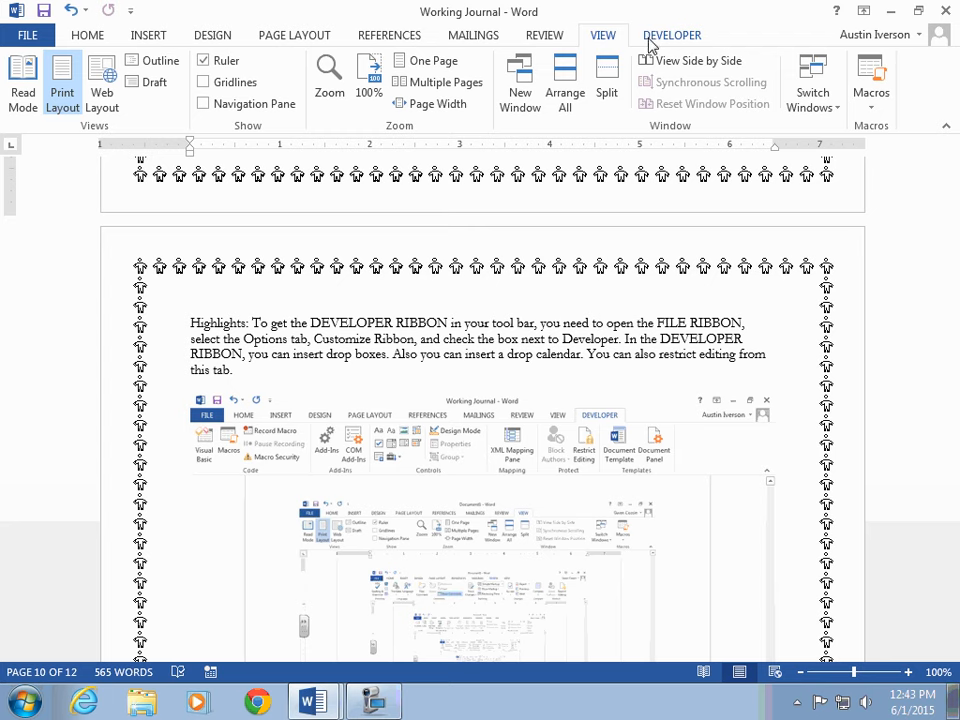
Step: Insert a combo box content control into the VIEW RIBBON highlights text, open its list, and undo the insertion
left_click(666, 37)
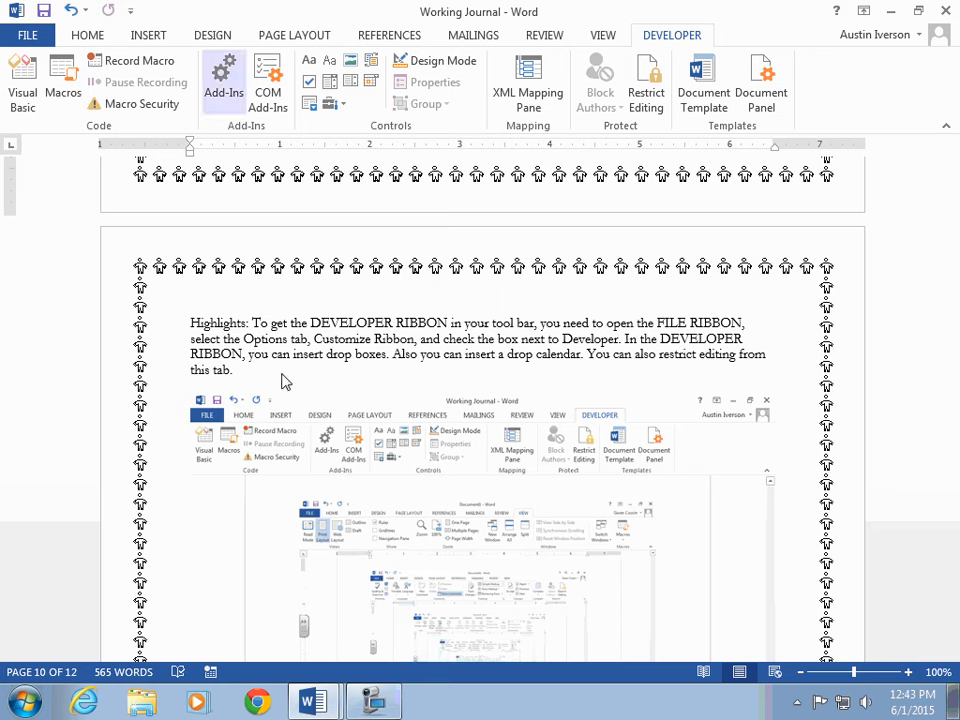
left_click(331, 88)
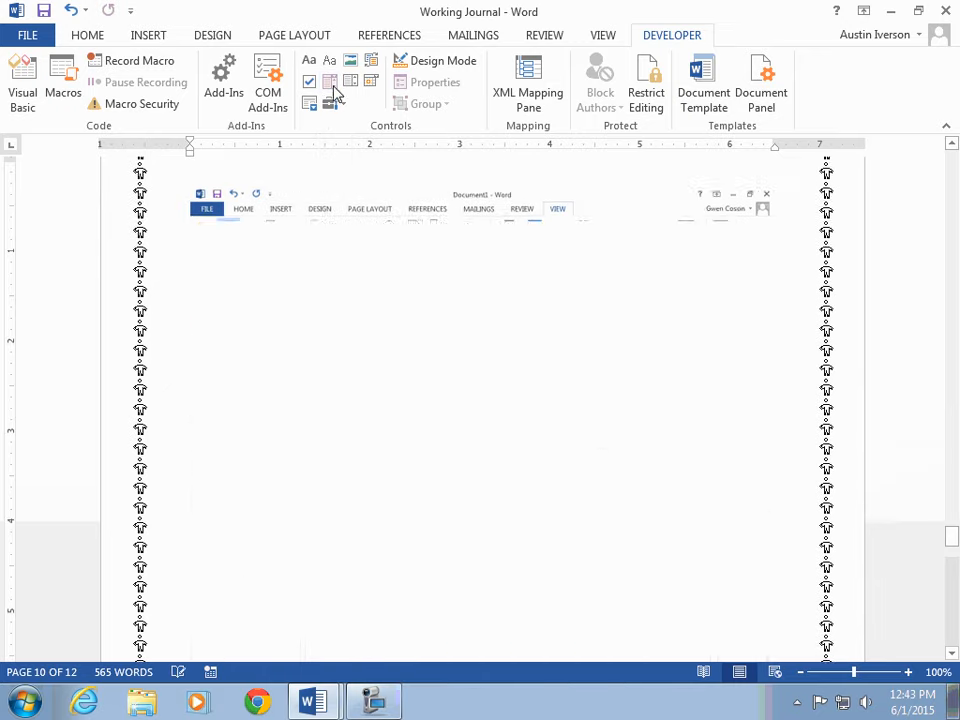
left_click(325, 185)
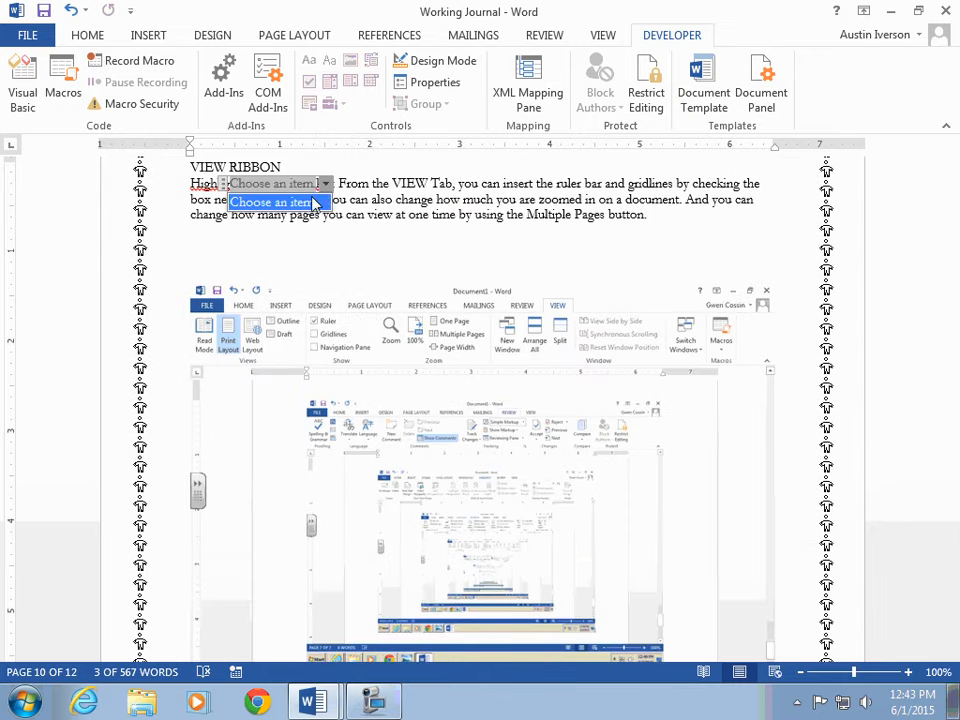
left_click(315, 198)
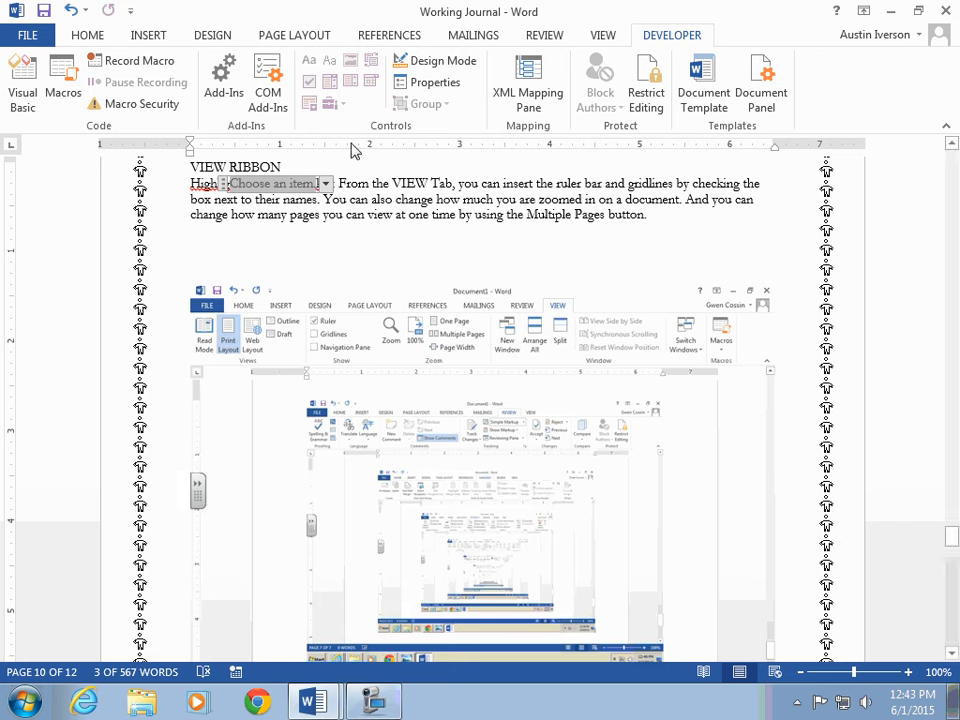
left_click(70, 10)
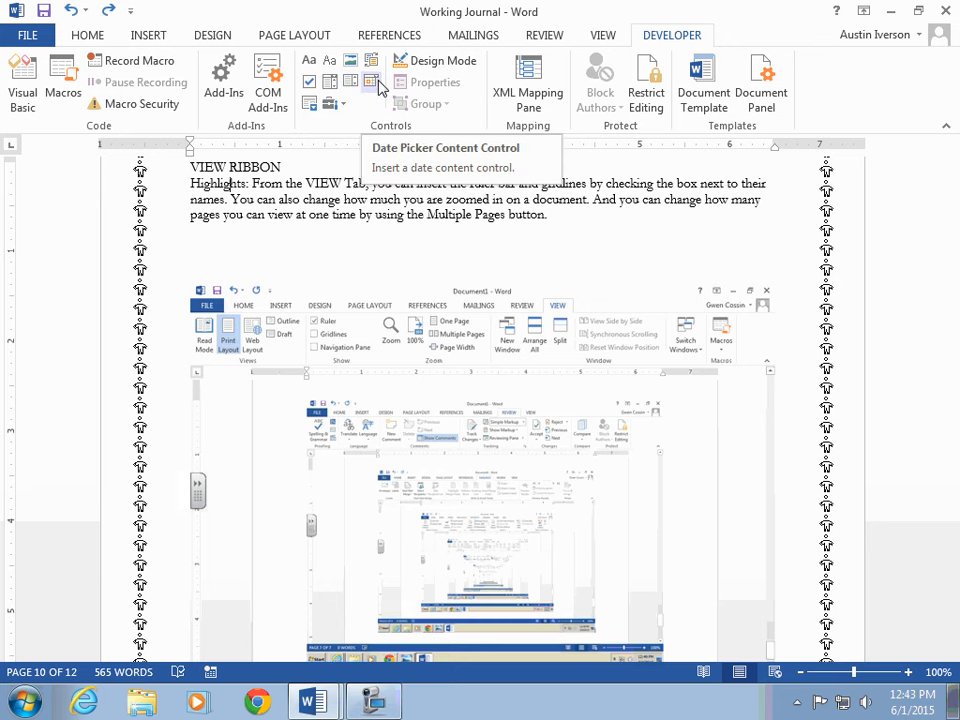
Step: Scroll through the DEVELOPER RIBBON pages to the page of tutorial and project links
scroll(452, 358, "down", 10)
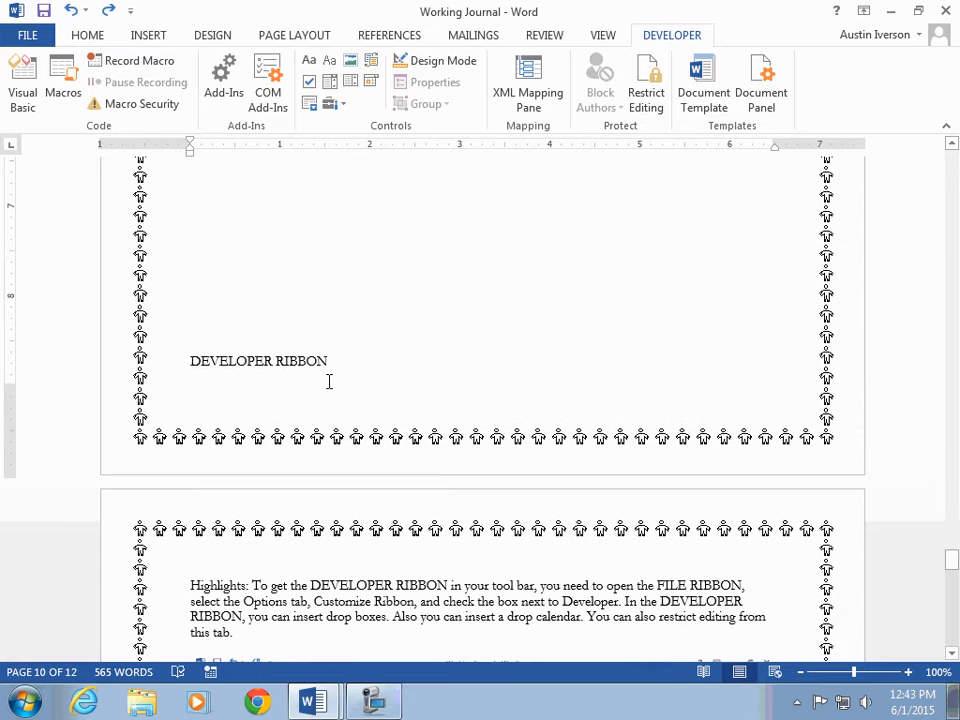
scroll(328, 381, "down", 8)
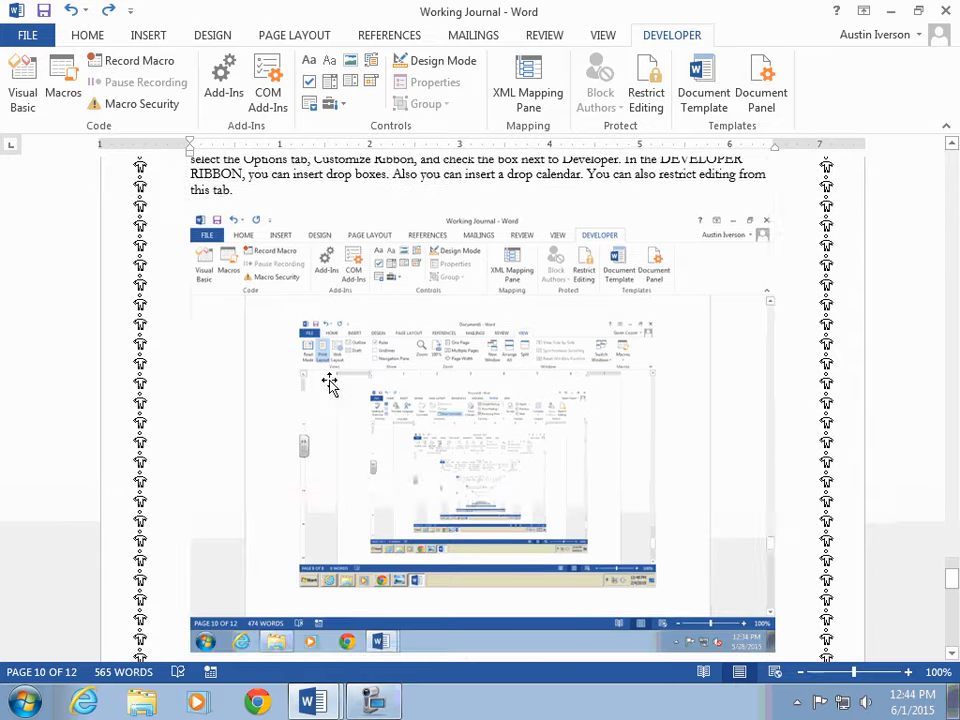
scroll(330, 383, "down", 15)
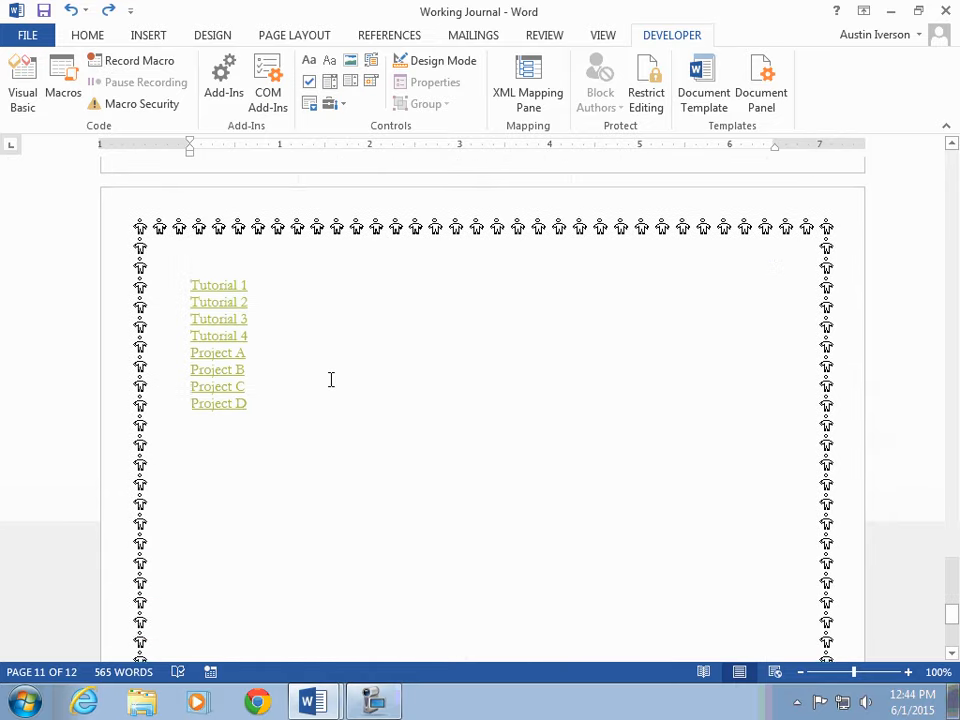
scroll(331, 380, "up", 12)
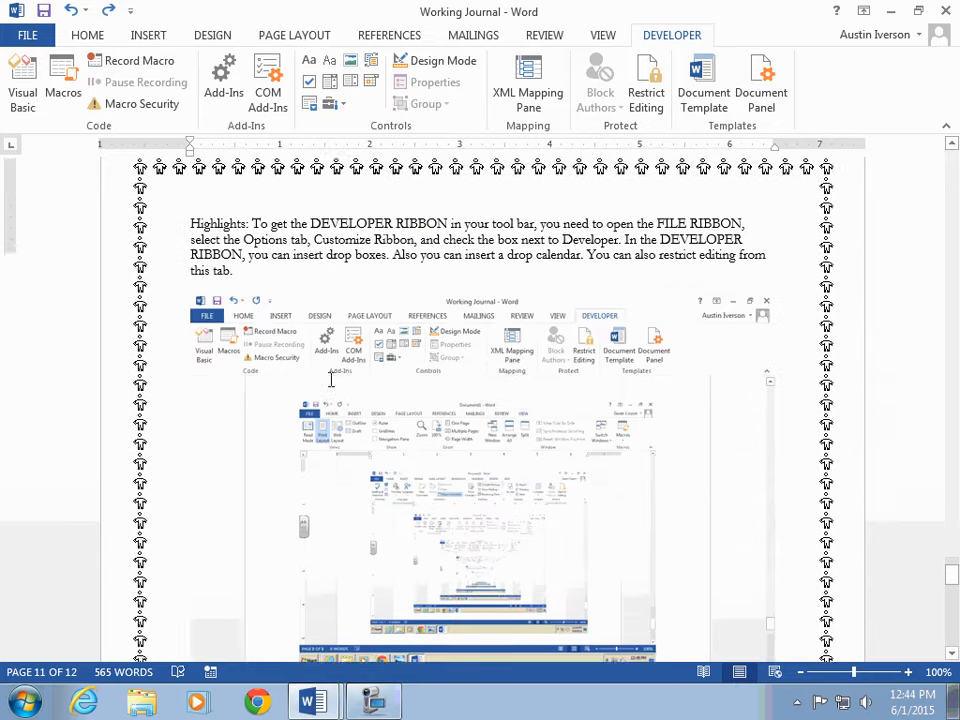
scroll(331, 380, "up", 15)
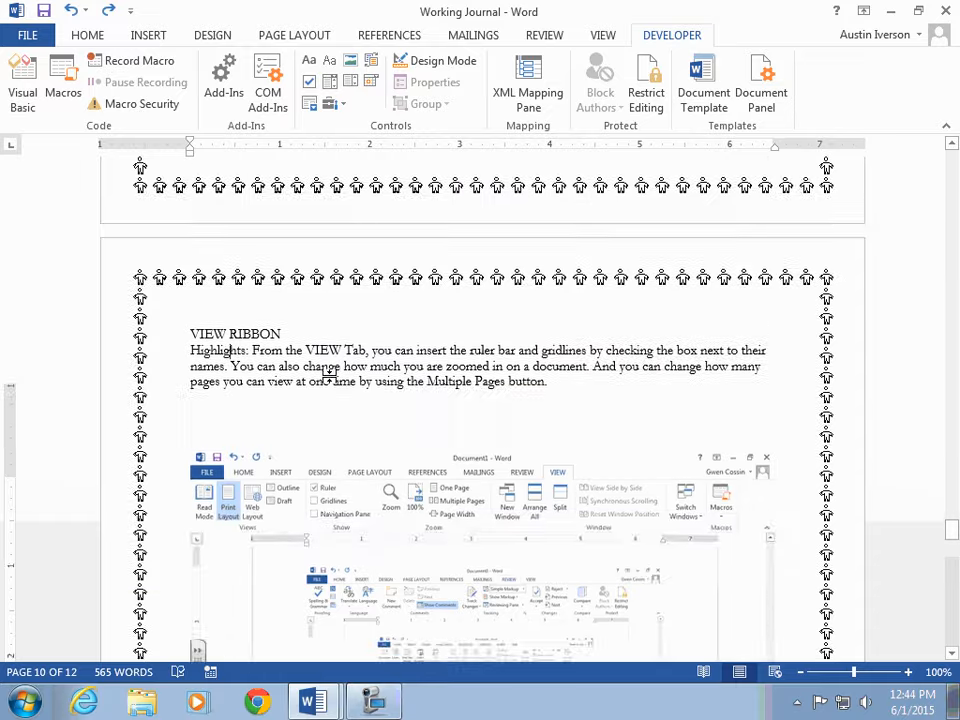
scroll(330, 375, "down", 15)
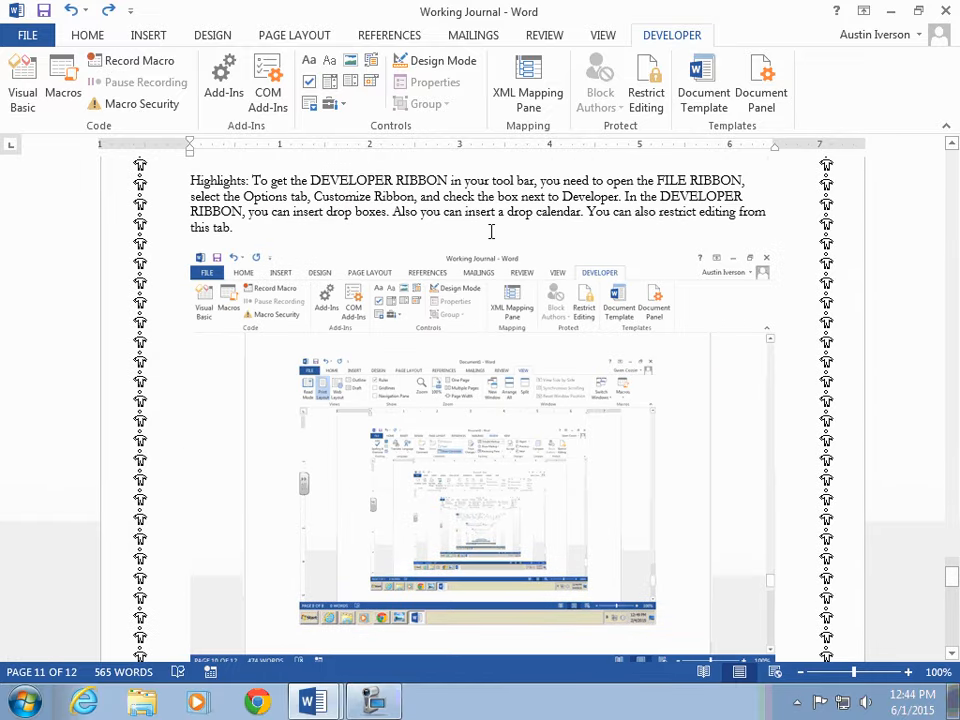
scroll(409, 557, "down", 8)
scroll(405, 557, "down", 7)
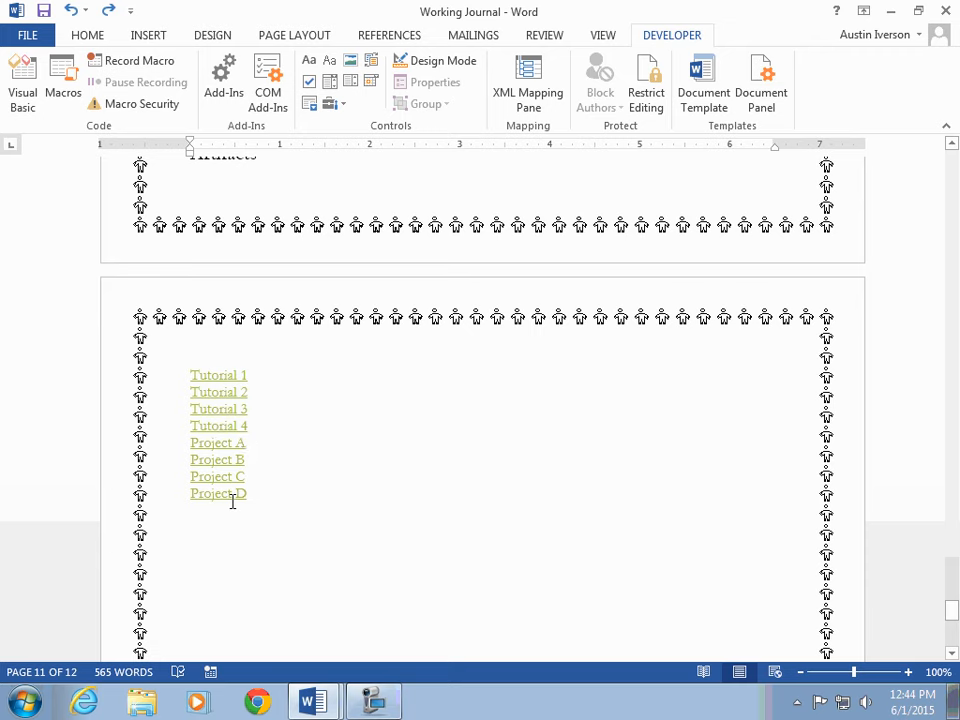
scroll(665, 598, "down", 10)
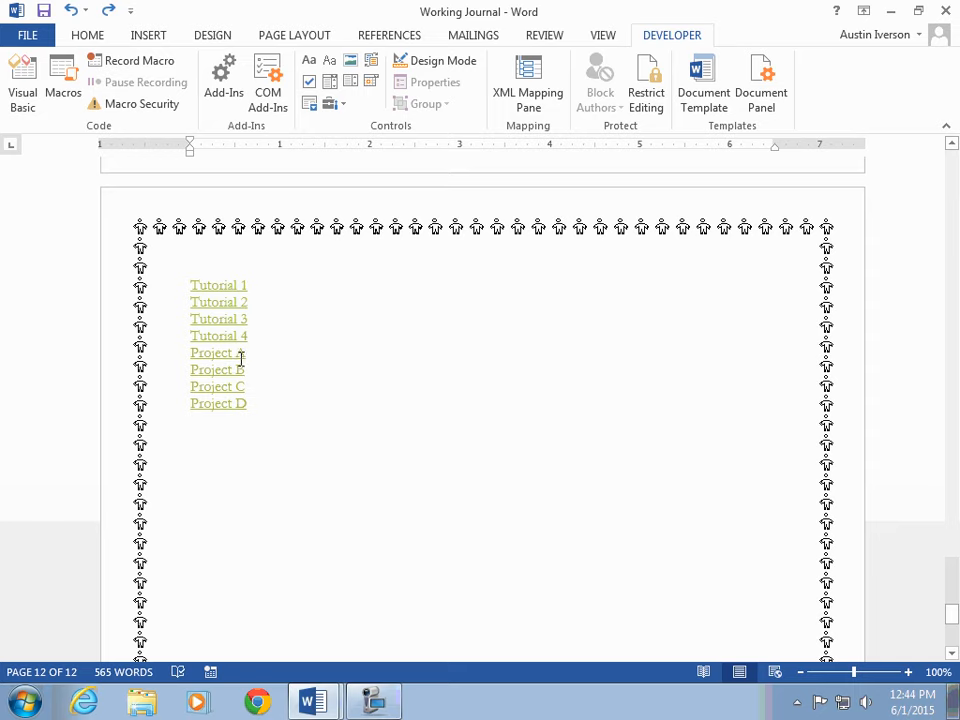
Step: Follow the Project A hyperlink and close the folder window it opens
left_click(234, 355, "ctrl")
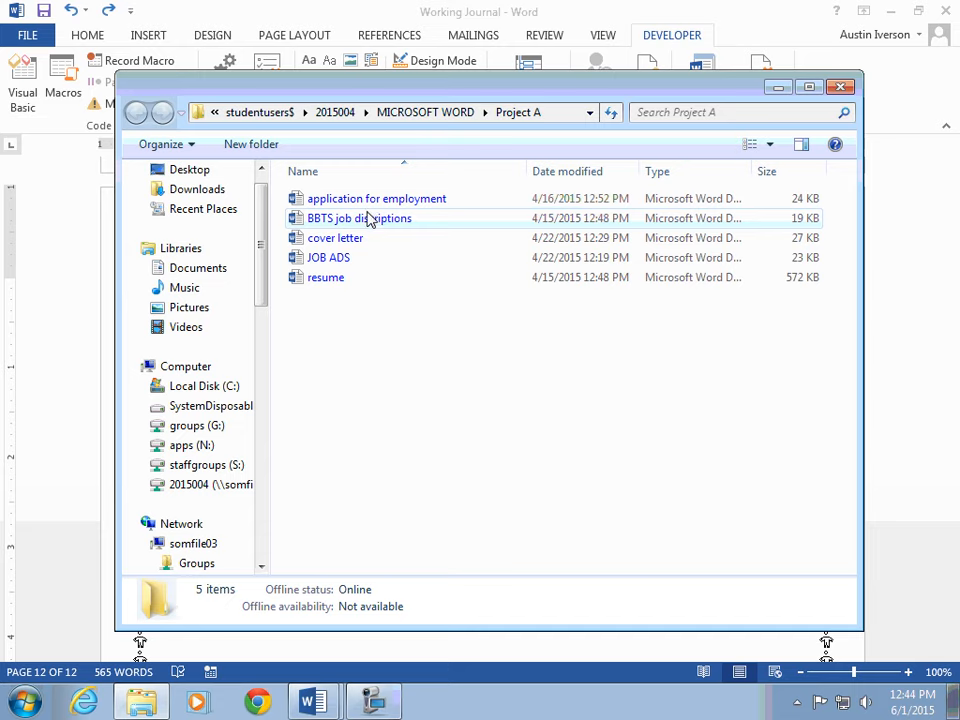
left_click(840, 88)
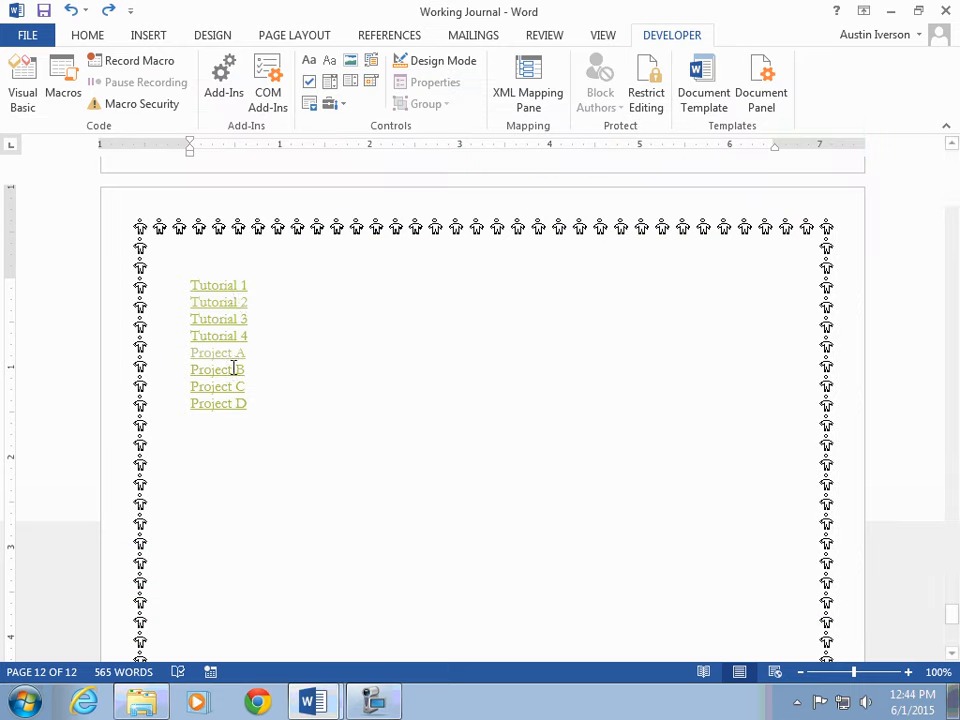
Step: Follow the Tutorial 2 hyperlink and close the folder window it opens
left_click(232, 310, "ctrl")
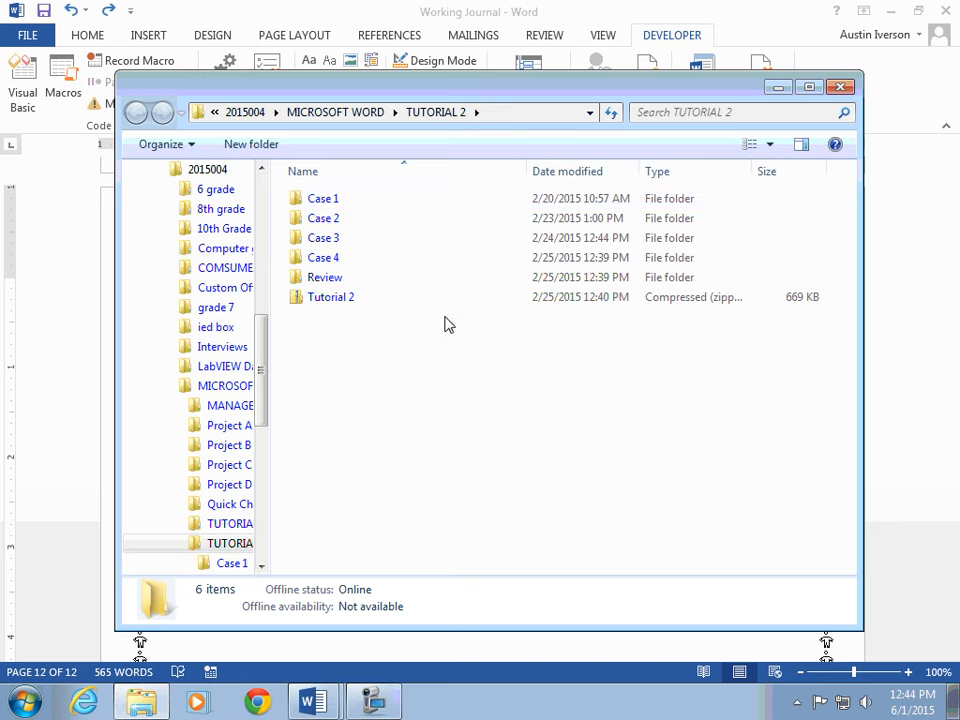
left_click(843, 89)
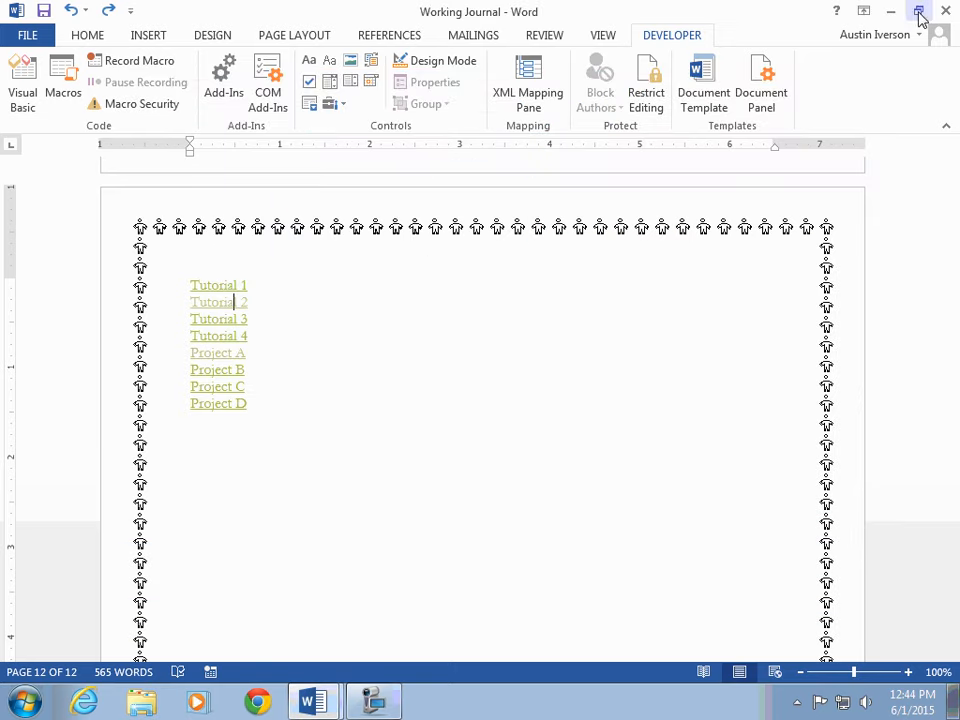
Step: Open the File backstage view of the Working Journal document
scroll(441, 286, "down", 8)
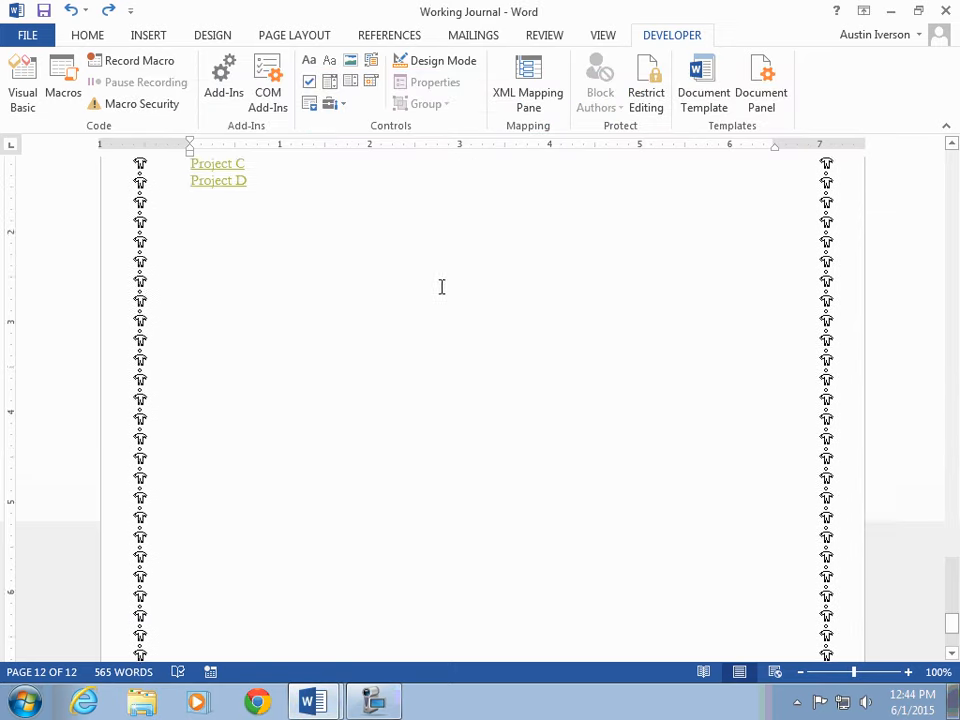
scroll(857, 399, "down", 2)
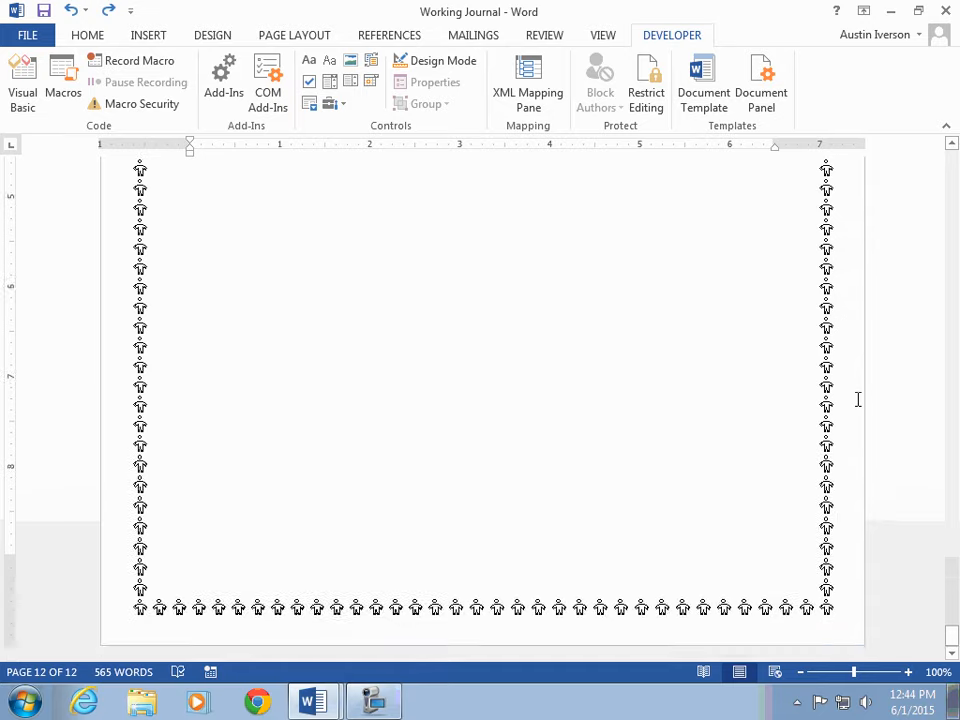
scroll(840, 392, "up", 10)
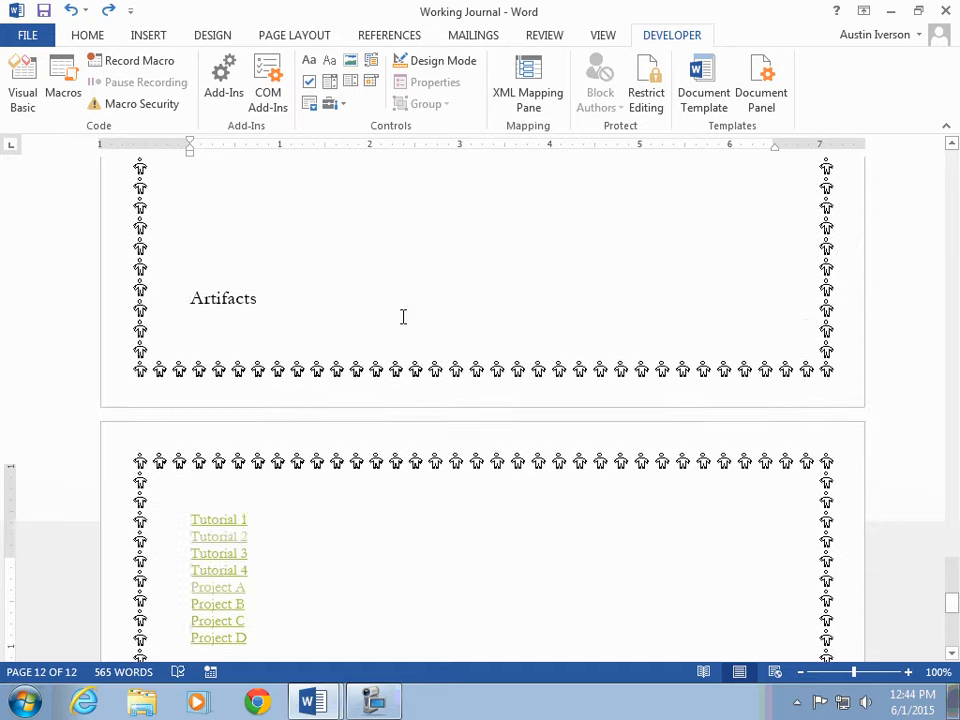
scroll(405, 320, "up", 10)
left_click(28, 36)
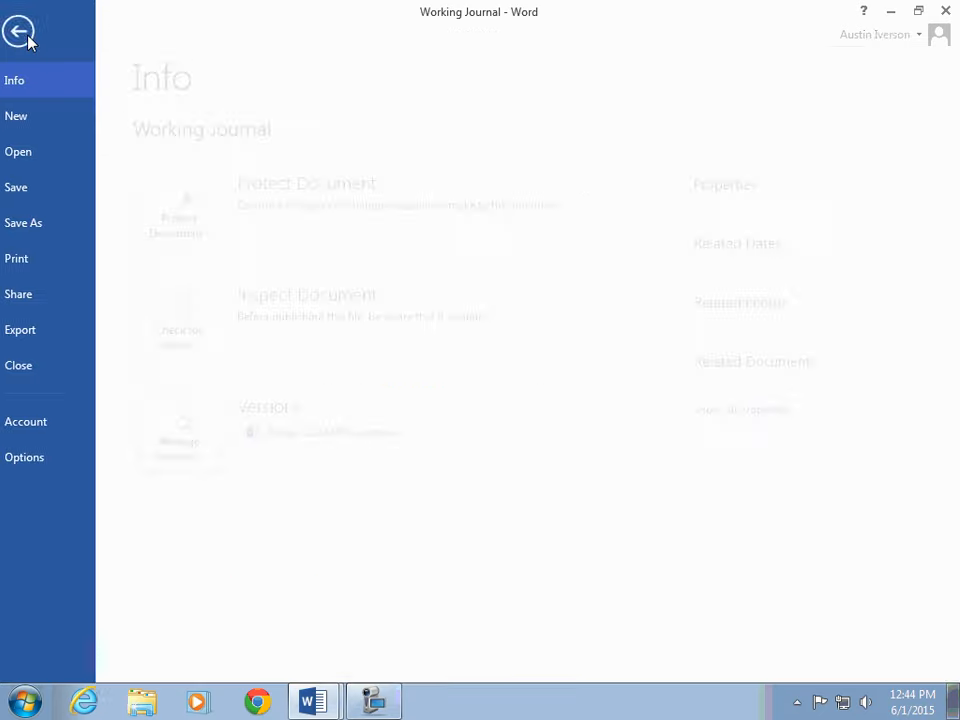